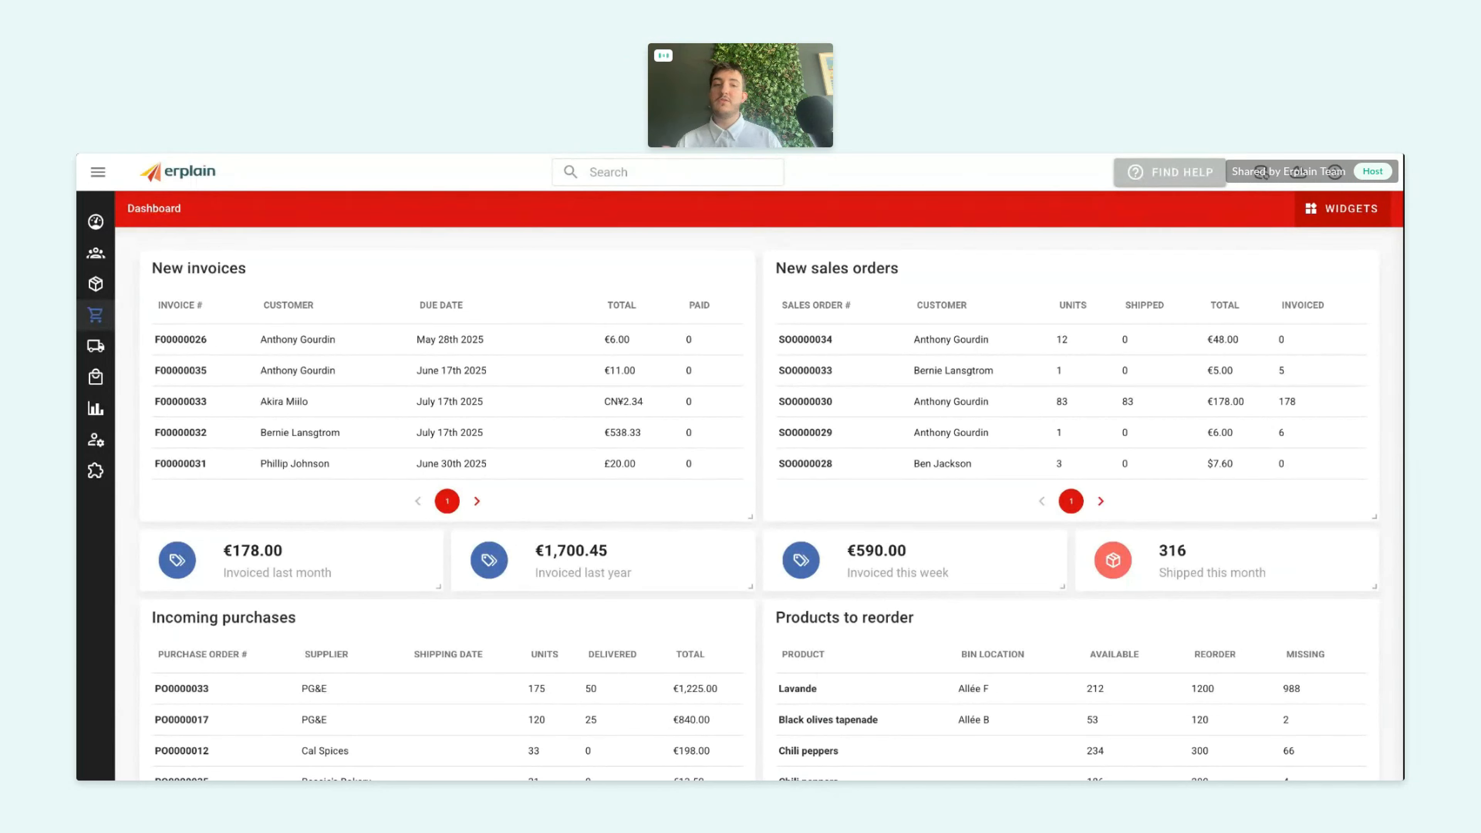
- Start creating a new single product in the products list and enable batch tracking for it
{"action": "mouse_move", "coordinate": [102, 294]}
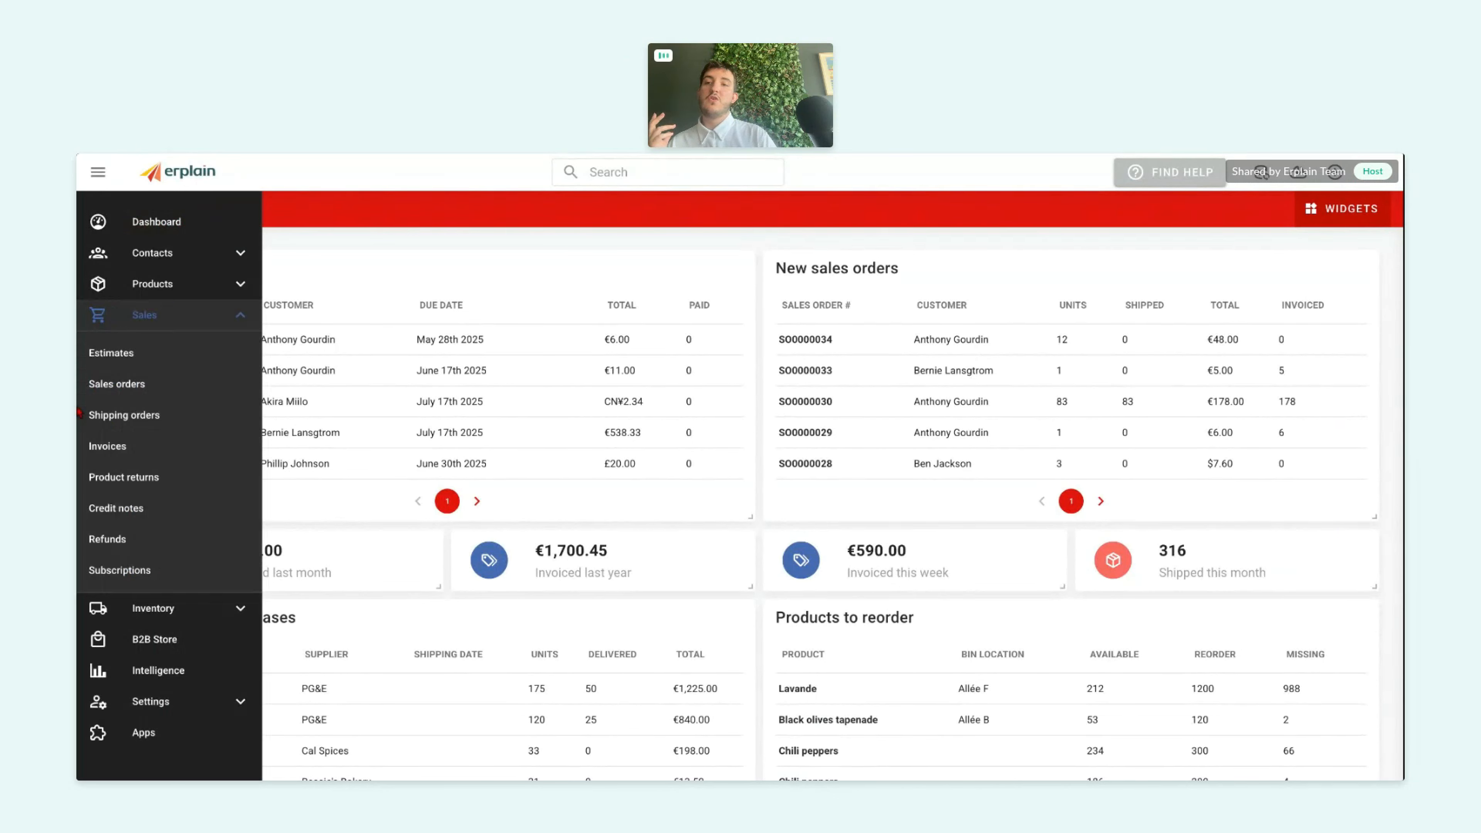
{"action": "left_click", "coordinate": [205, 287]}
{"action": "left_click", "coordinate": [149, 321]}
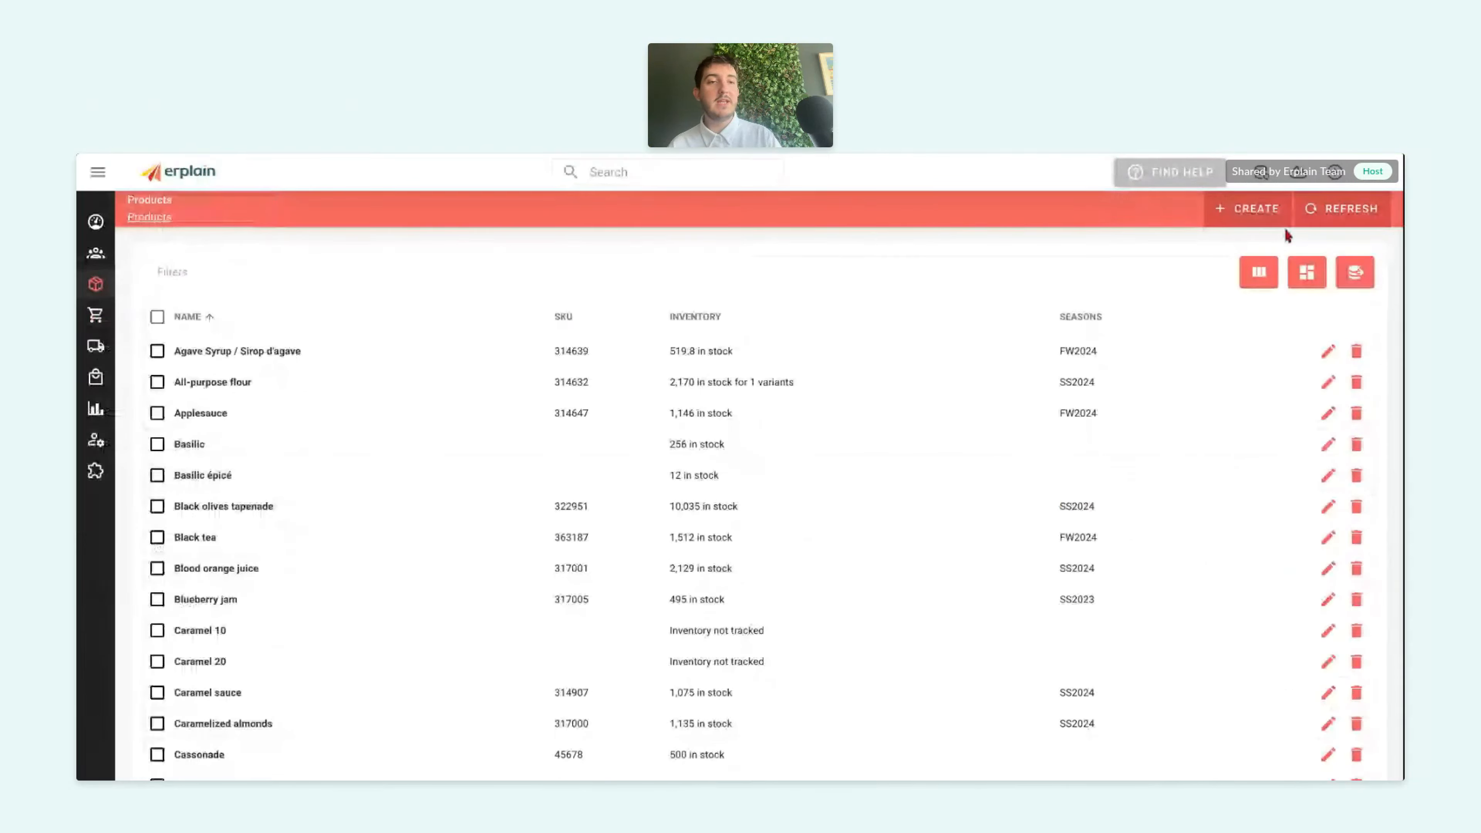
{"action": "left_click", "coordinate": [1255, 215]}
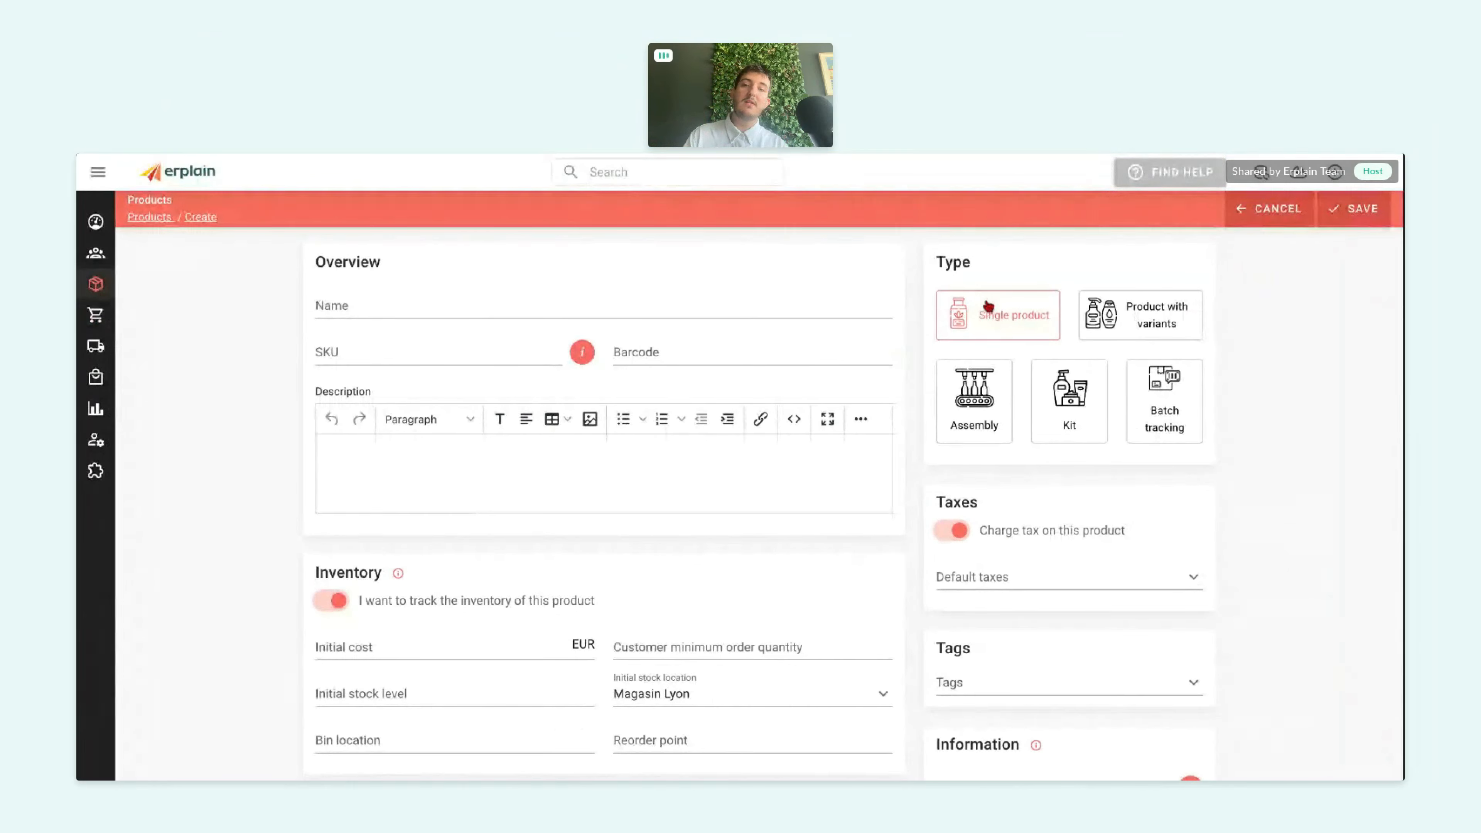
{"action": "left_click", "coordinate": [1155, 408]}
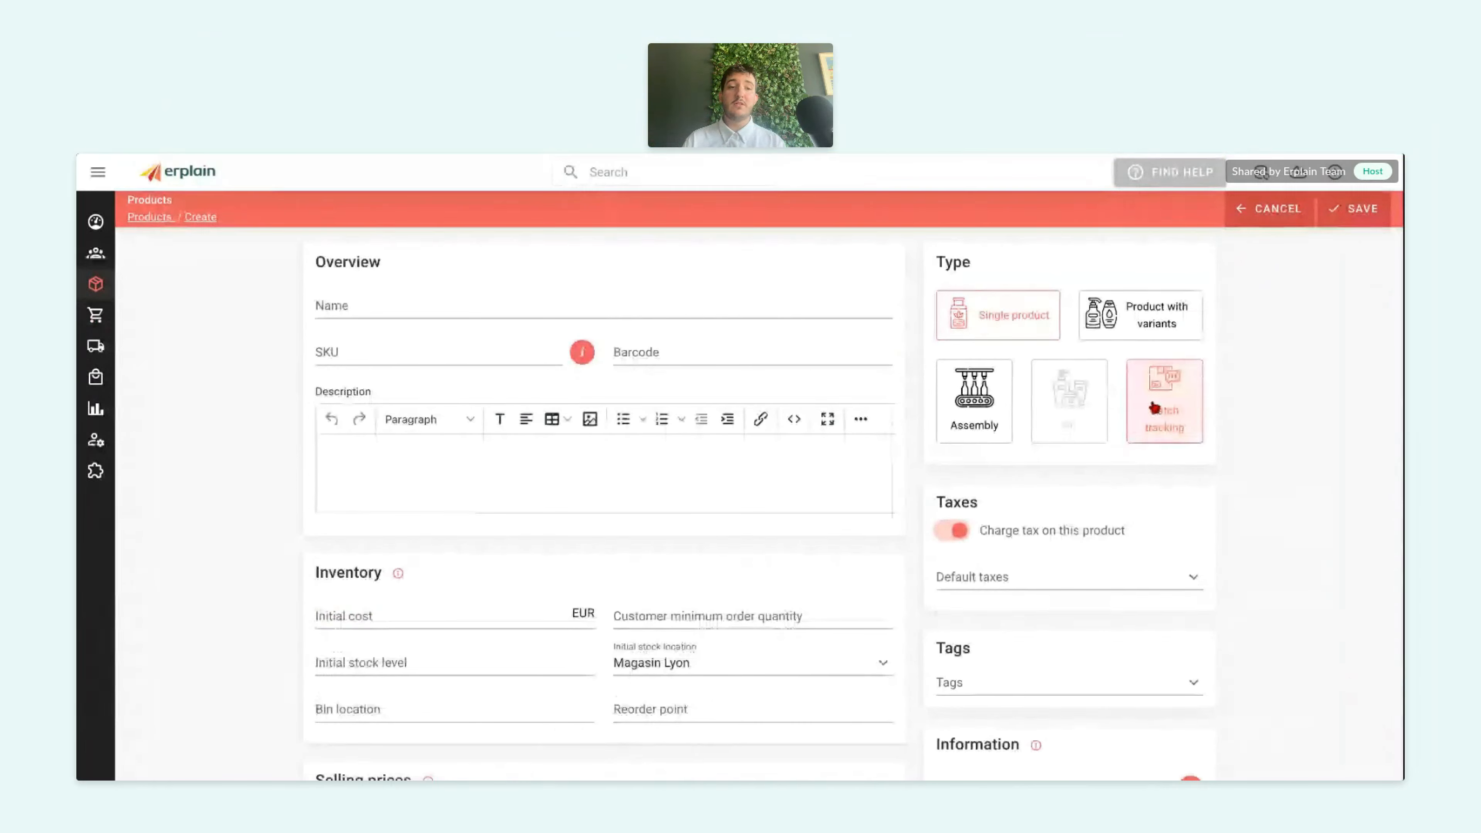
- Name the new product Apple Juice and set its SKU to 23456
{"action": "left_click", "coordinate": [663, 313]}
{"action": "type", "text": "Apple Juice"}
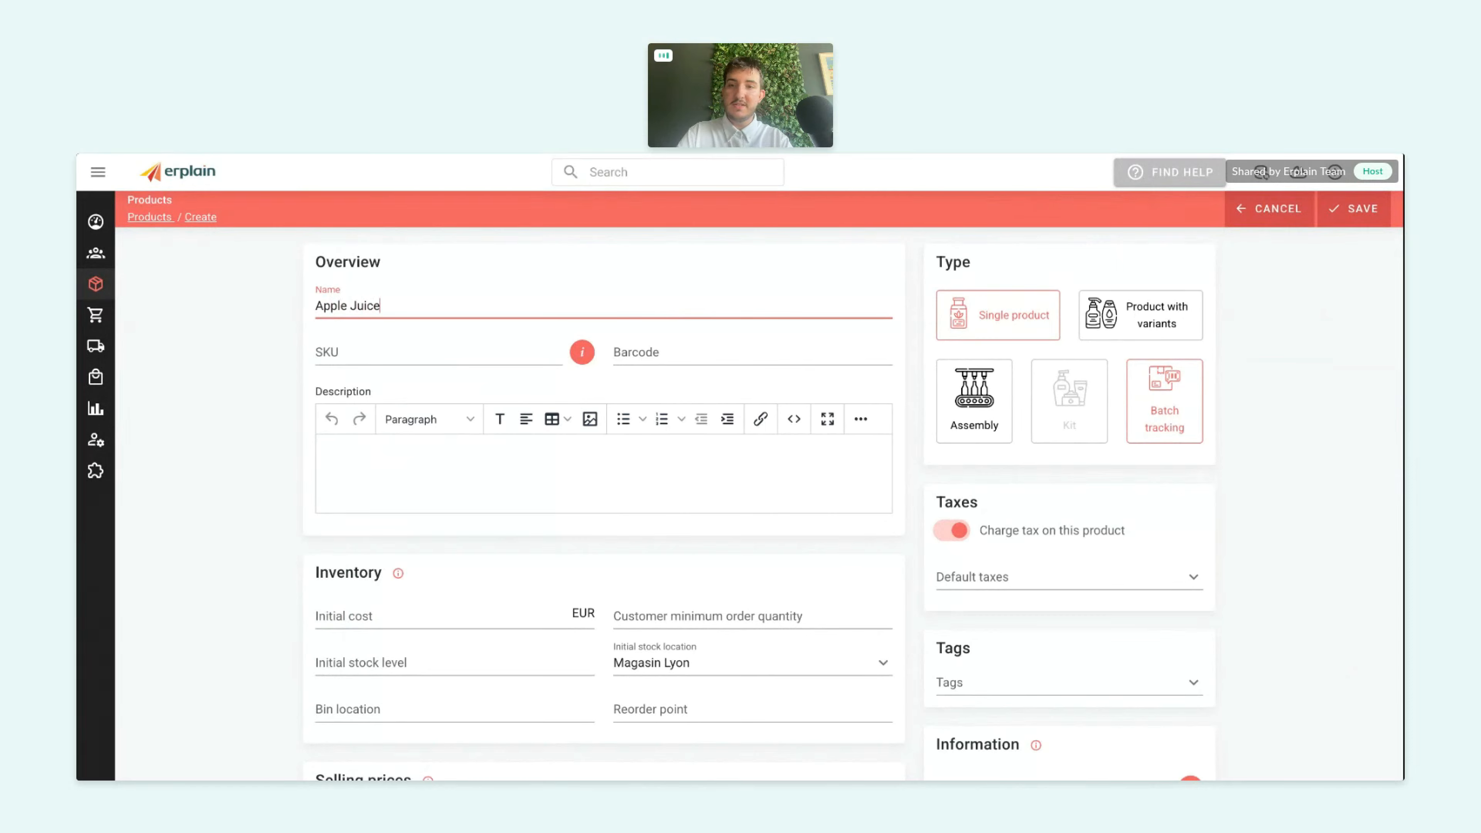
{"action": "key", "text": "ctrl+a"}
{"action": "left_click", "coordinate": [398, 307]}
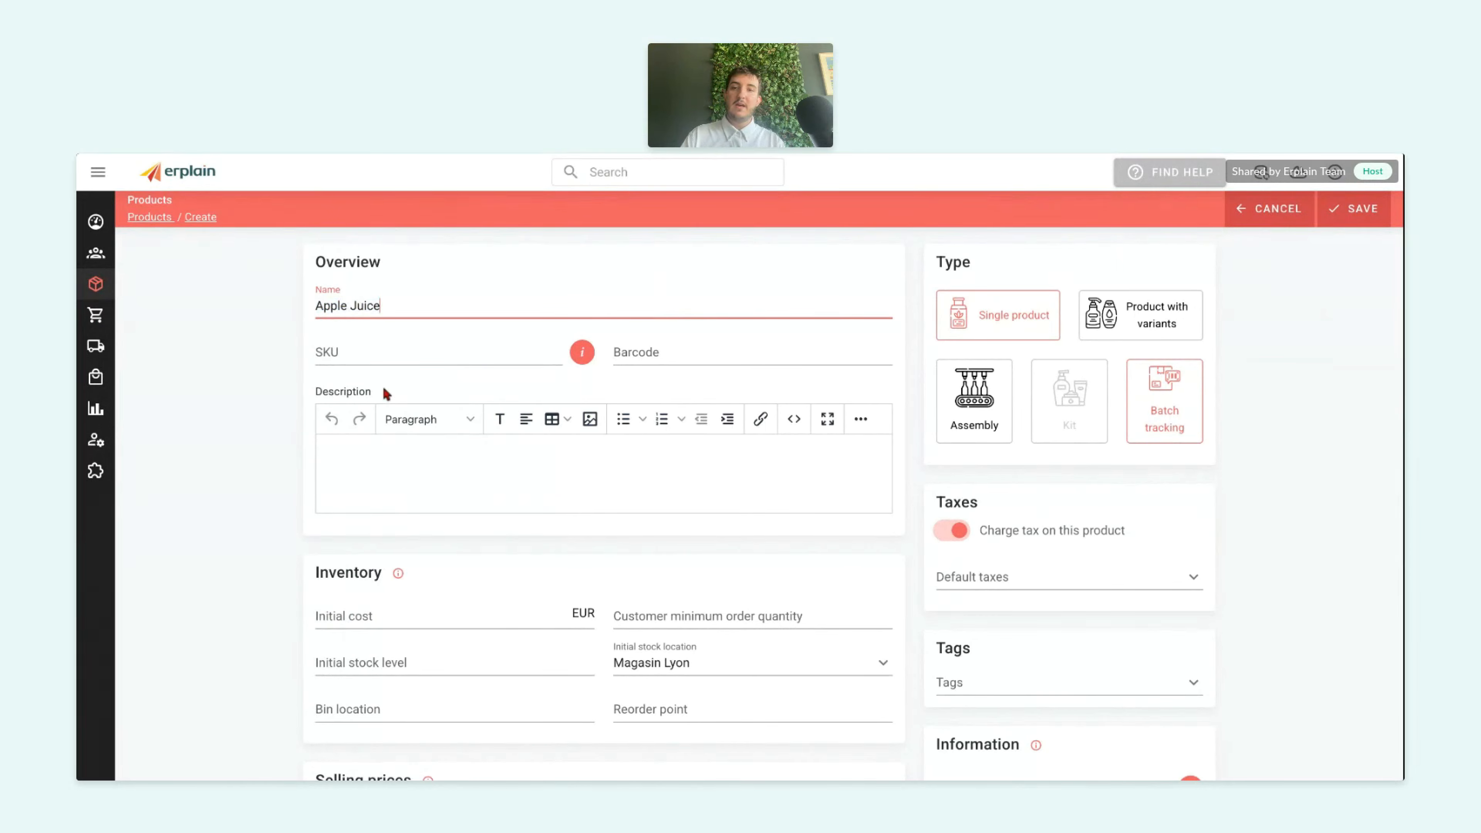
{"action": "left_click", "coordinate": [395, 349]}
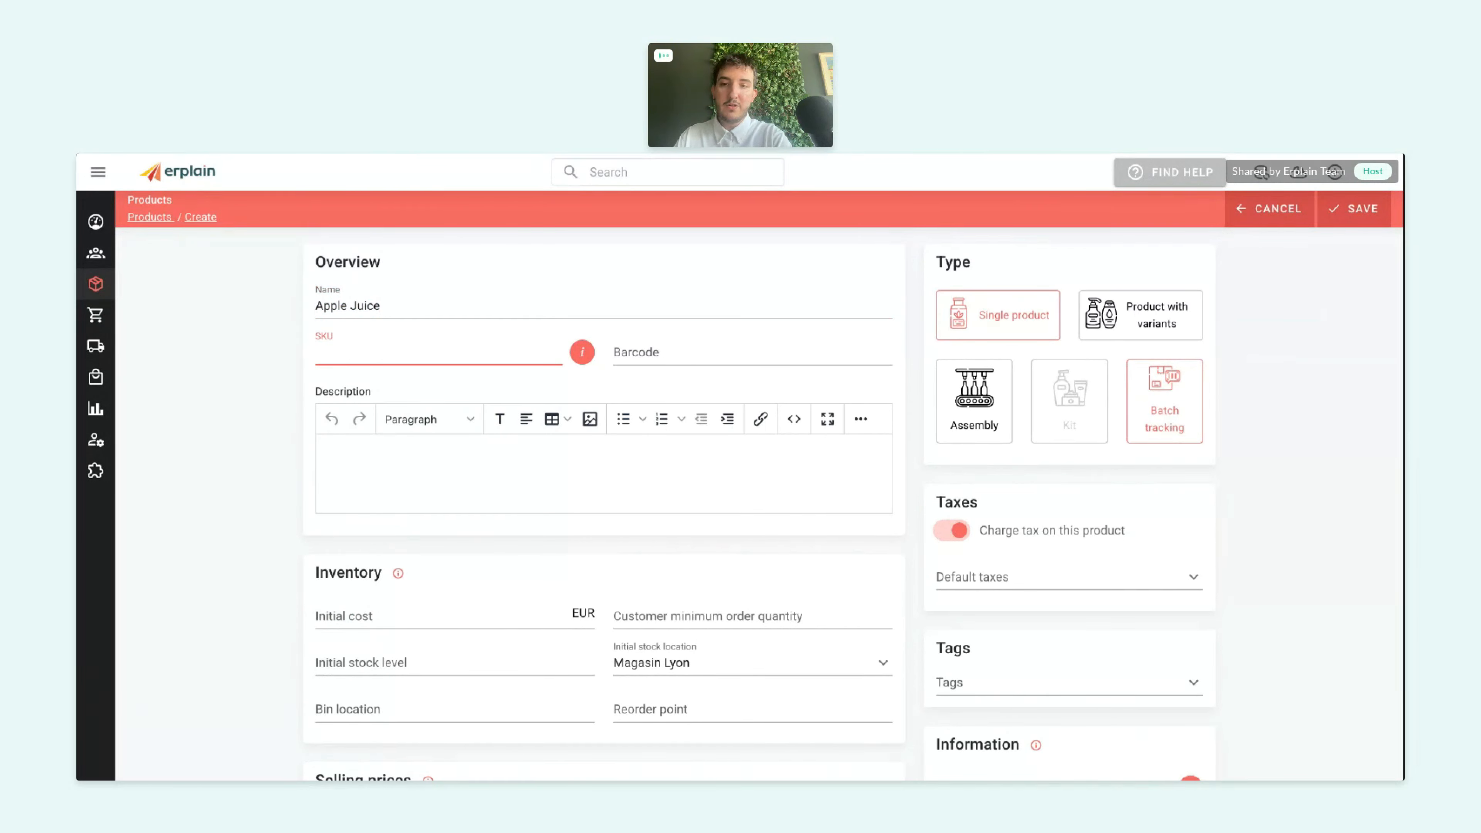
{"action": "type", "text": "23456"}
- Set the product's initial cost to 2 EUR and its initial stock level to 100
{"action": "scroll", "coordinate": [248, 546], "scroll_direction": "down", "scroll_amount": 4}
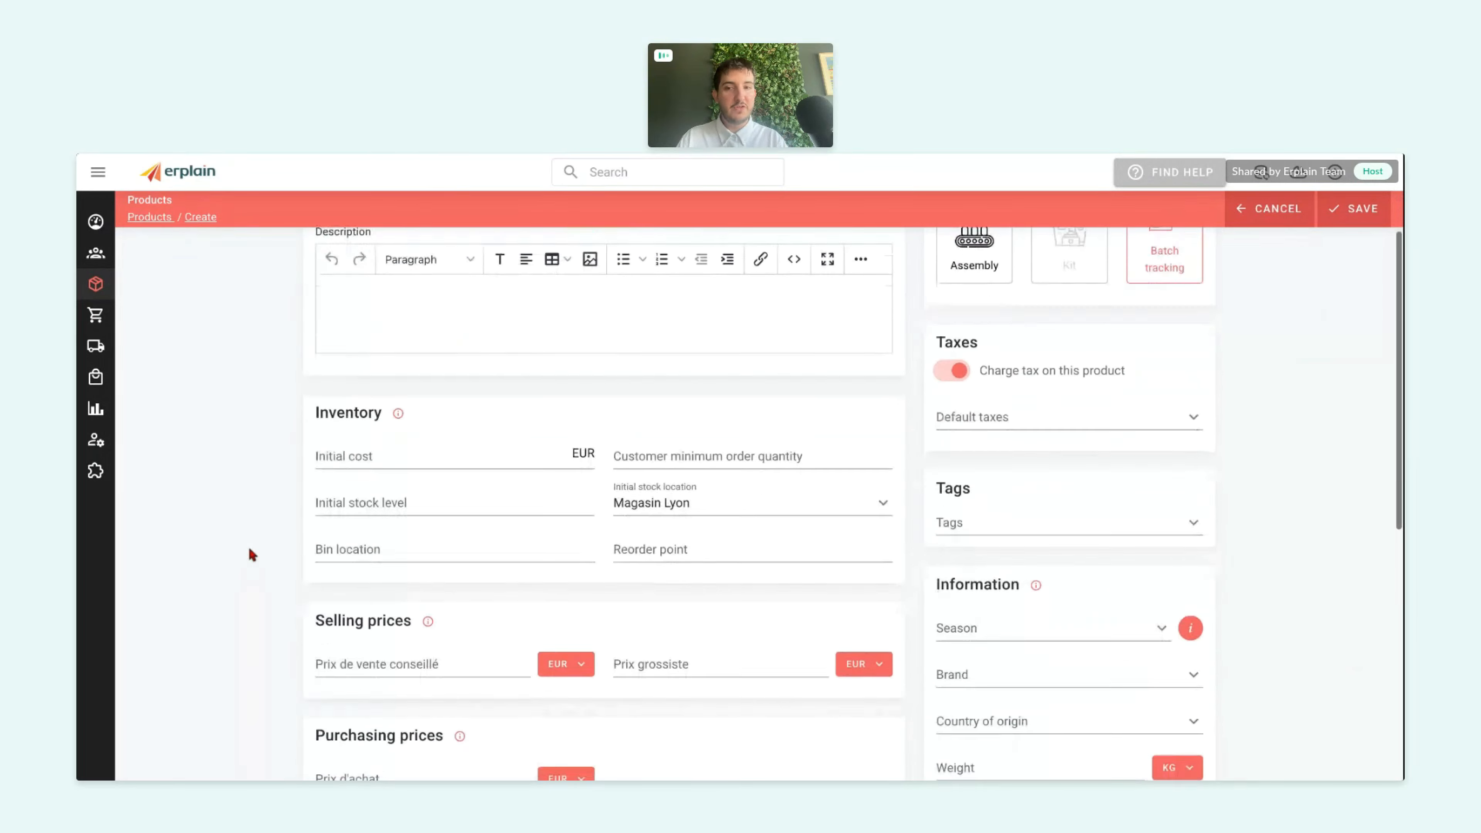
{"action": "left_click", "coordinate": [397, 375]}
{"action": "type", "text": "2"}
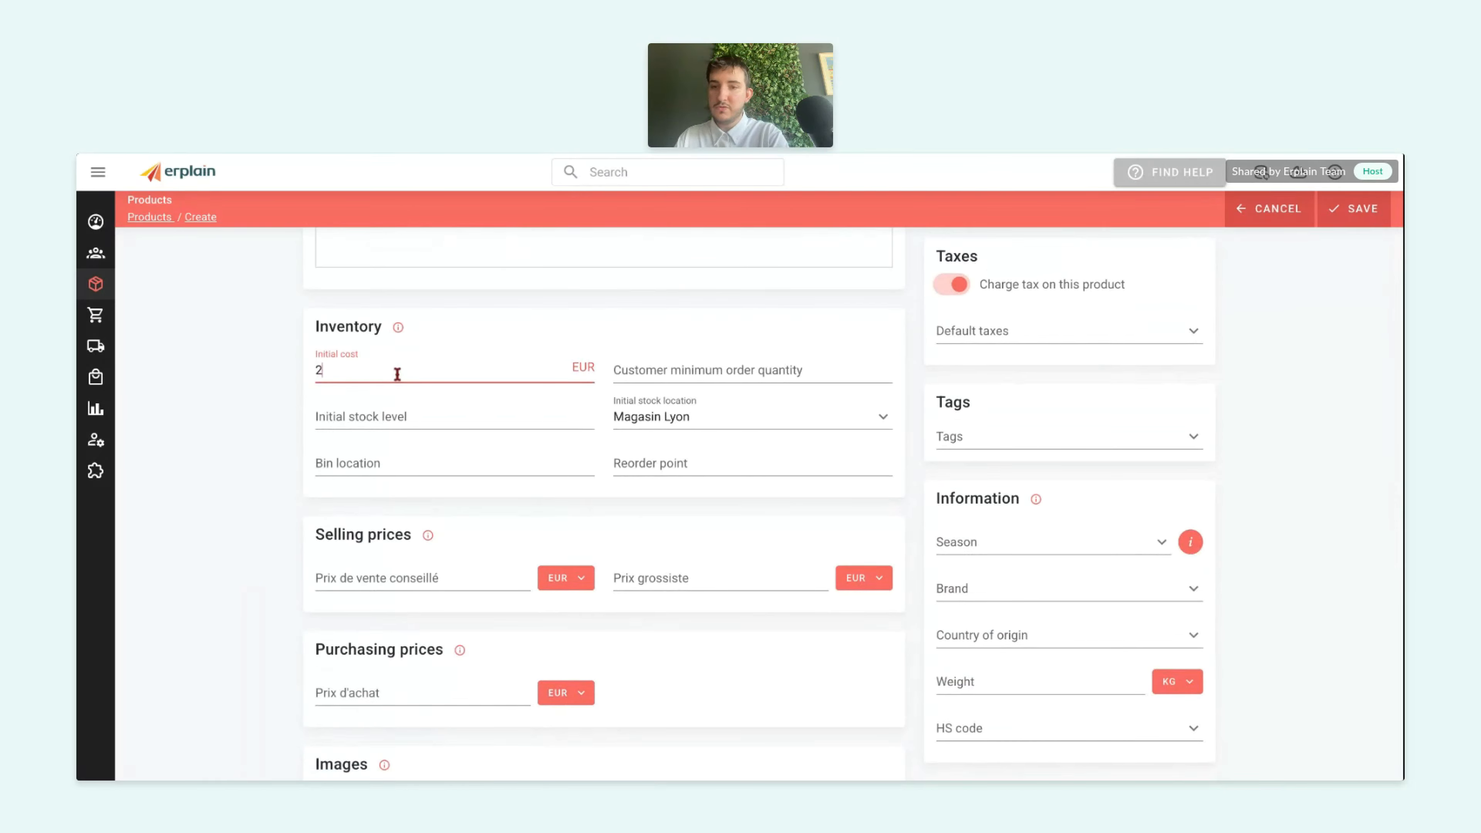
{"action": "left_click", "coordinate": [412, 411]}
{"action": "type", "text": "100"}
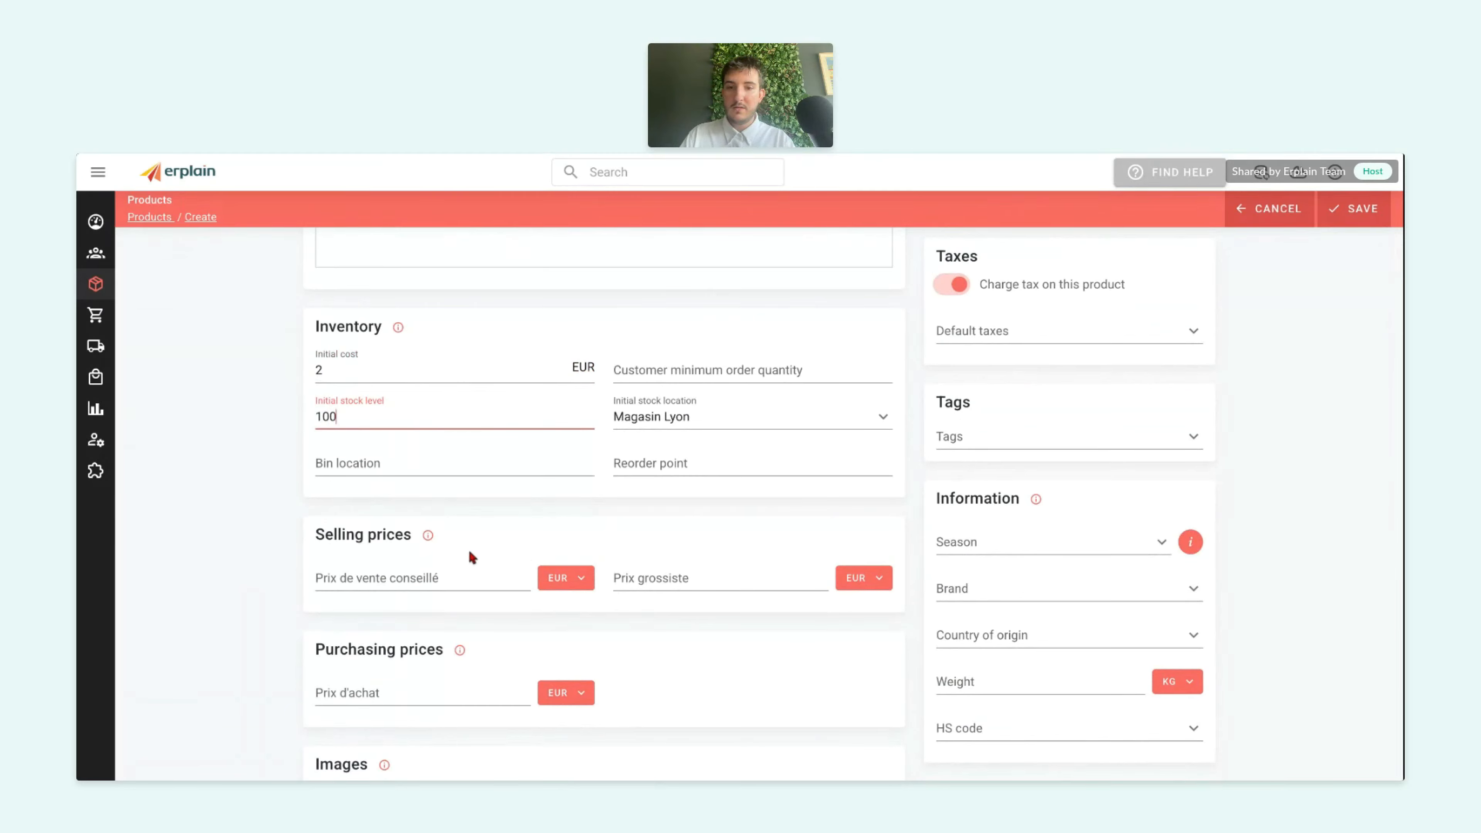
- Set Prix de vente conseillé to 4 EUR, Prix grossiste to 3 EUR and Prix d'achat to 2 EUR, and save the product
{"action": "scroll", "coordinate": [473, 557], "scroll_direction": "down", "scroll_amount": 1}
{"action": "left_click", "coordinate": [463, 536]}
{"action": "type", "text": "4"}
{"action": "left_click", "coordinate": [635, 536]}
{"action": "type", "text": "3"}
{"action": "left_click", "coordinate": [457, 646]}
{"action": "type", "text": "2"}
{"action": "left_click", "coordinate": [1337, 219]}
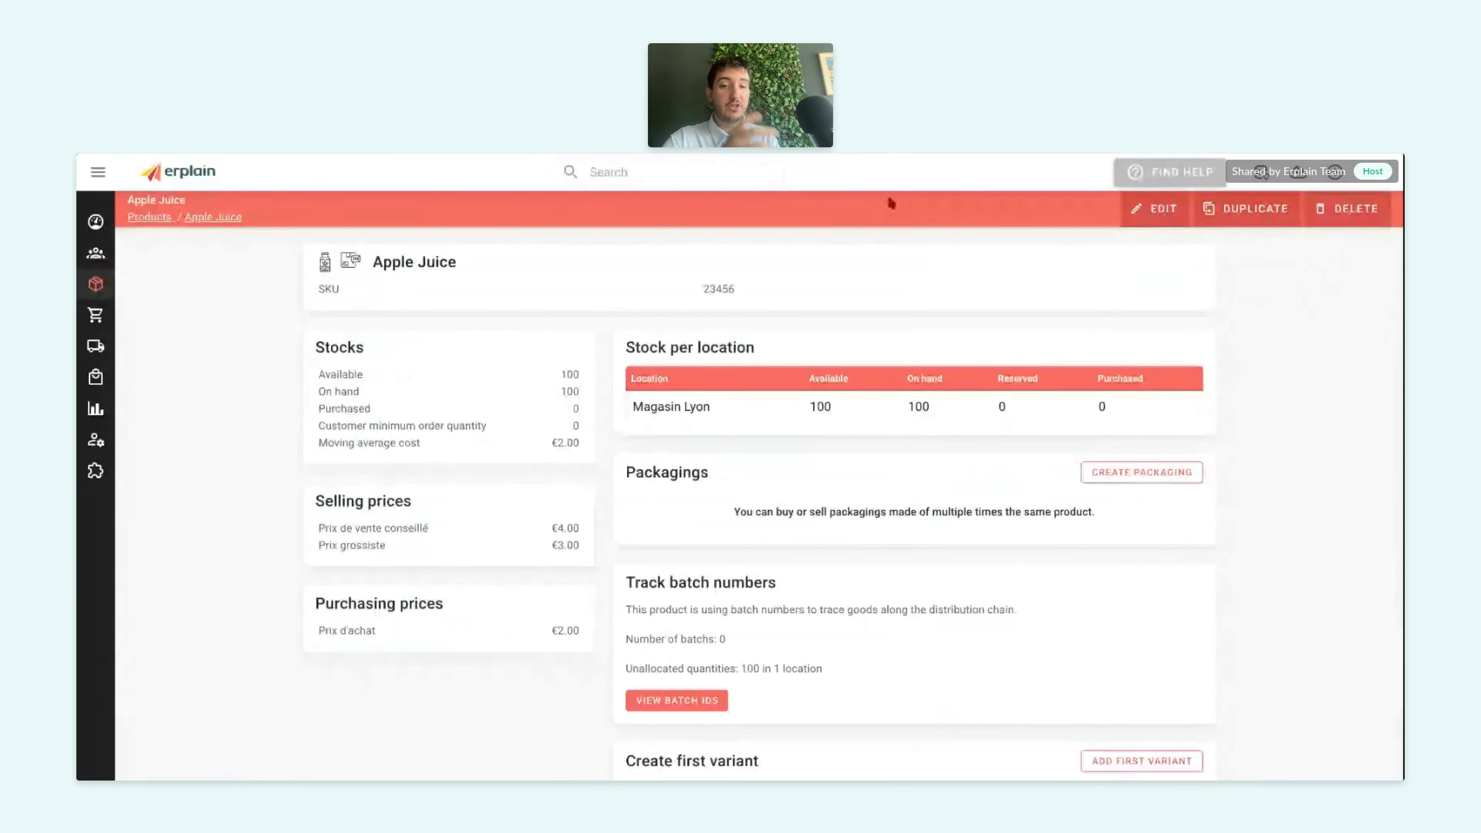
- Add a first batch to Apple Juice at Magasin Lyon with batch ID Juice1 and quantity 50
{"action": "left_click", "coordinate": [670, 702]}
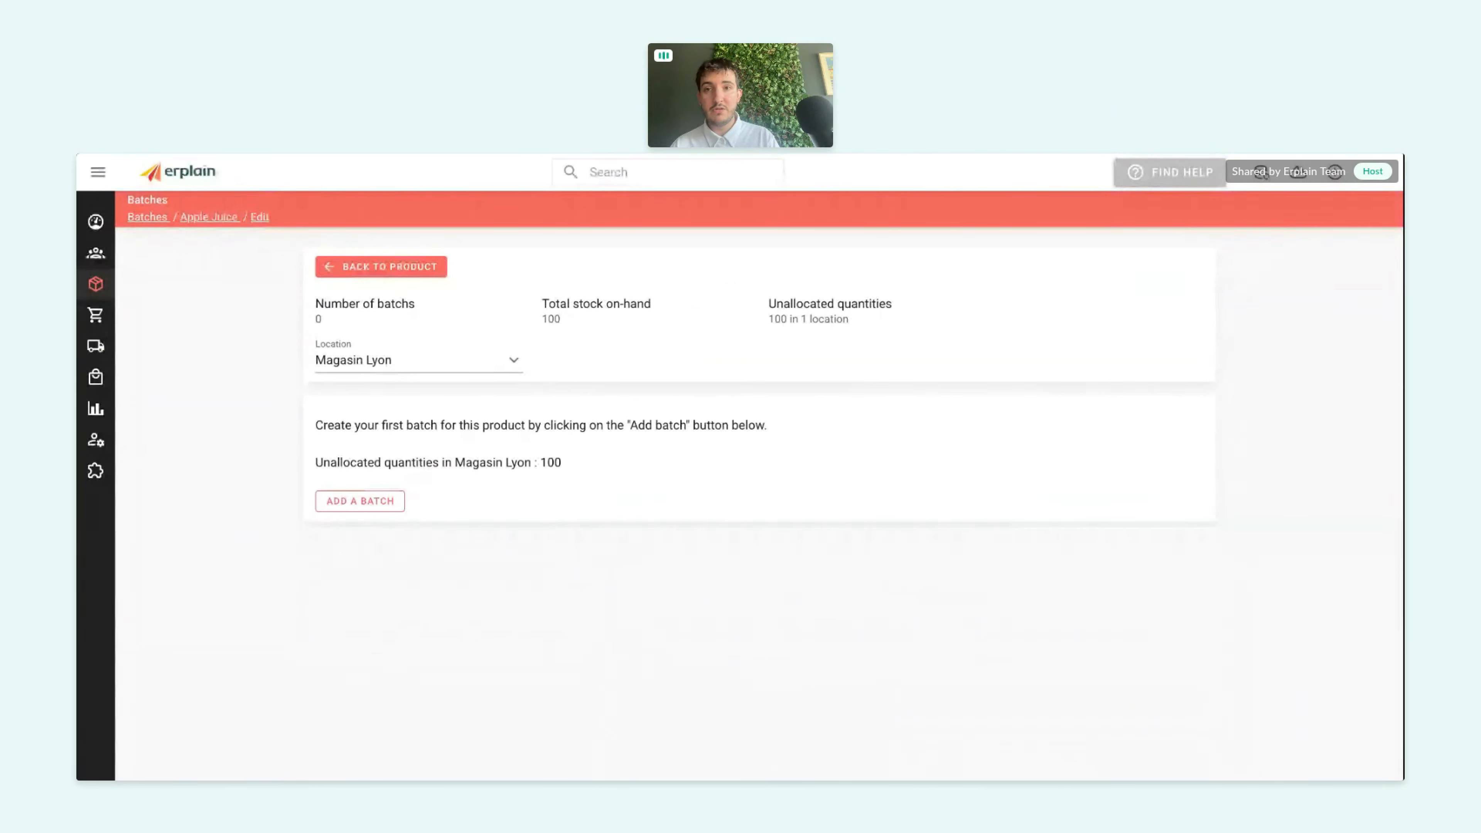
{"action": "left_click", "coordinate": [372, 506]}
{"action": "left_click", "coordinate": [427, 447]}
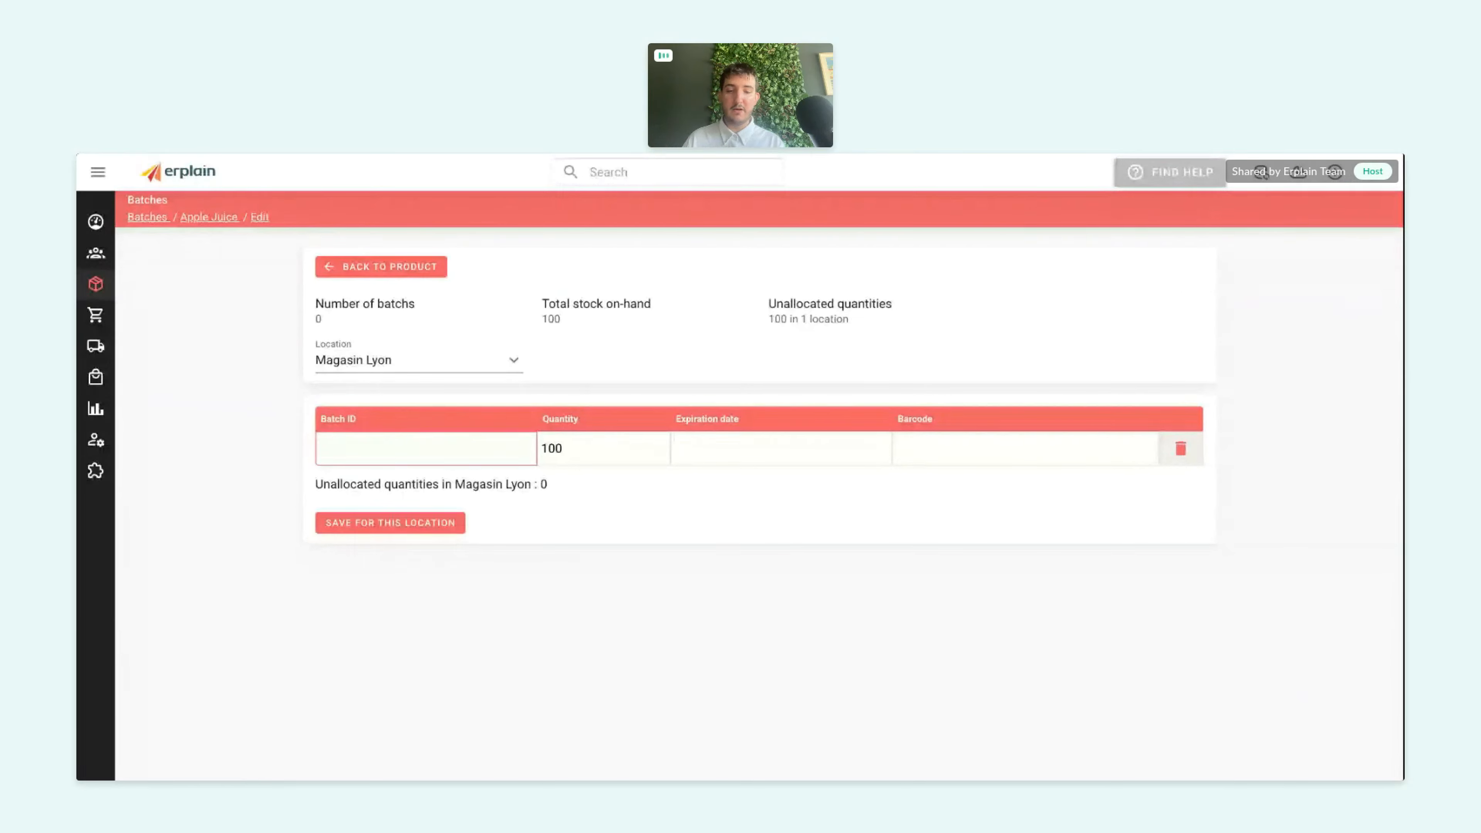
{"action": "type", "text": "Juice2"}
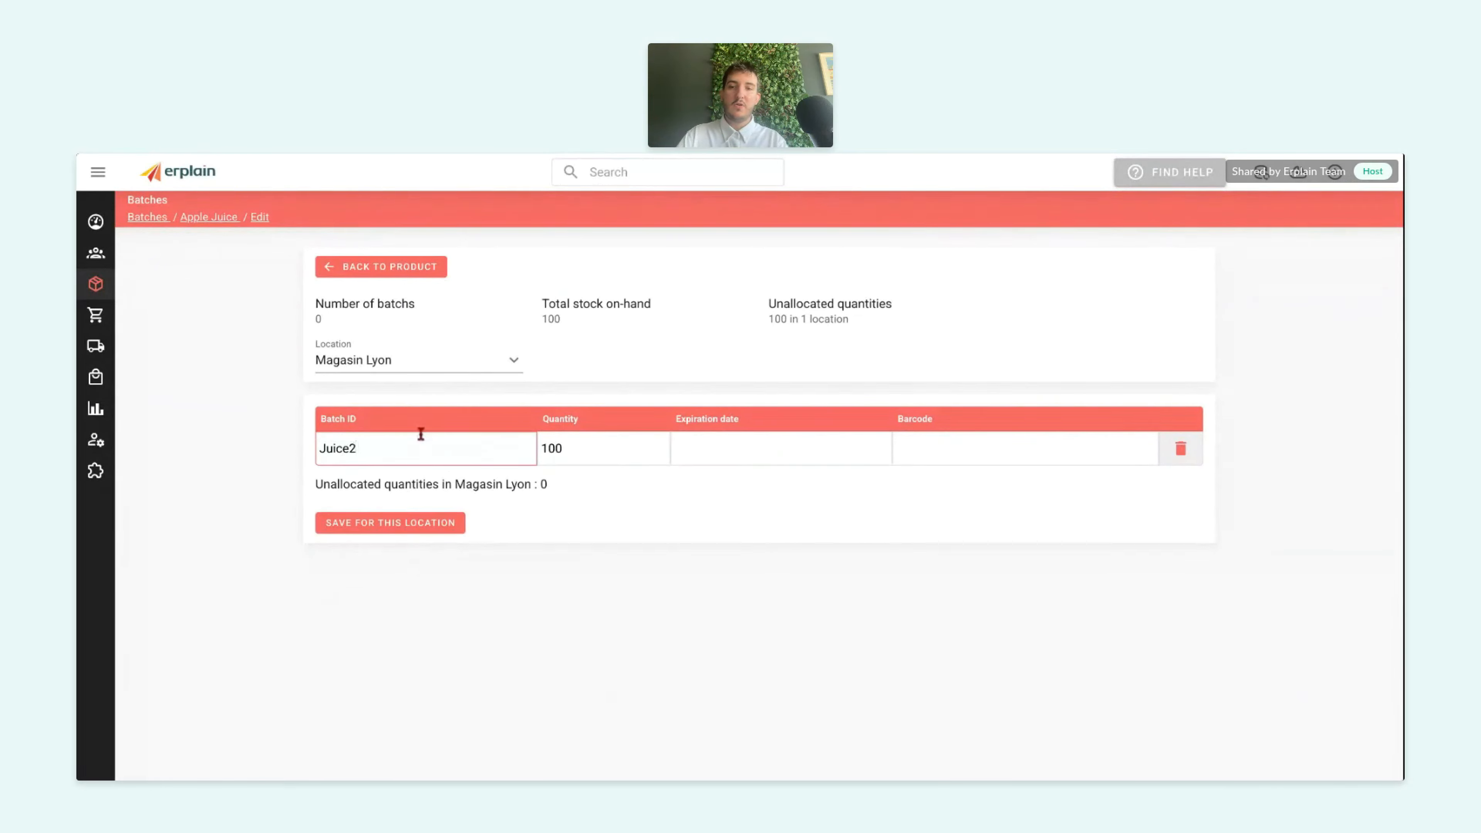
{"action": "left_click", "coordinate": [622, 457]}
{"action": "key", "text": "BackSpace"}
{"action": "key", "text": "BackSpace"}
{"action": "key", "text": "BackSpace"}
{"action": "type", "text": "50"}
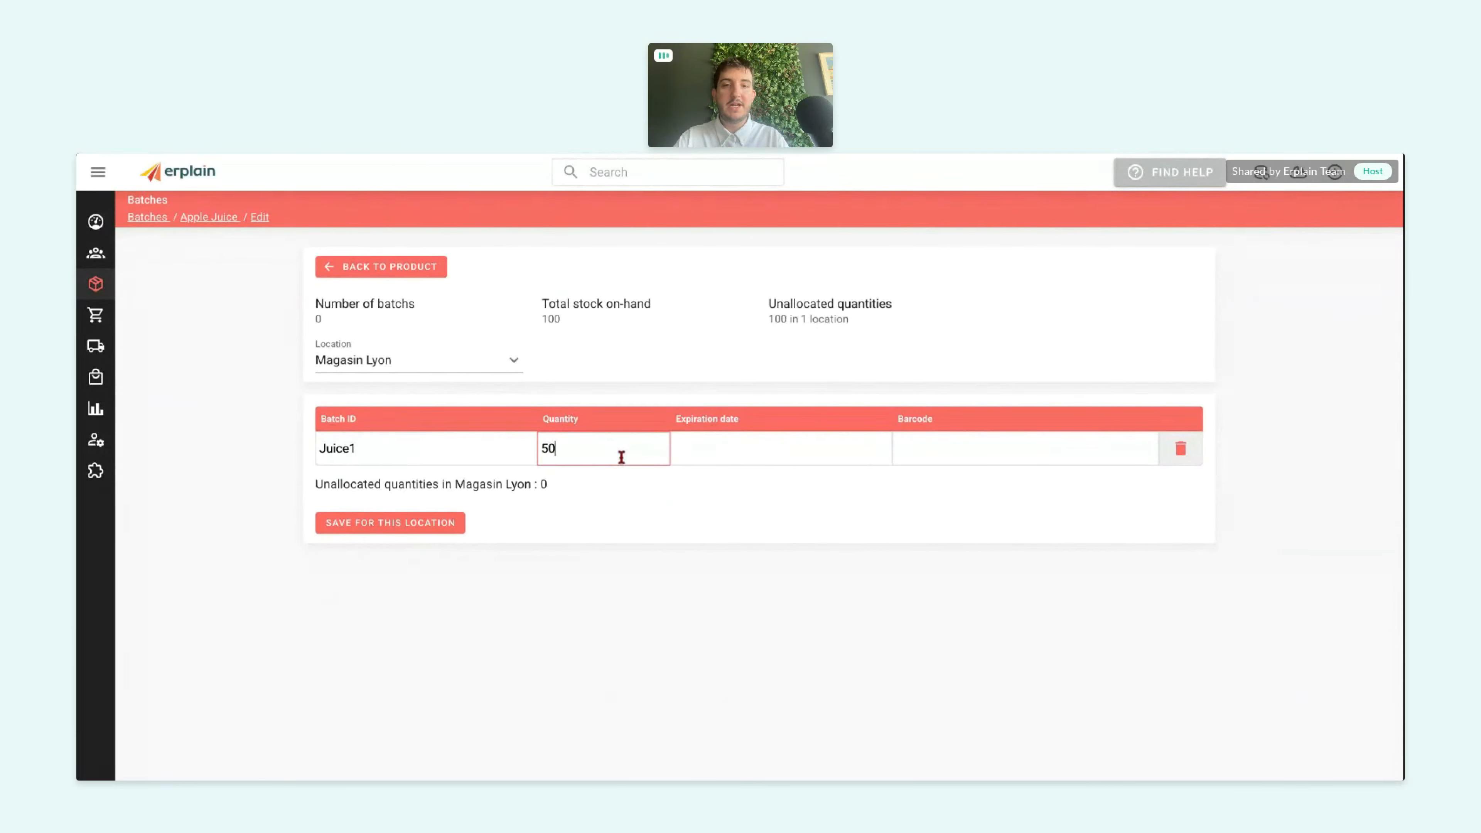
- Set the expiration date of batch Juice1 to 2025-07-31
{"action": "left_click", "coordinate": [733, 439]}
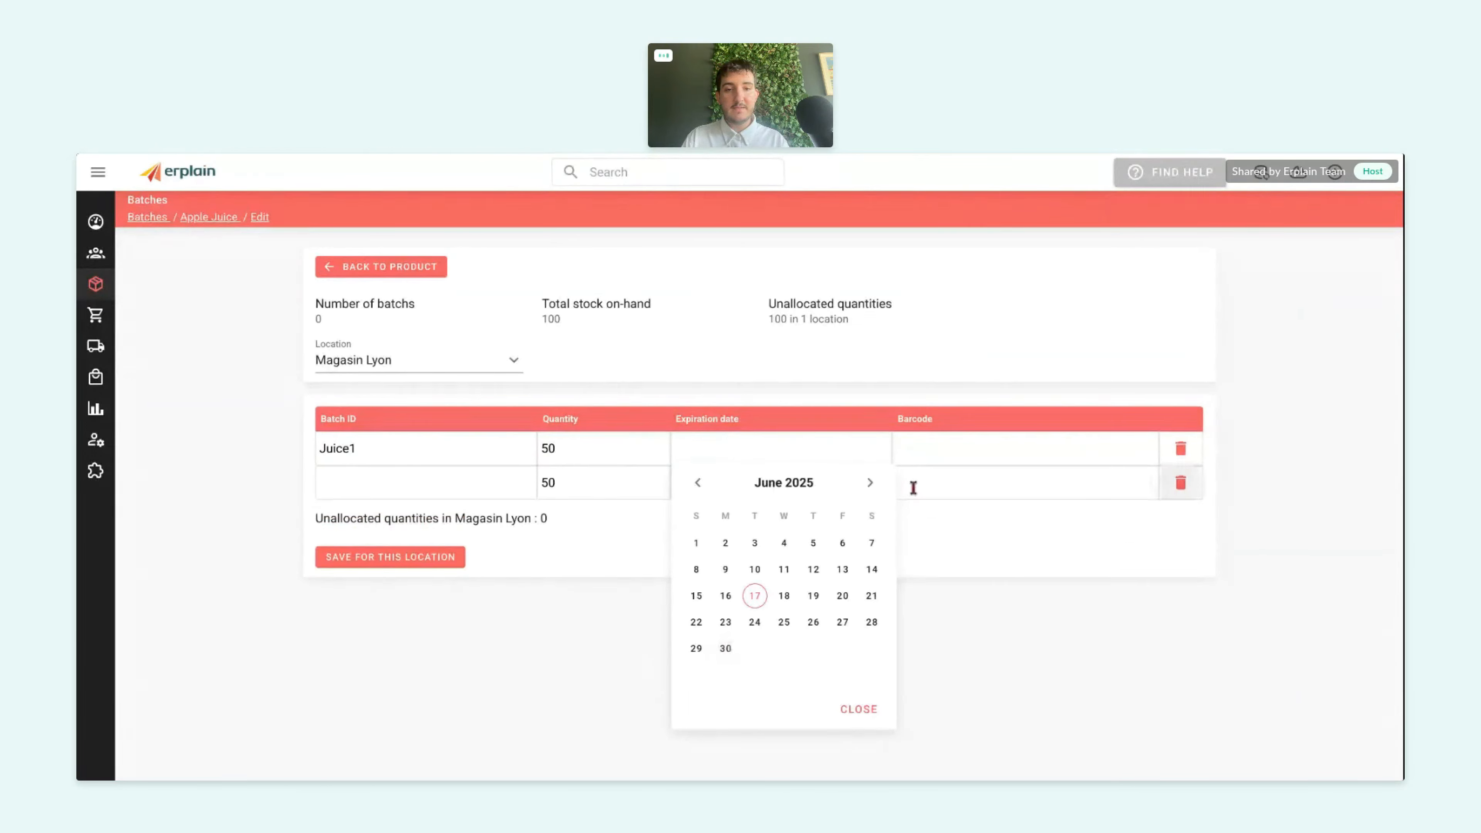
{"action": "left_click", "coordinate": [869, 484]}
{"action": "left_click", "coordinate": [814, 649]}
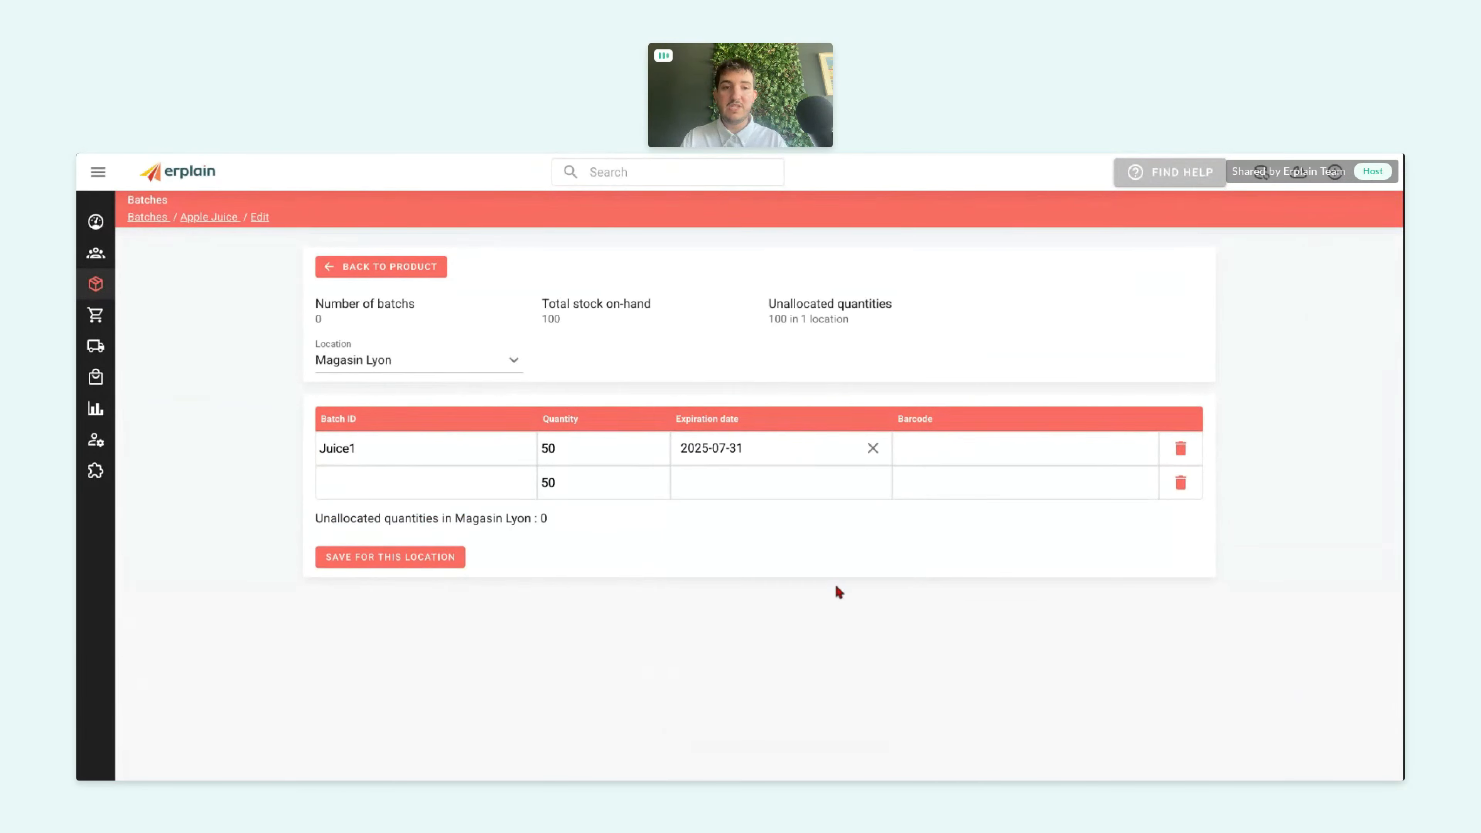
- Give the second batch row the ID Juice2 and expiration date 2025-09-23, and save the batches for this location
{"action": "left_click", "coordinate": [390, 489]}
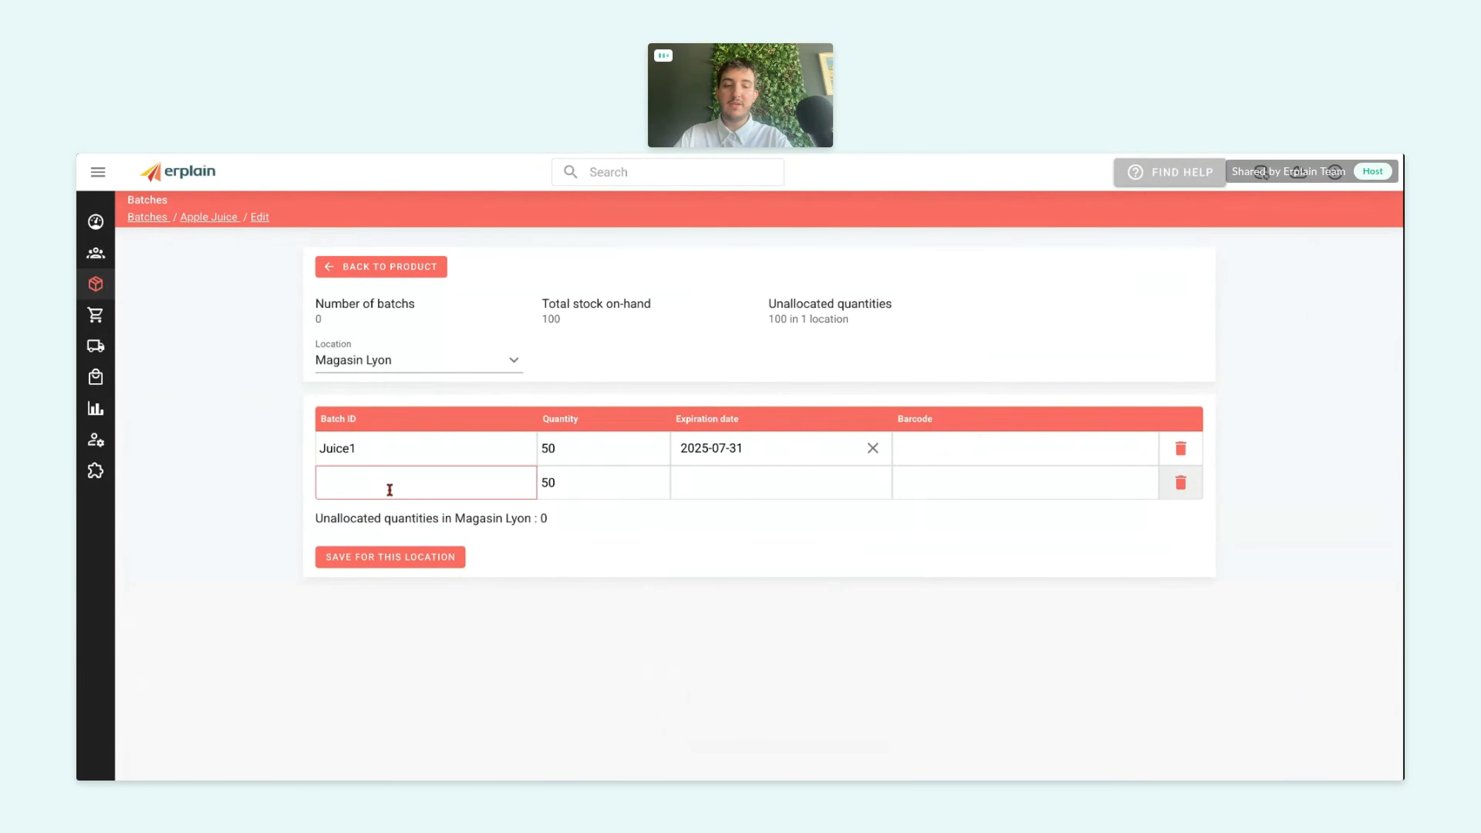
{"action": "type", "text": "Juice2"}
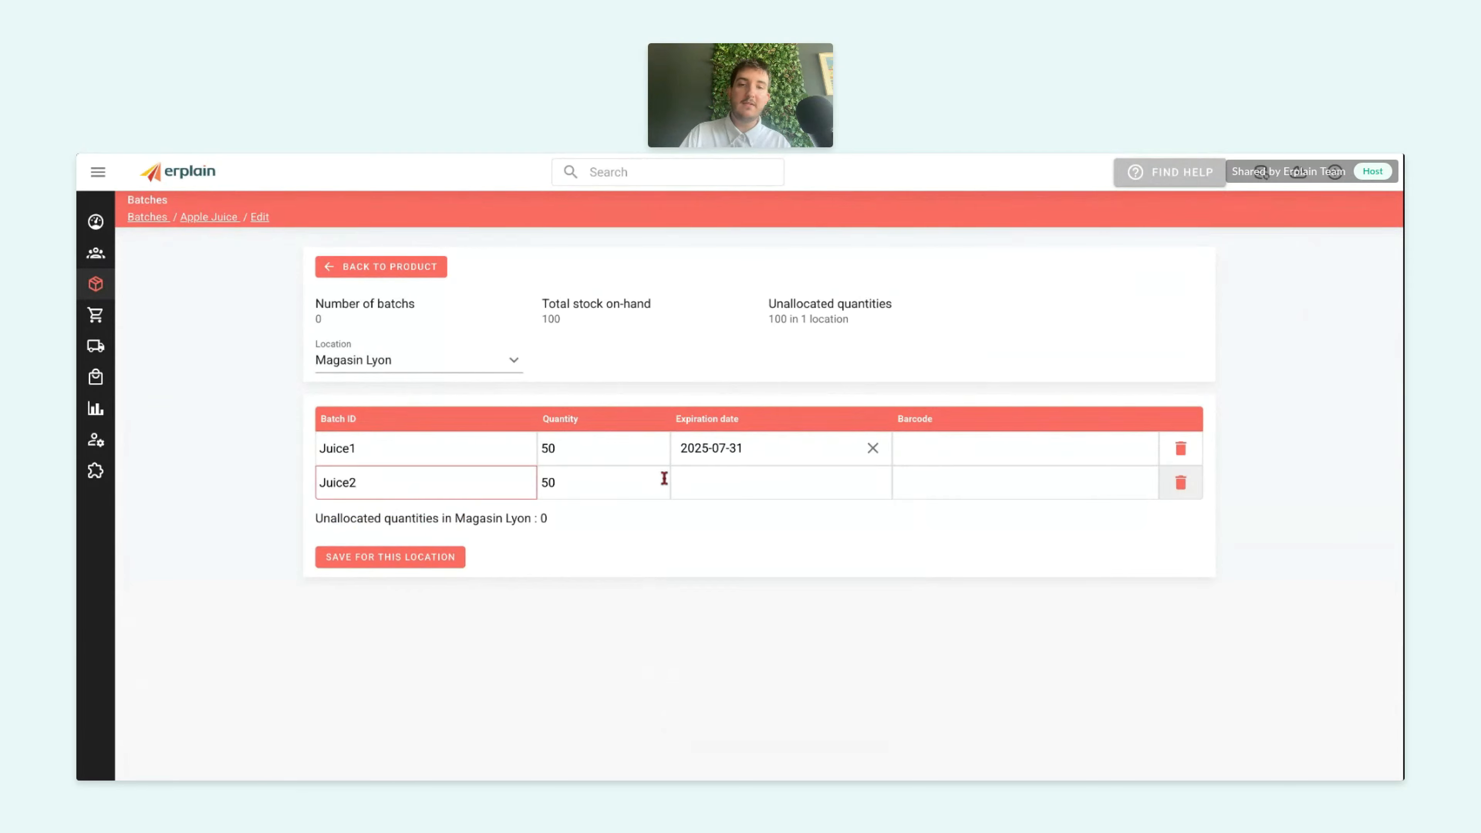
{"action": "left_click", "coordinate": [703, 493]}
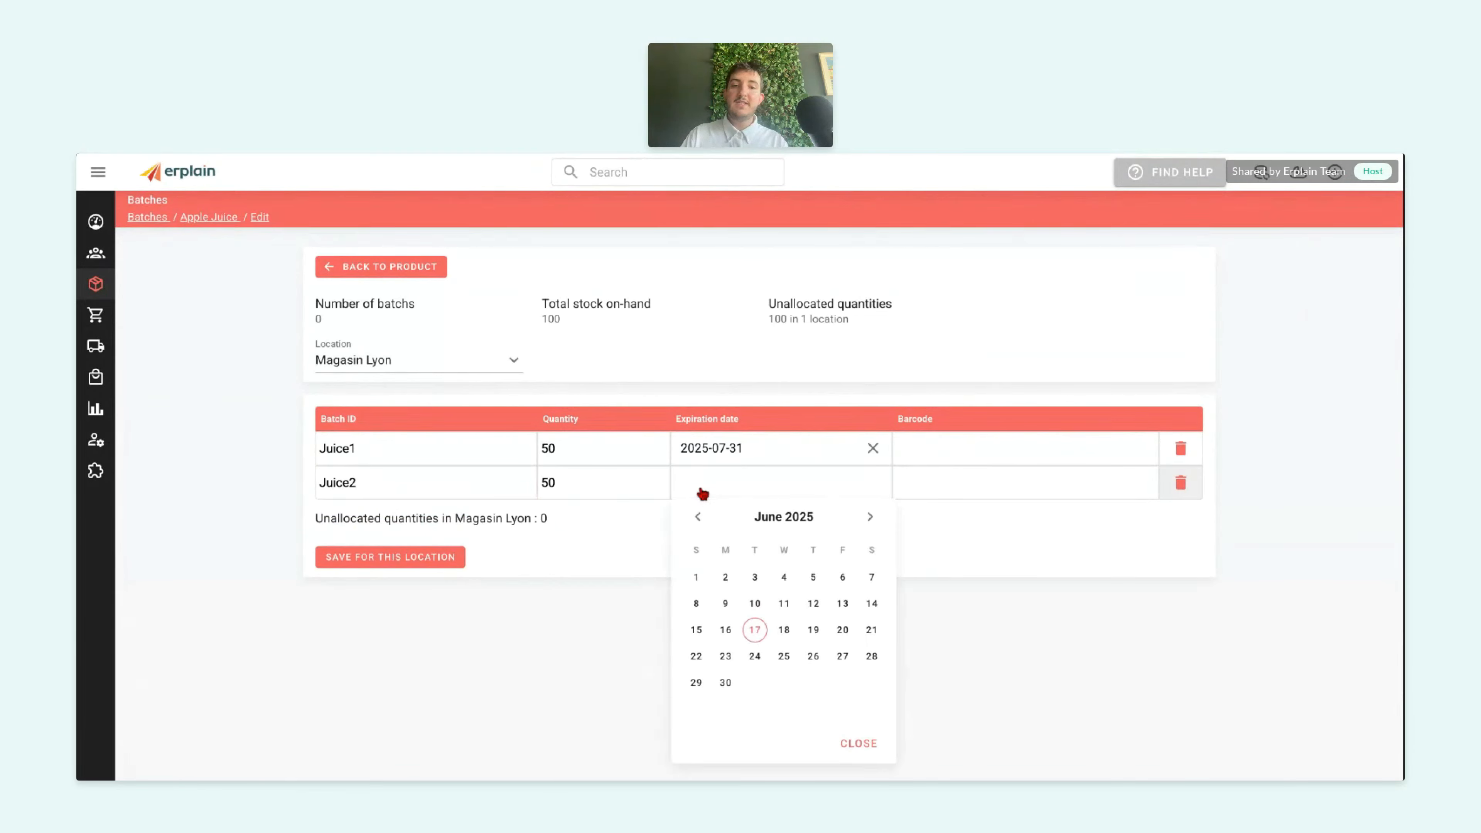
{"action": "left_click", "coordinate": [871, 517]}
{"action": "left_click", "coordinate": [870, 516]}
{"action": "left_click", "coordinate": [870, 517]}
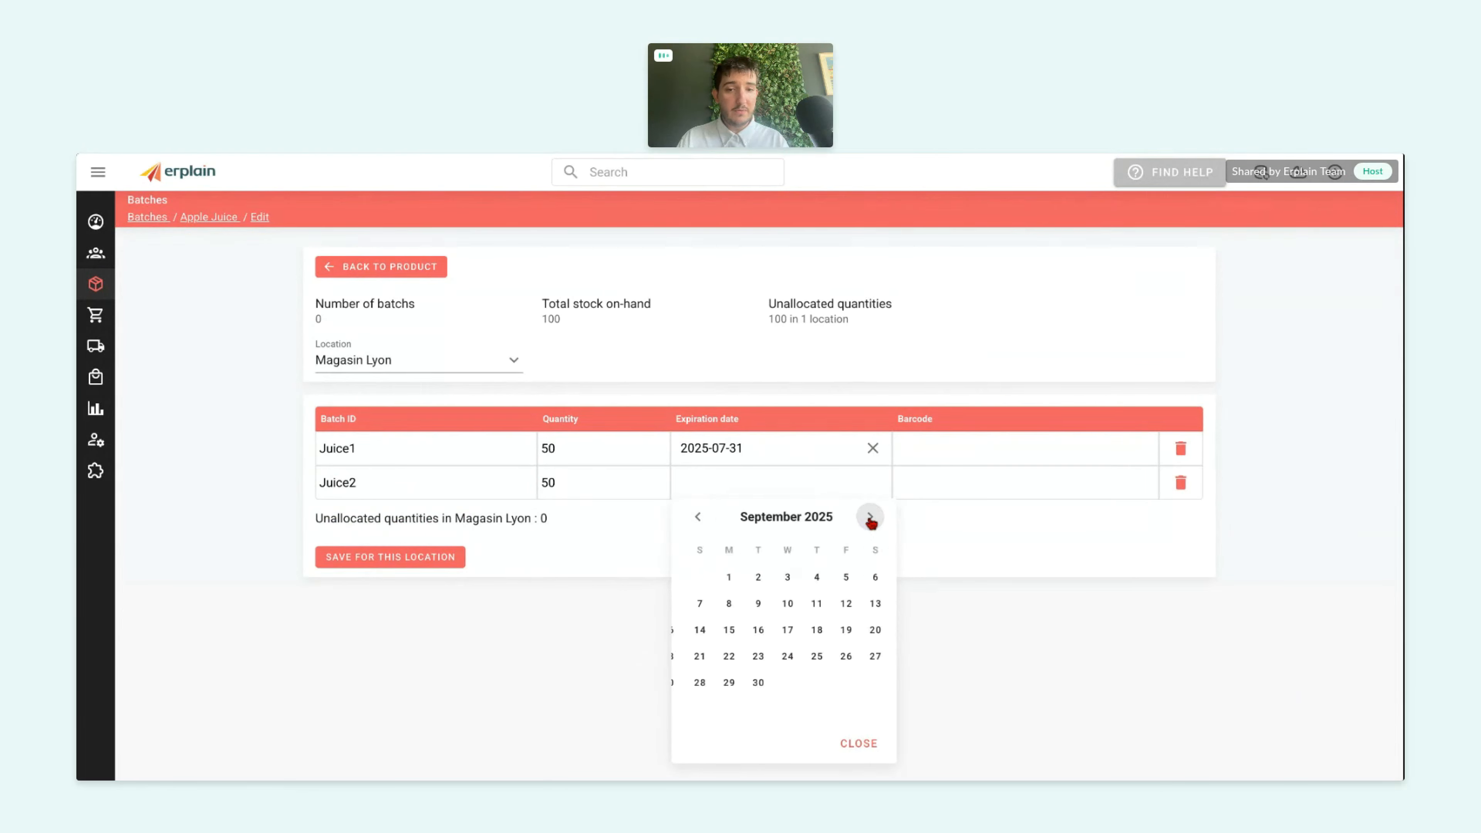
{"action": "left_click", "coordinate": [757, 655]}
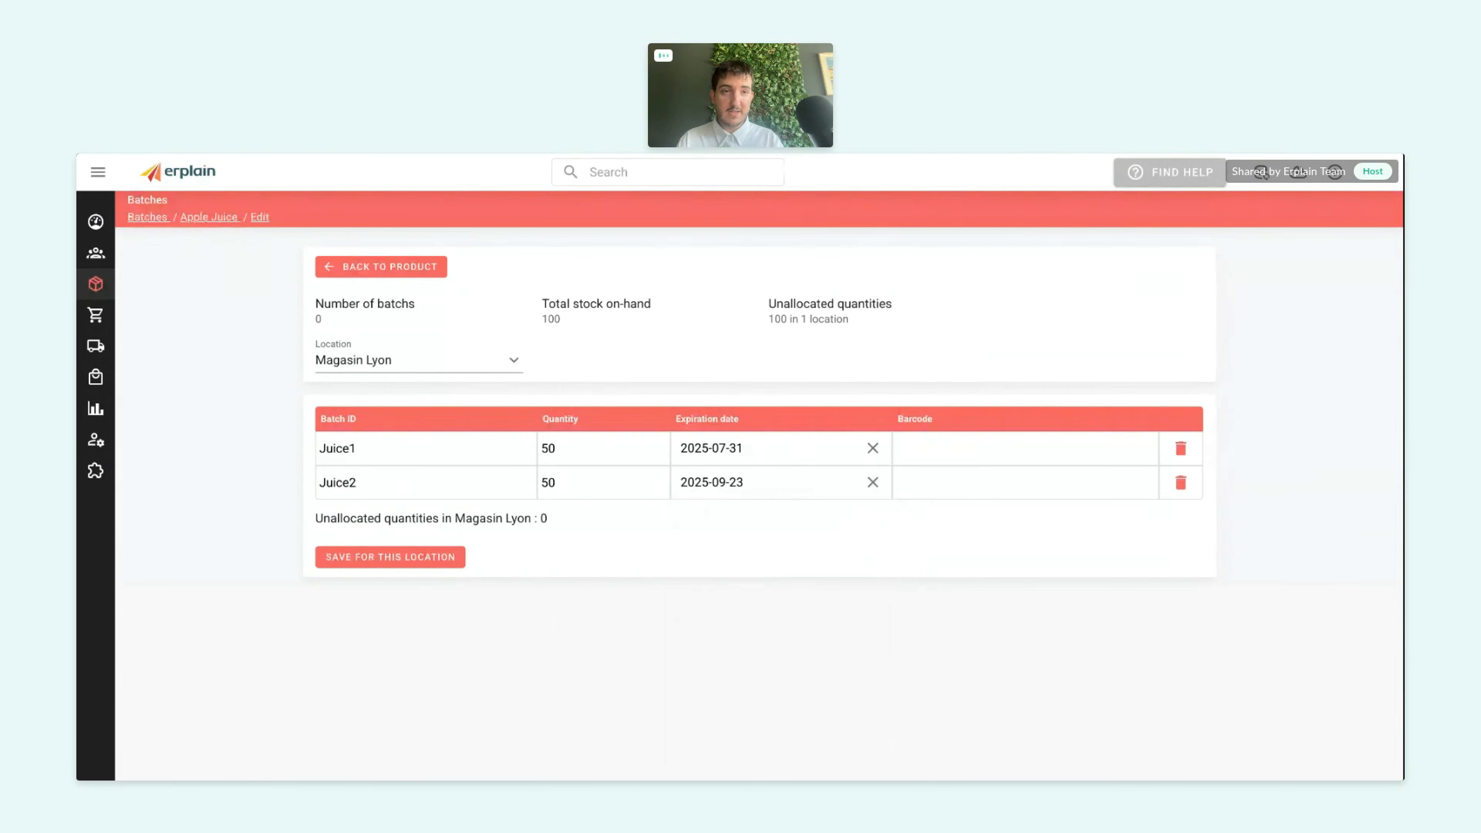
{"action": "left_click", "coordinate": [365, 562]}
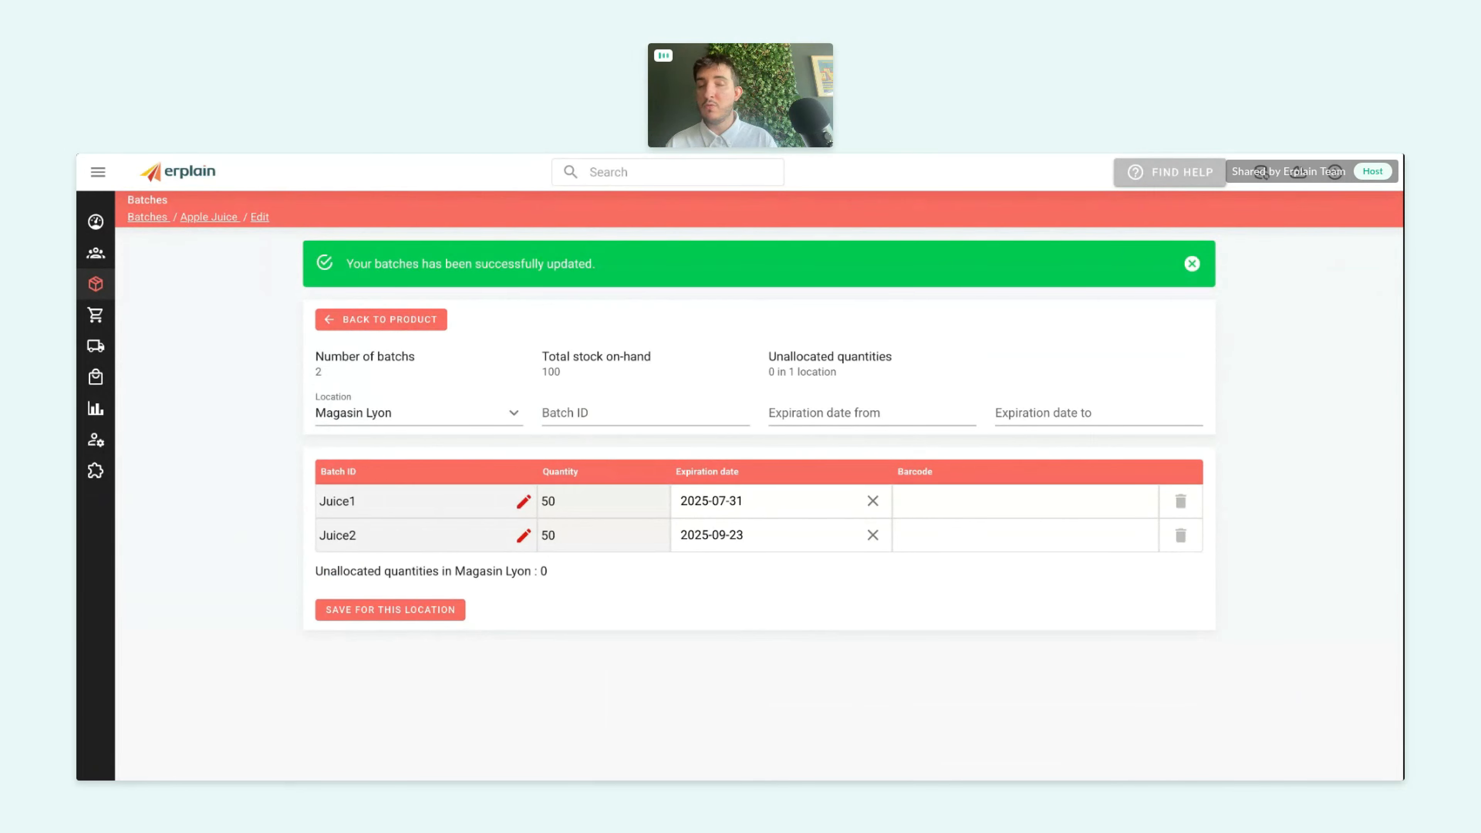
- Open the existing Gummy bears product from the products list and activate batch number tracking for it
{"action": "left_click", "coordinate": [191, 177]}
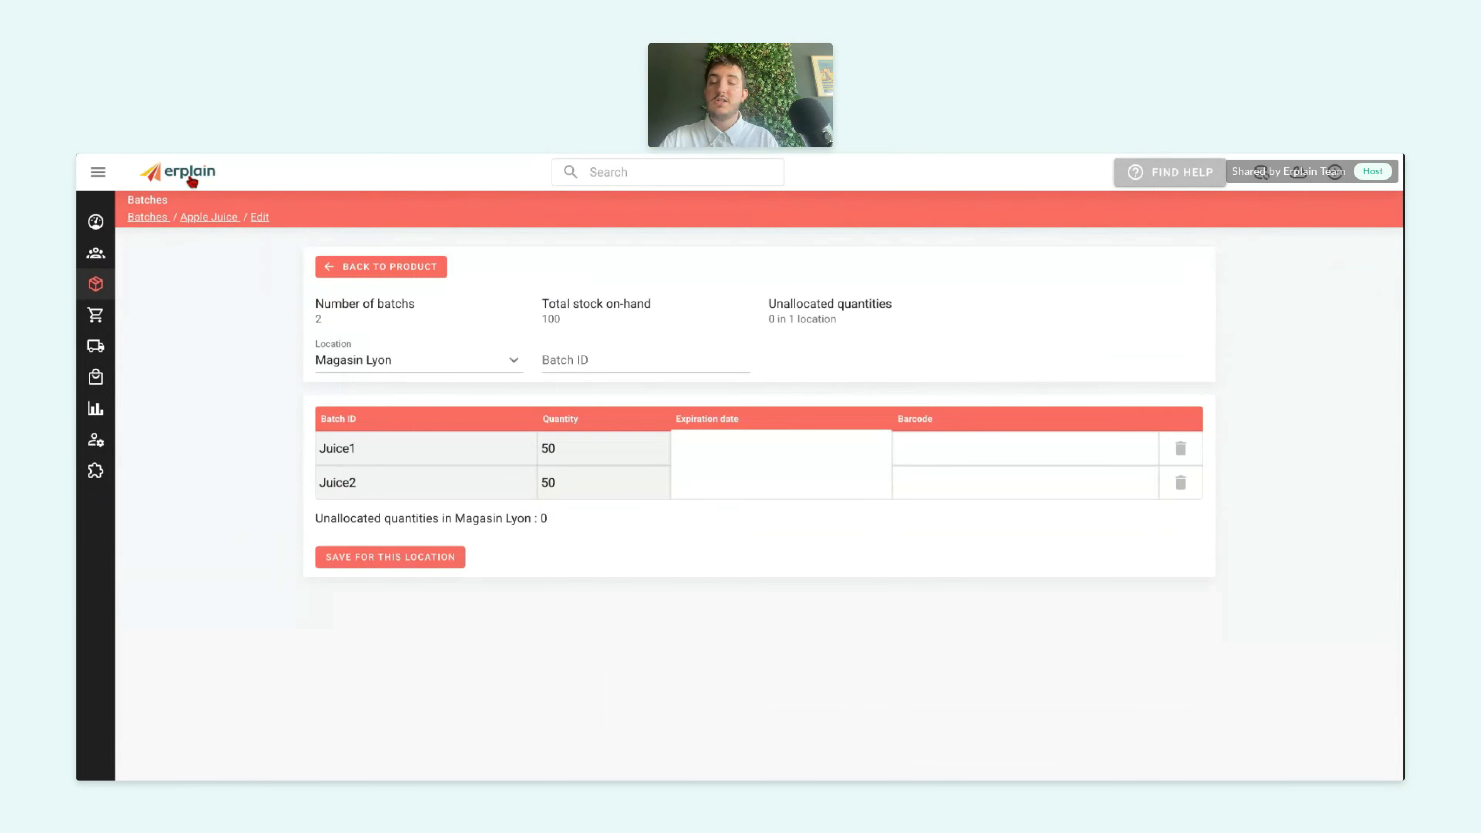
{"action": "left_click", "coordinate": [119, 330]}
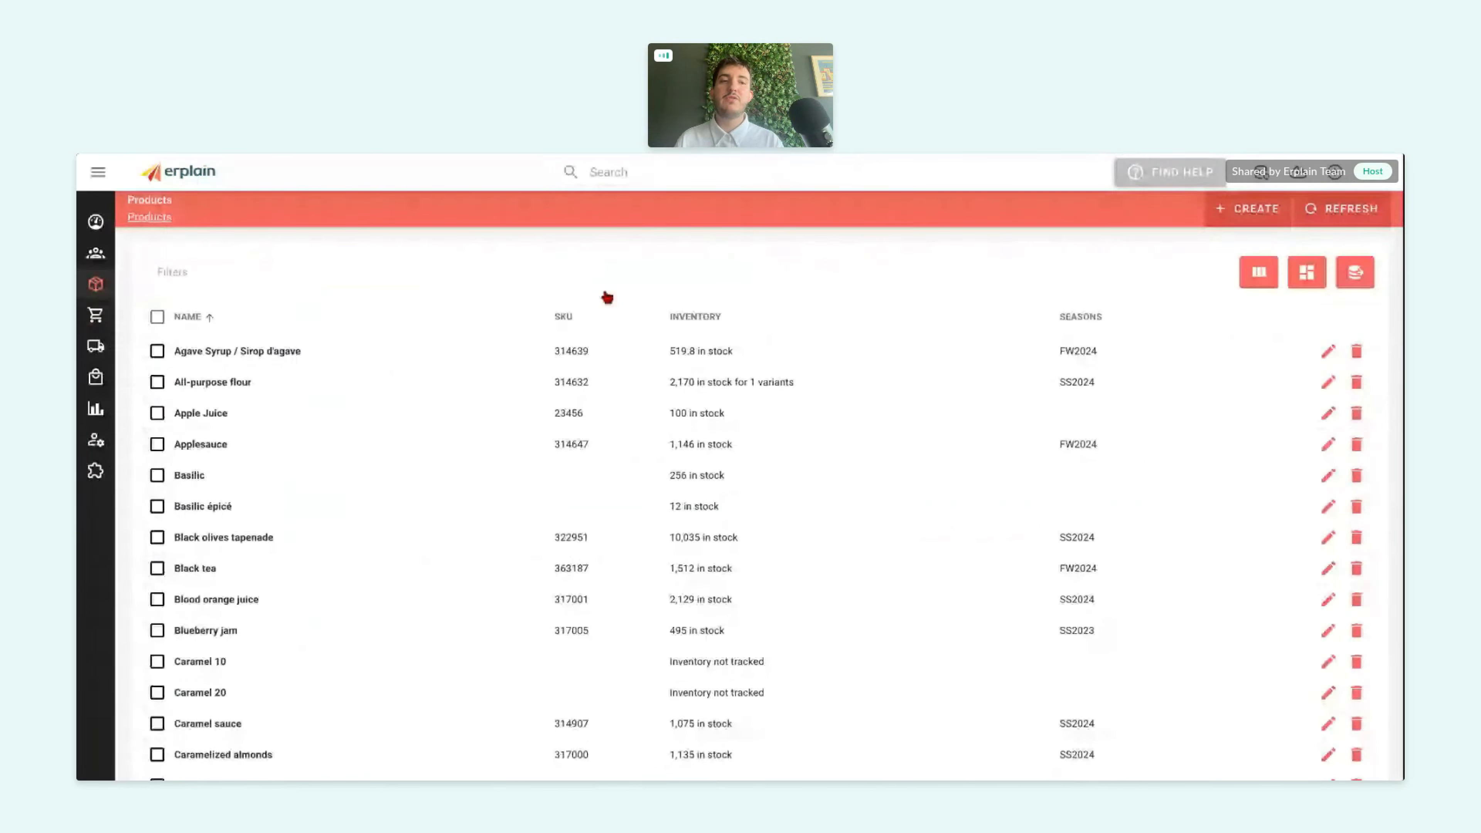
{"action": "scroll", "coordinate": [418, 583], "scroll_direction": "down", "scroll_amount": 10}
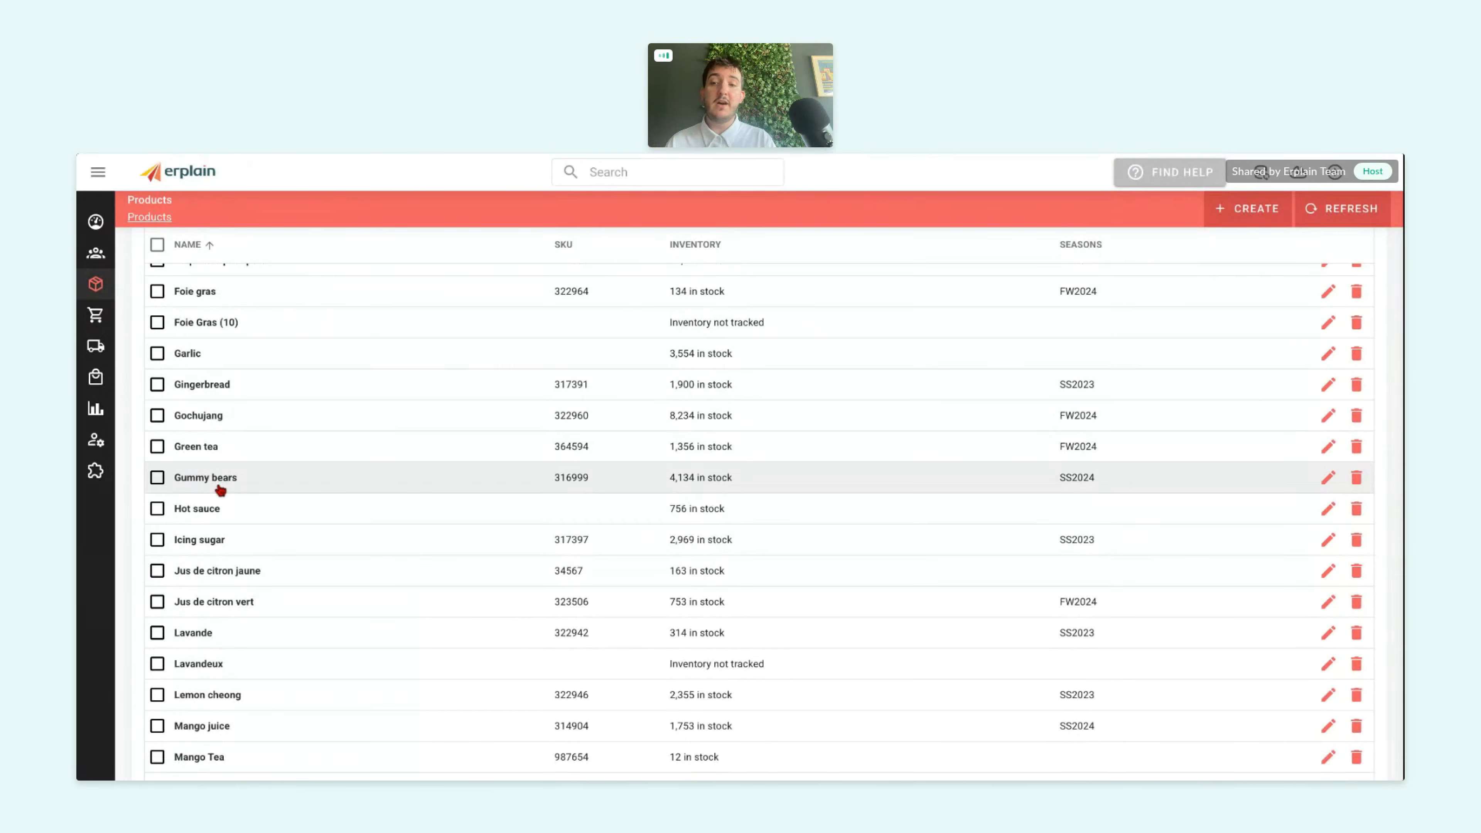
{"action": "left_click", "coordinate": [220, 489]}
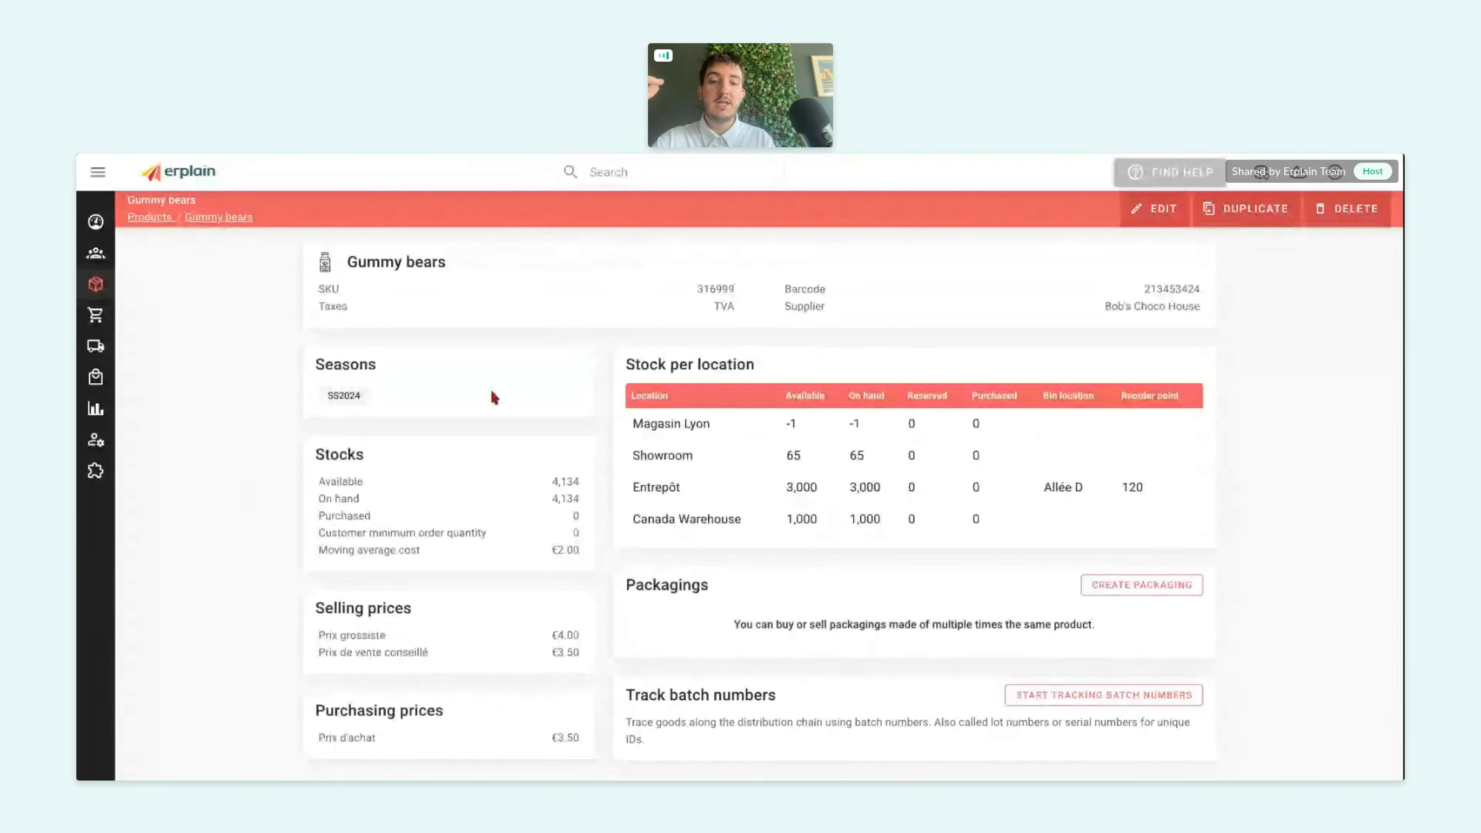
{"action": "scroll", "coordinate": [493, 385], "scroll_direction": "down", "scroll_amount": 2}
{"action": "left_click", "coordinate": [1108, 610]}
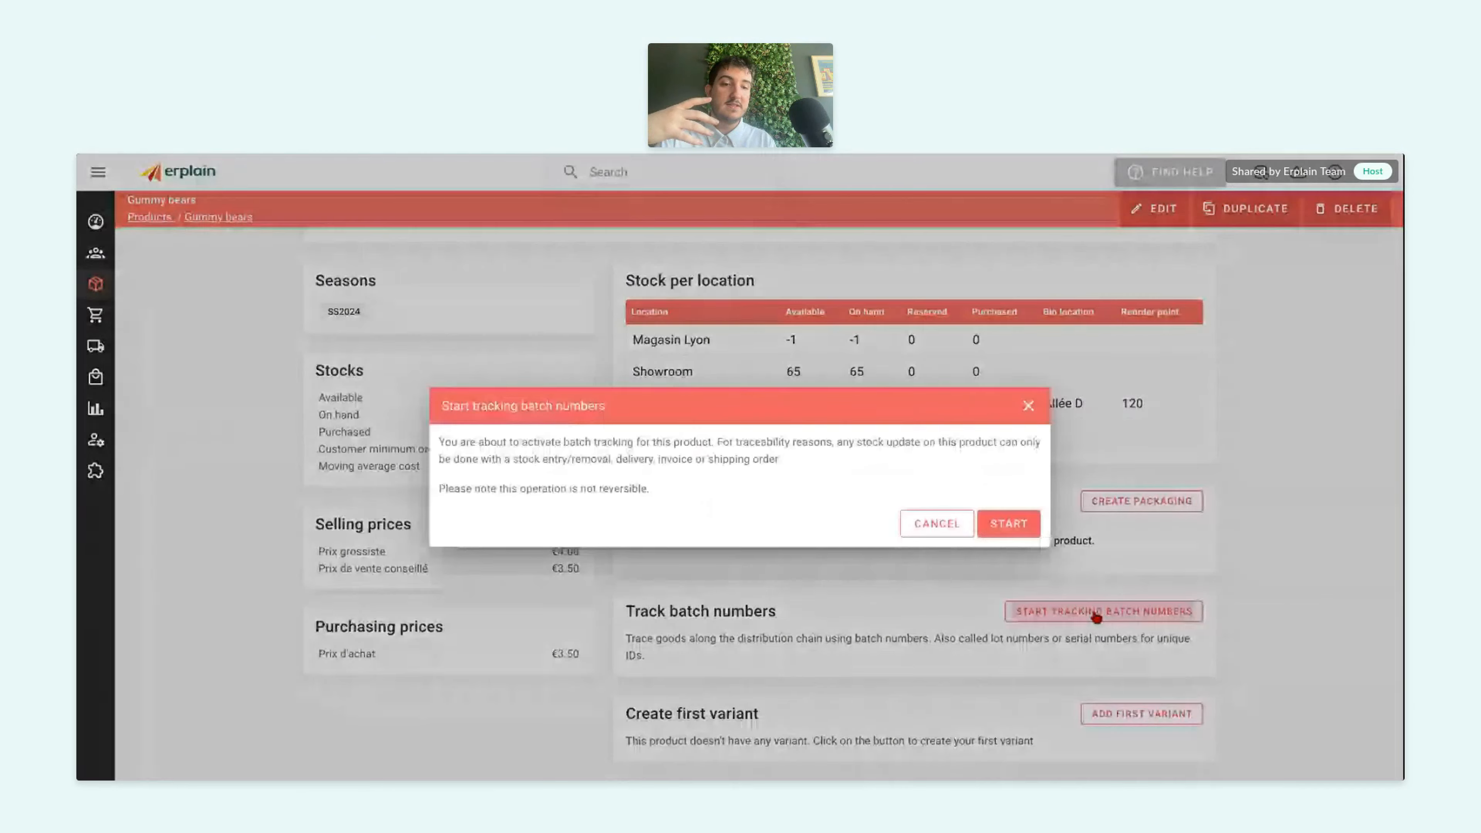
{"action": "left_click", "coordinate": [1026, 523]}
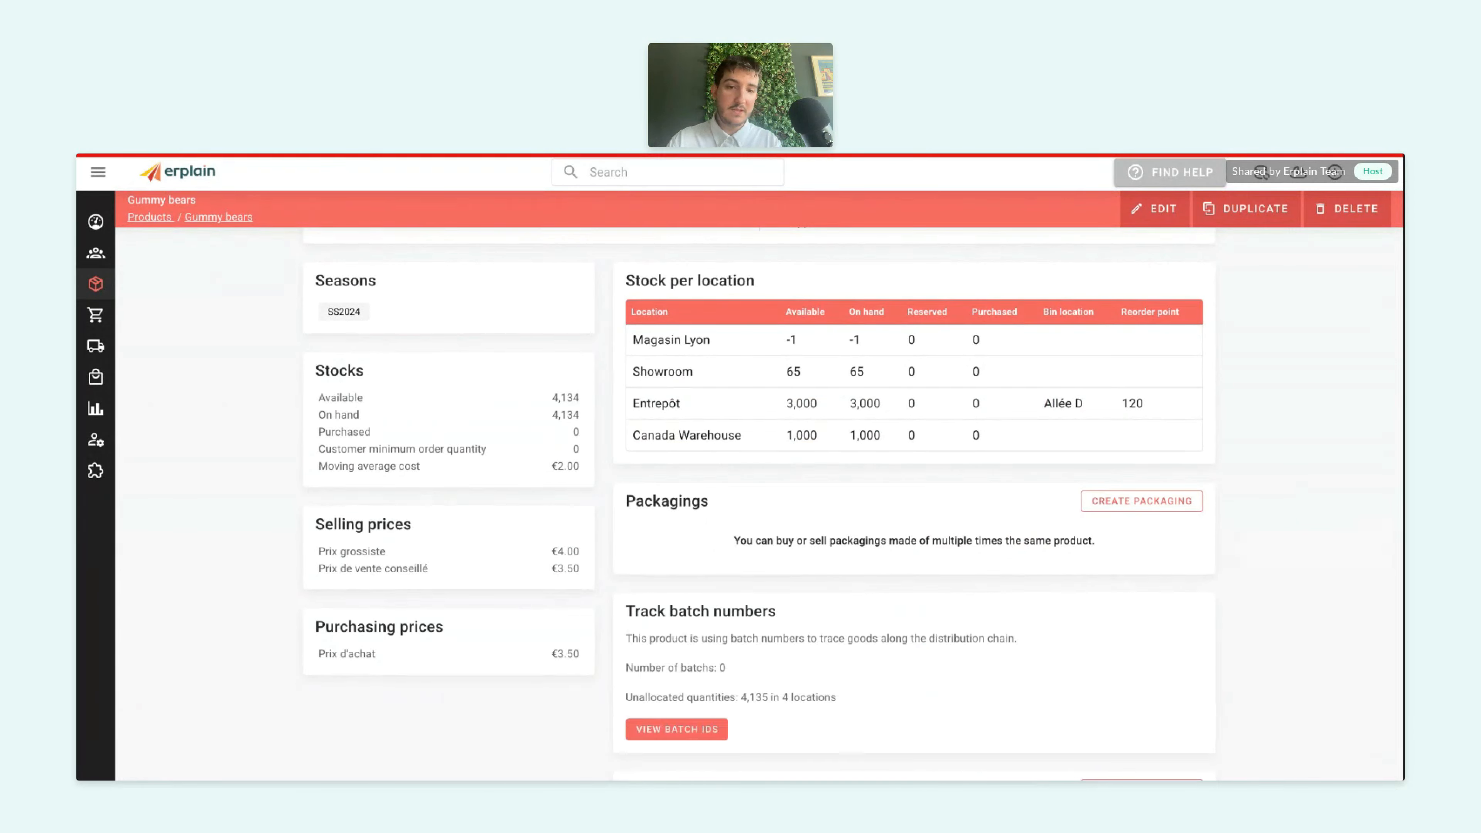
- Check the batch IDs page of Gummy bears for unallocated quantities and return to the product
{"action": "scroll", "coordinate": [698, 605], "scroll_direction": "down", "scroll_amount": 2}
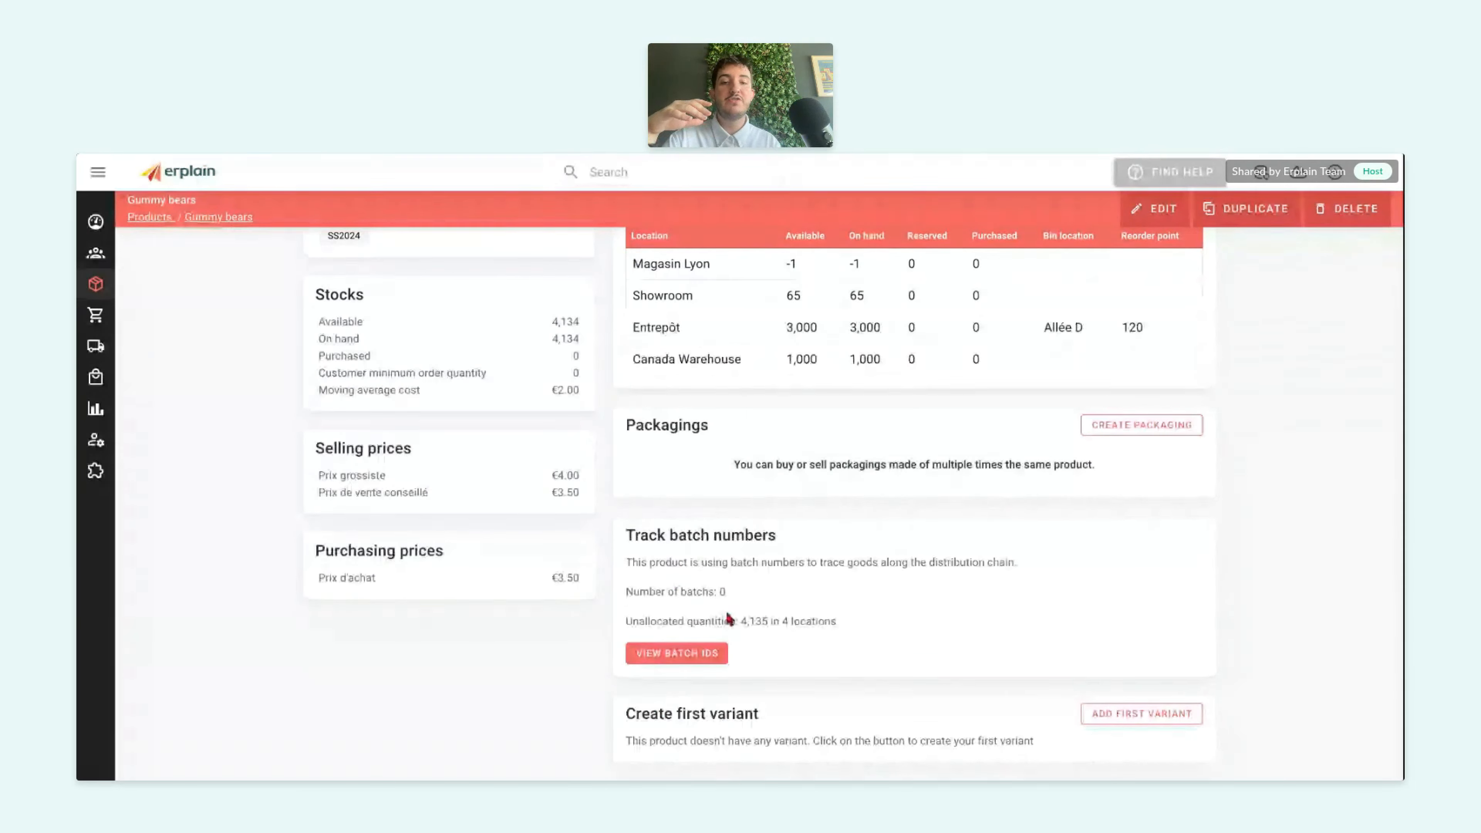
{"action": "left_click", "coordinate": [700, 649]}
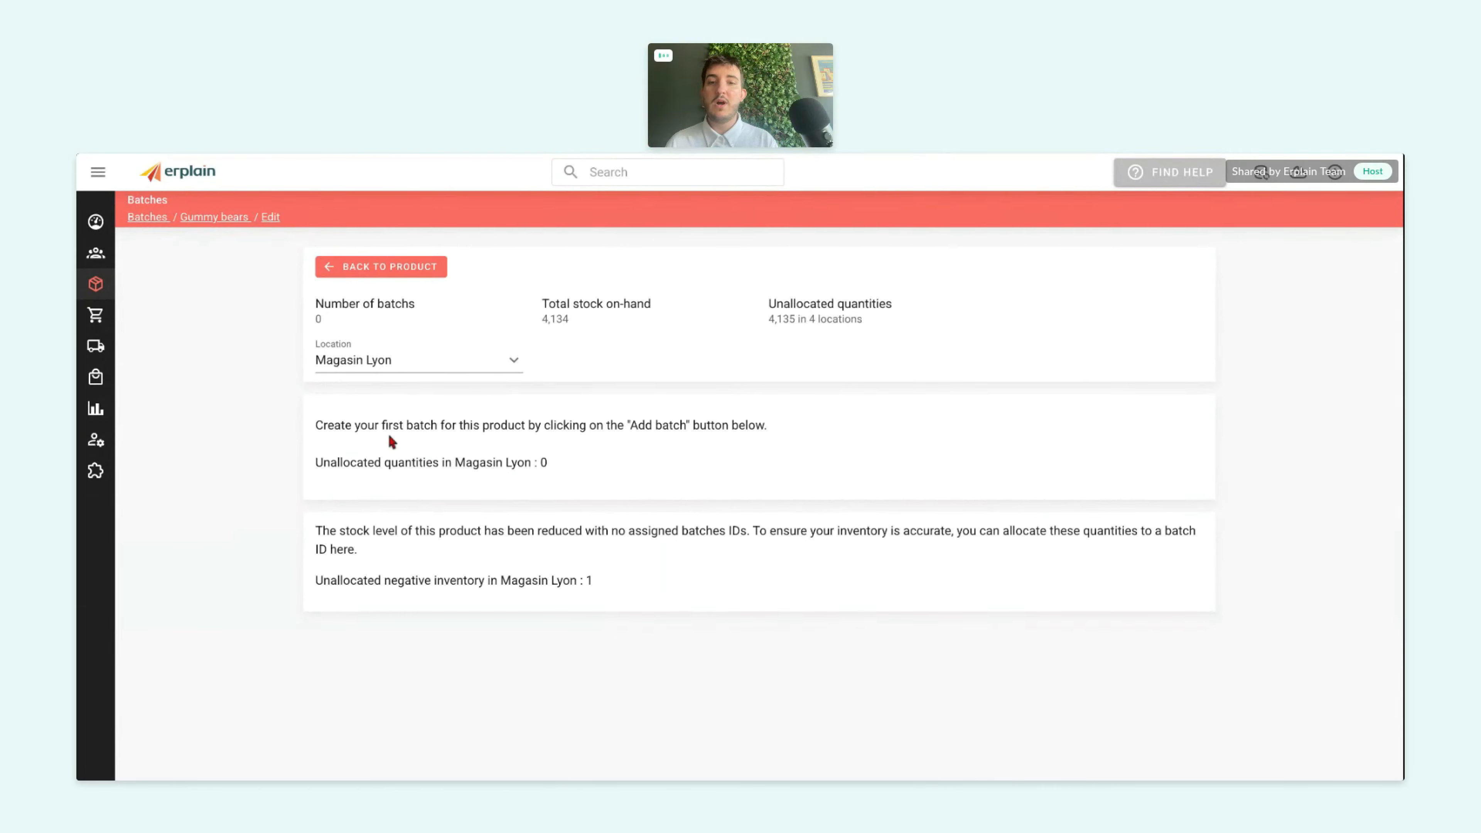
{"action": "key", "text": "alt+Left"}
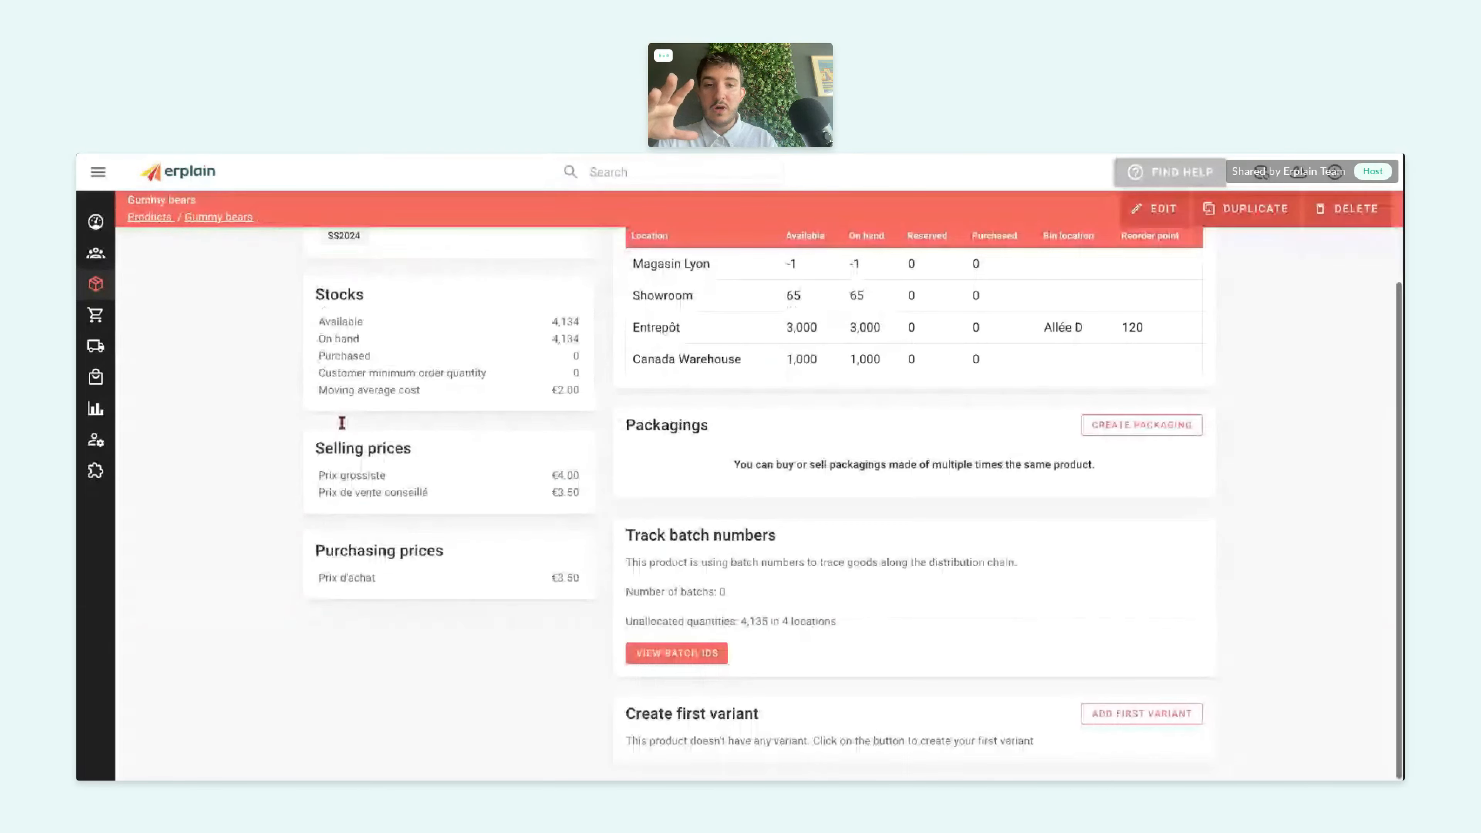
- Return to the products list and add the Type column to its displayed columns
{"action": "mouse_move", "coordinate": [102, 379]}
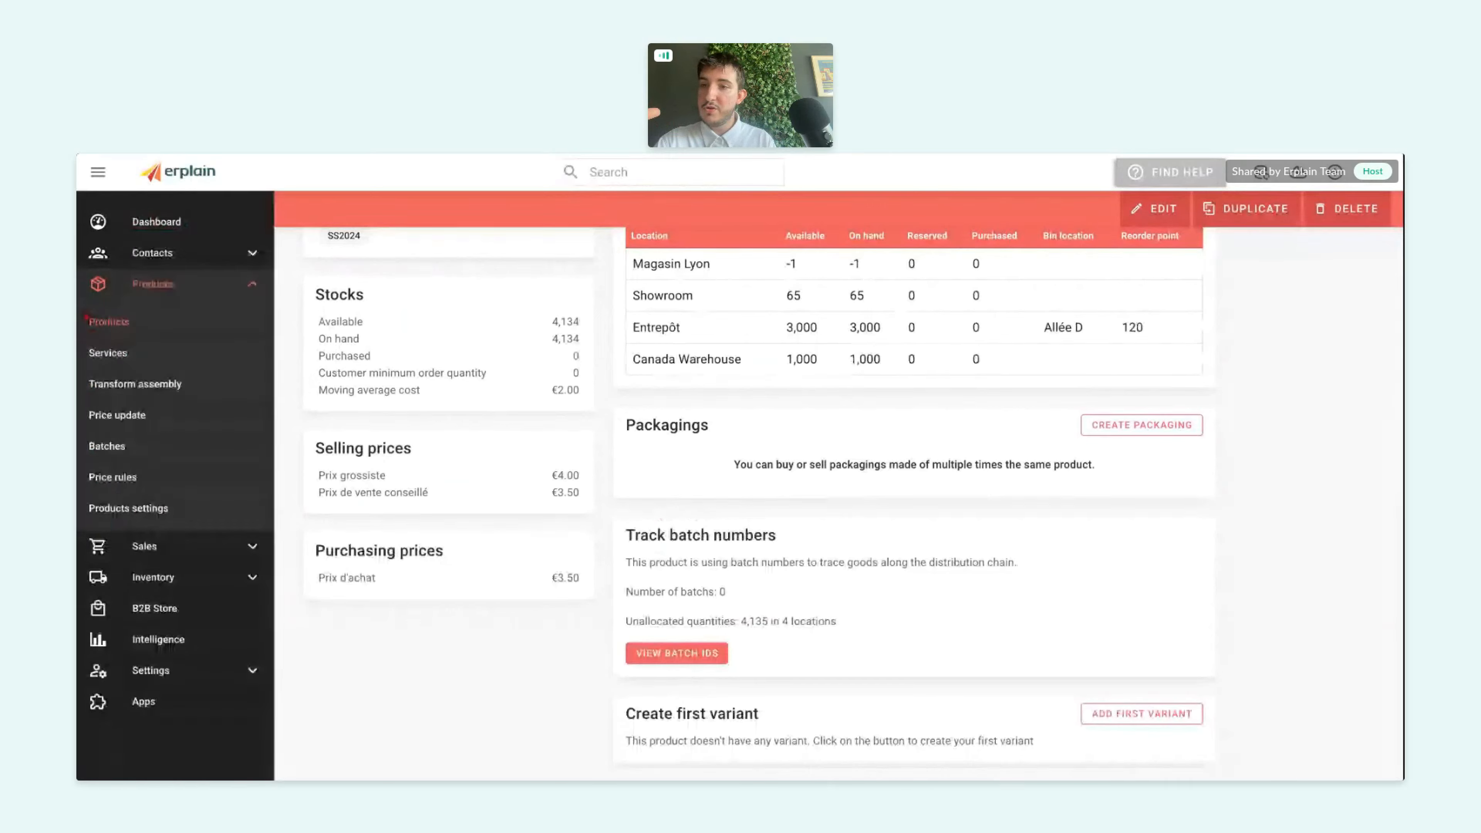
{"action": "left_click", "coordinate": [124, 335]}
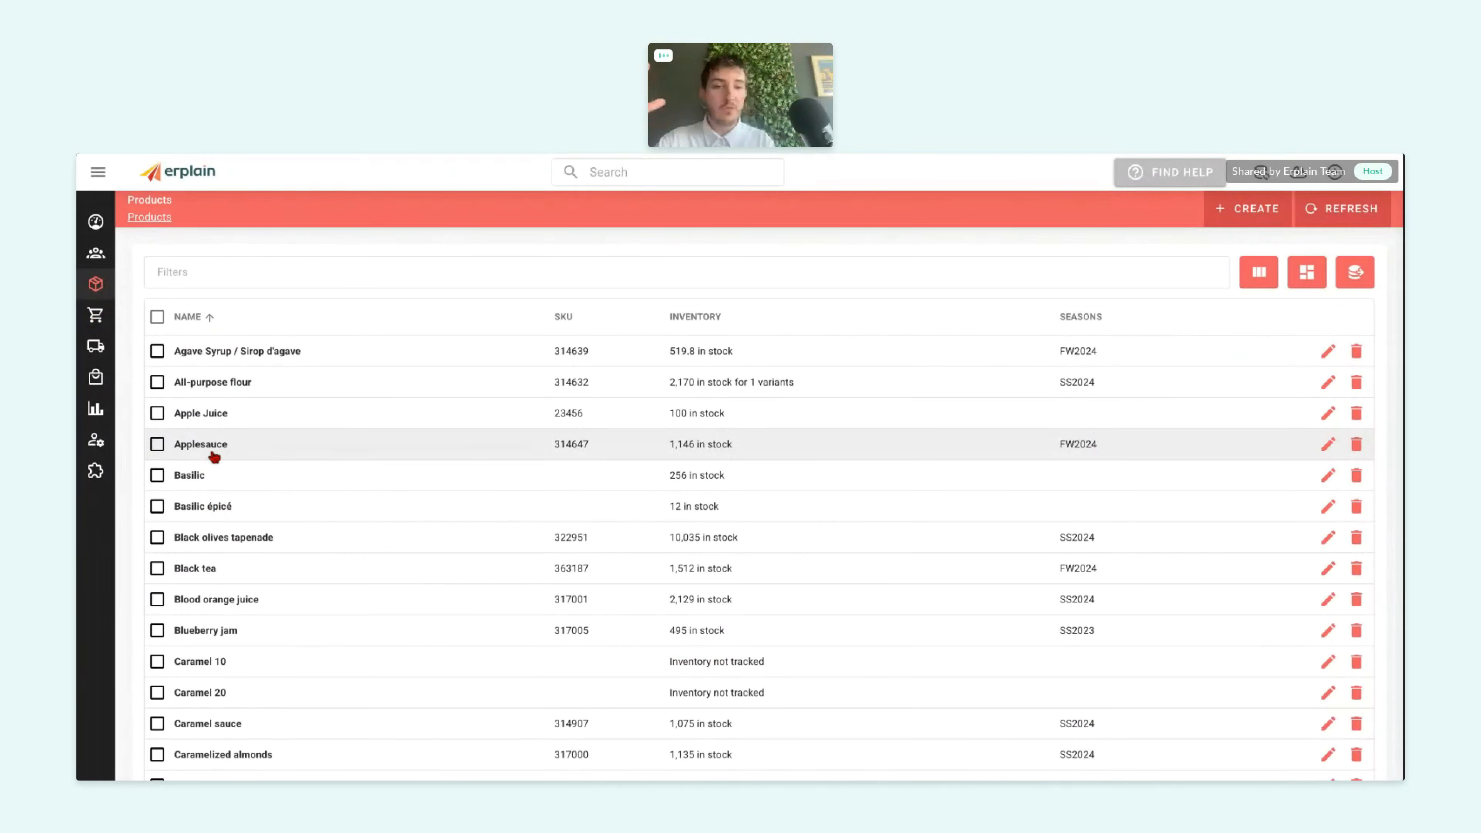
{"action": "left_click", "coordinate": [1259, 272]}
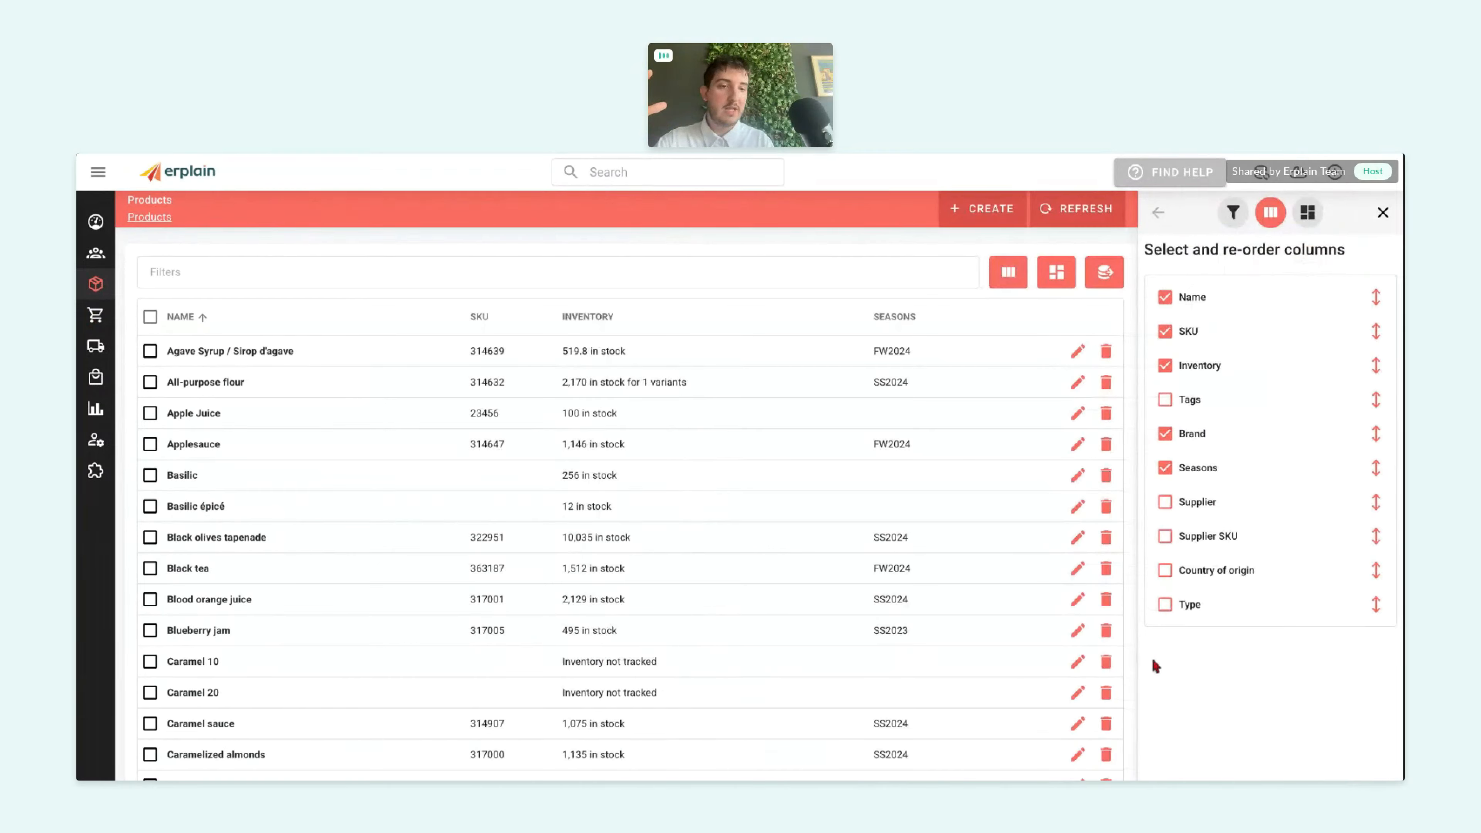
{"action": "left_click", "coordinate": [1166, 604]}
{"action": "left_click", "coordinate": [1383, 212]}
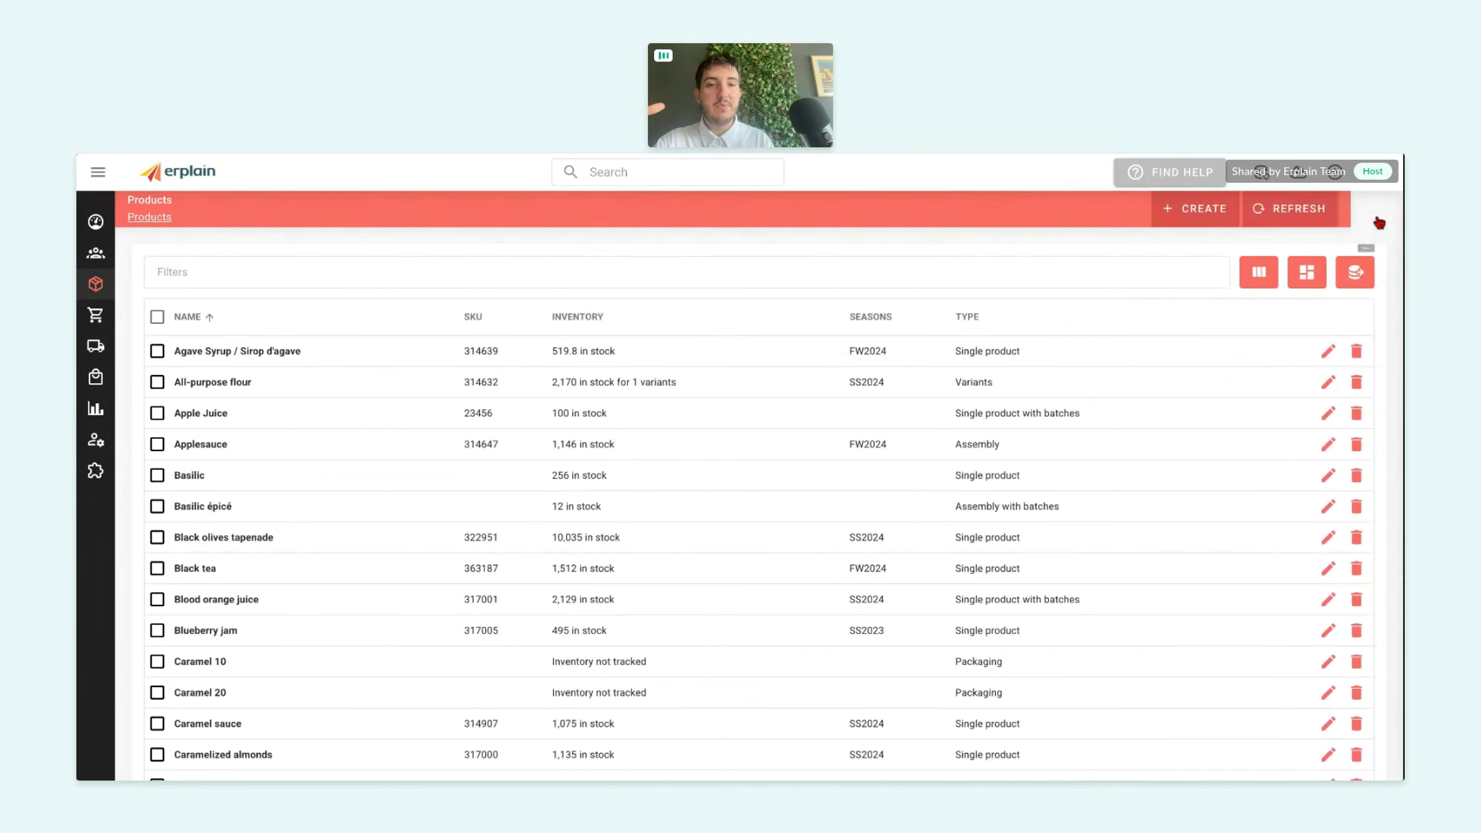
- Open the Cookies product from the list and activate batch number tracking for it
{"action": "scroll", "coordinate": [576, 644], "scroll_direction": "down", "scroll_amount": 10}
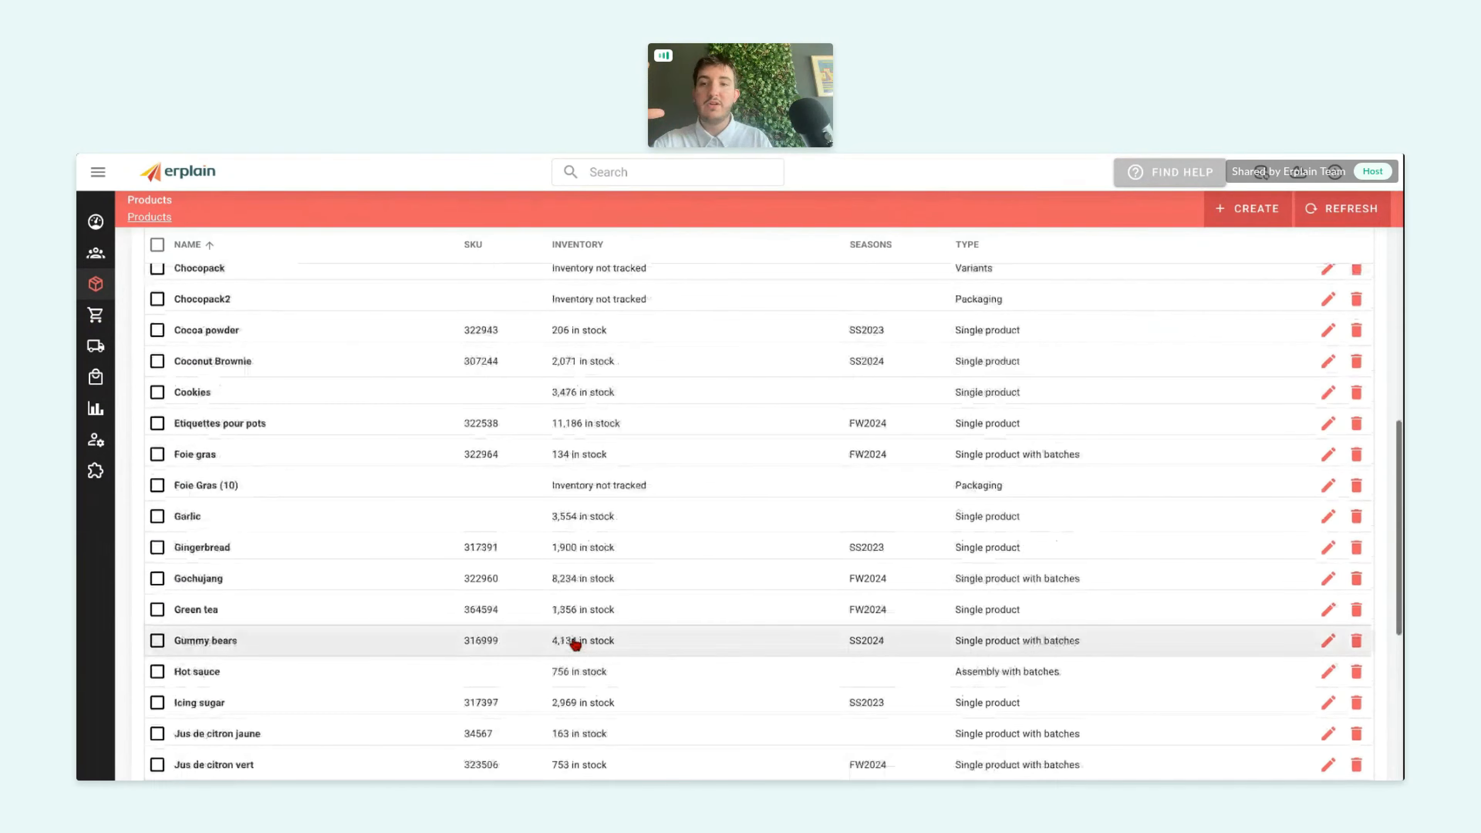
{"action": "left_click", "coordinate": [202, 358]}
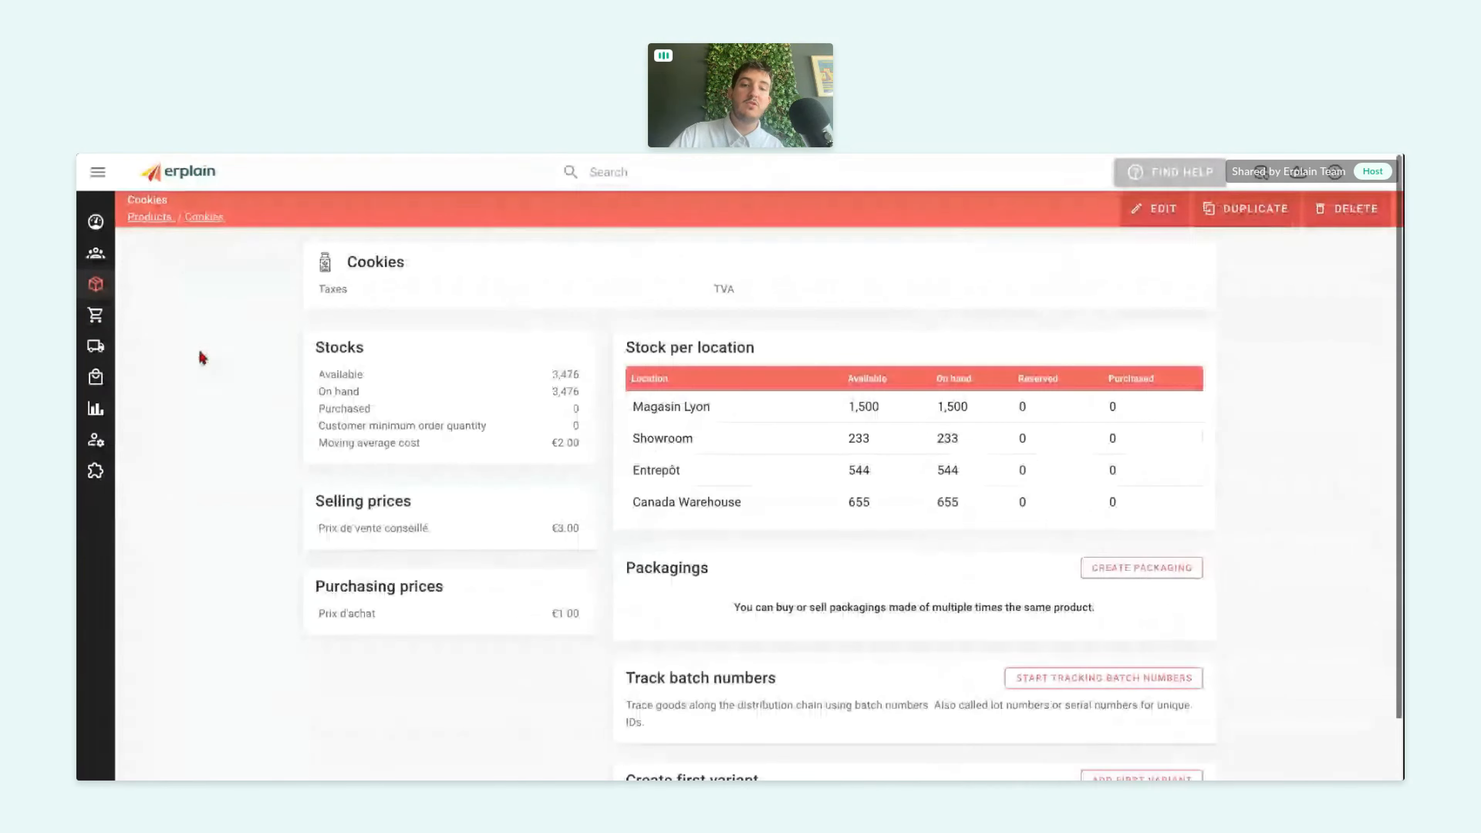
{"action": "scroll", "coordinate": [839, 694], "scroll_direction": "down", "scroll_amount": 1}
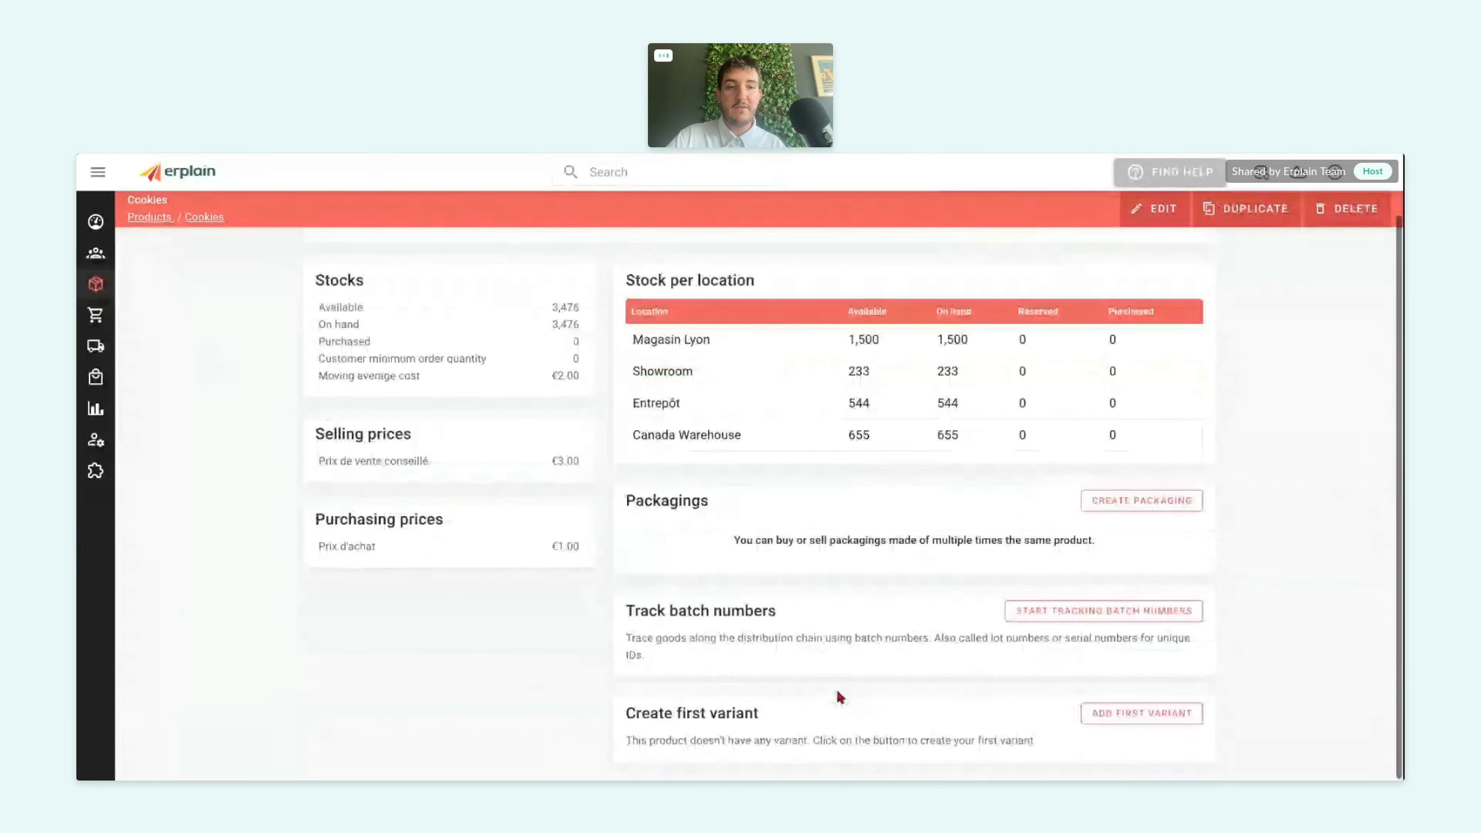
{"action": "left_click", "coordinate": [1078, 613]}
{"action": "left_click", "coordinate": [1019, 521]}
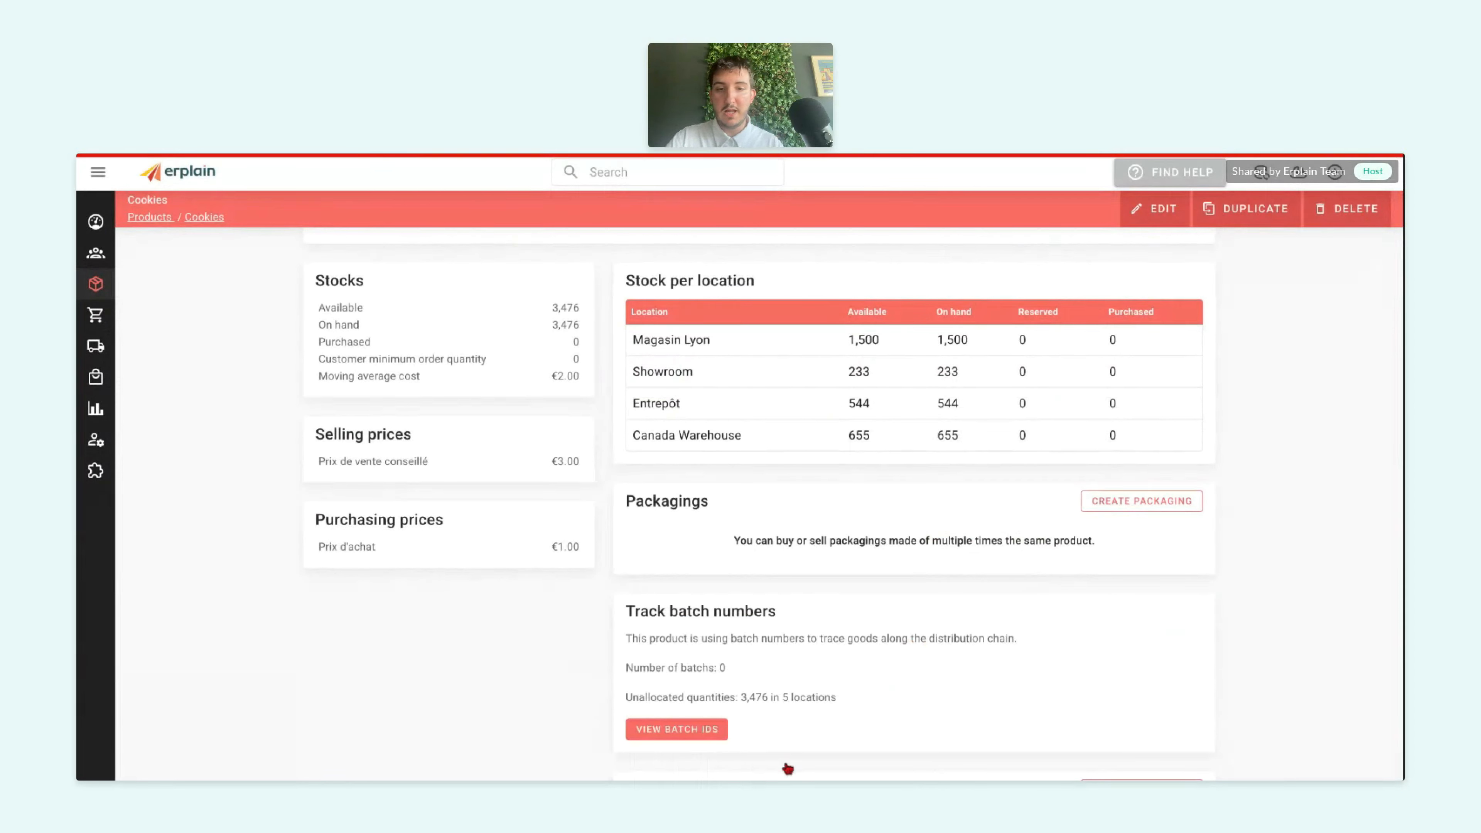
{"action": "scroll", "coordinate": [846, 553], "scroll_direction": "down", "scroll_amount": 1}
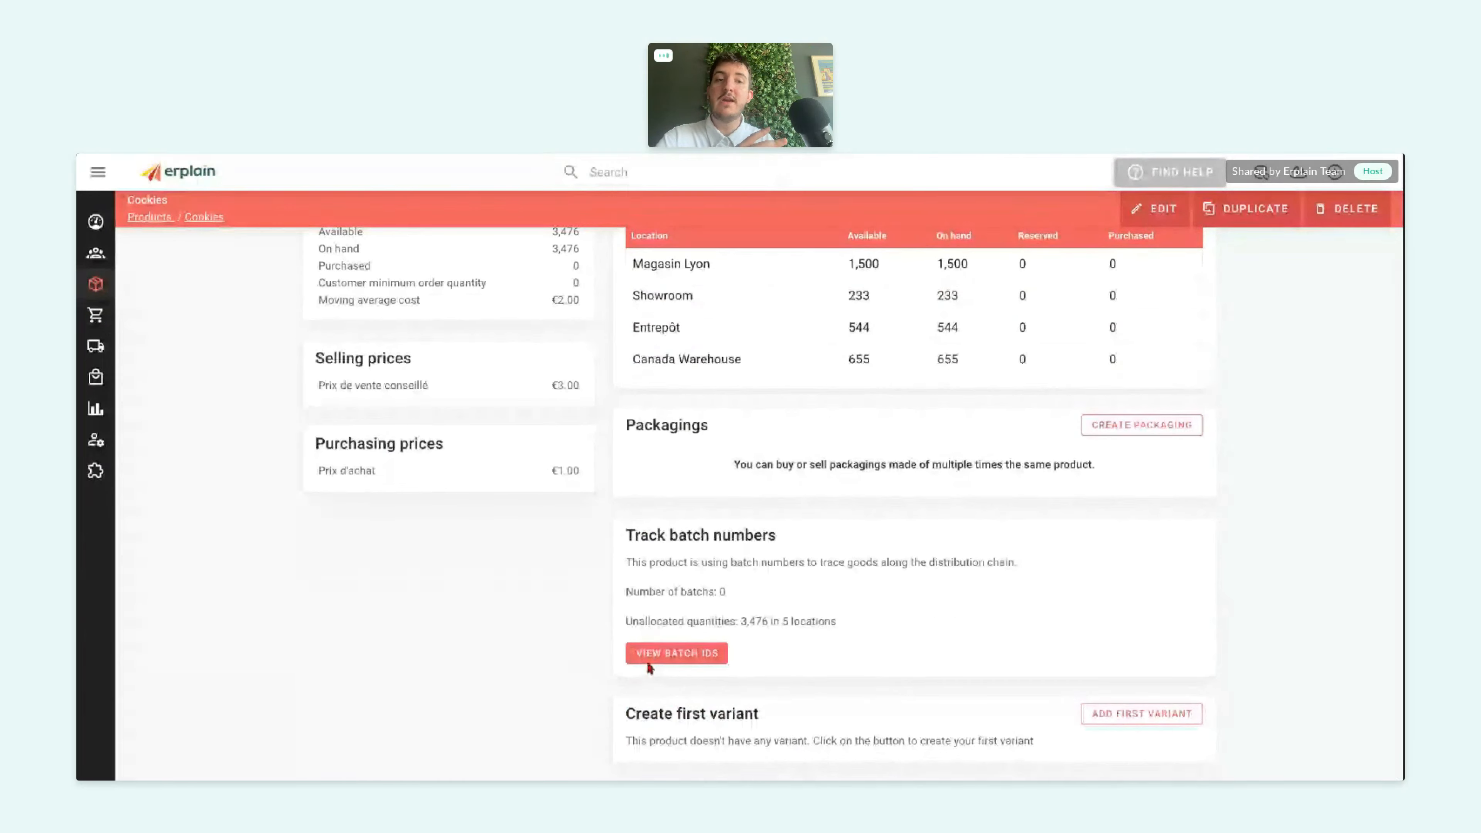
{"action": "scroll", "coordinate": [520, 479], "scroll_direction": "up", "scroll_amount": 3}
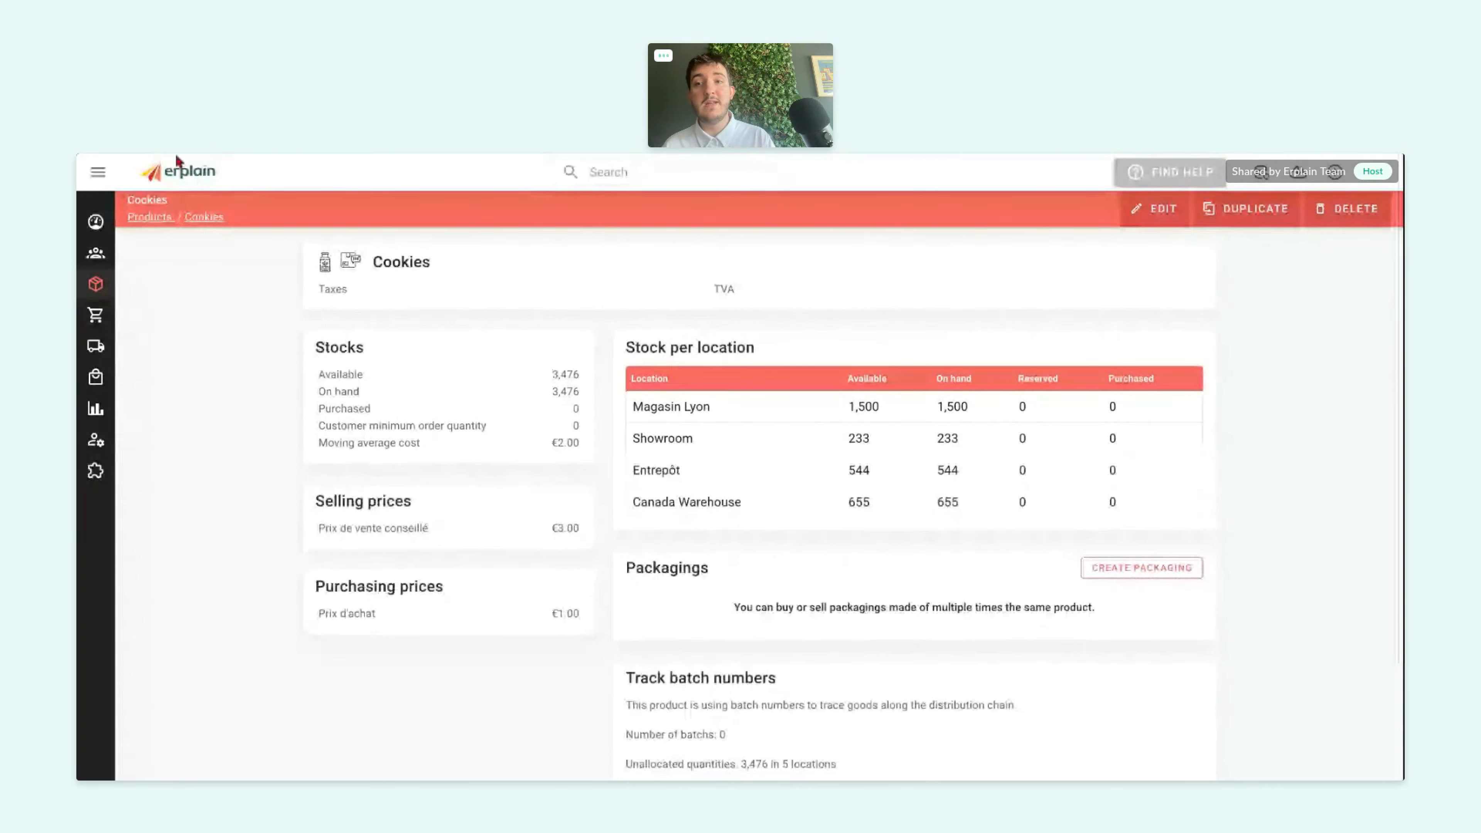
- Start a new sales order and select the existing customer for it
{"action": "left_click", "coordinate": [178, 186]}
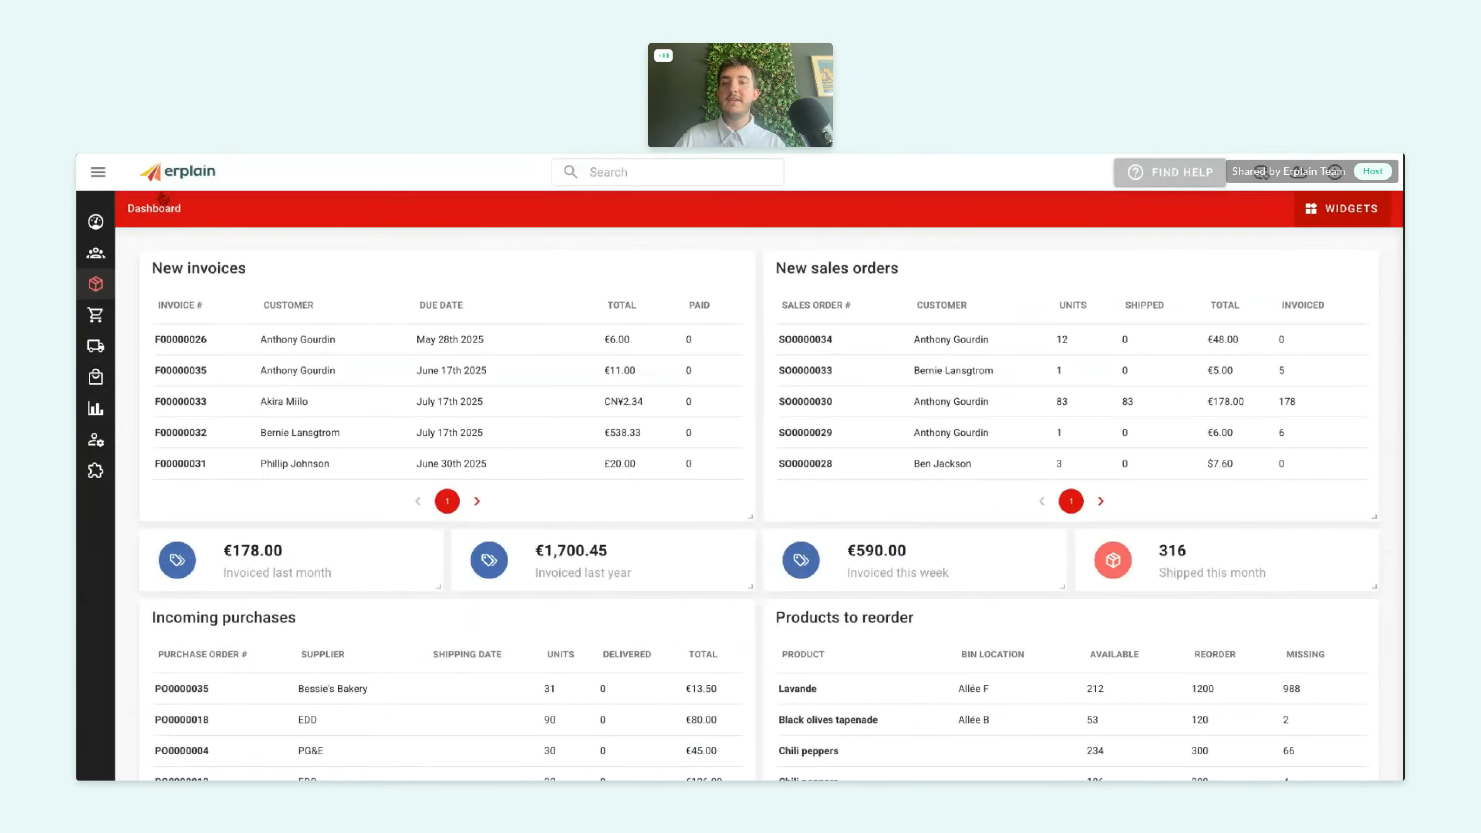
{"action": "mouse_move", "coordinate": [109, 323]}
{"action": "left_click", "coordinate": [174, 295]}
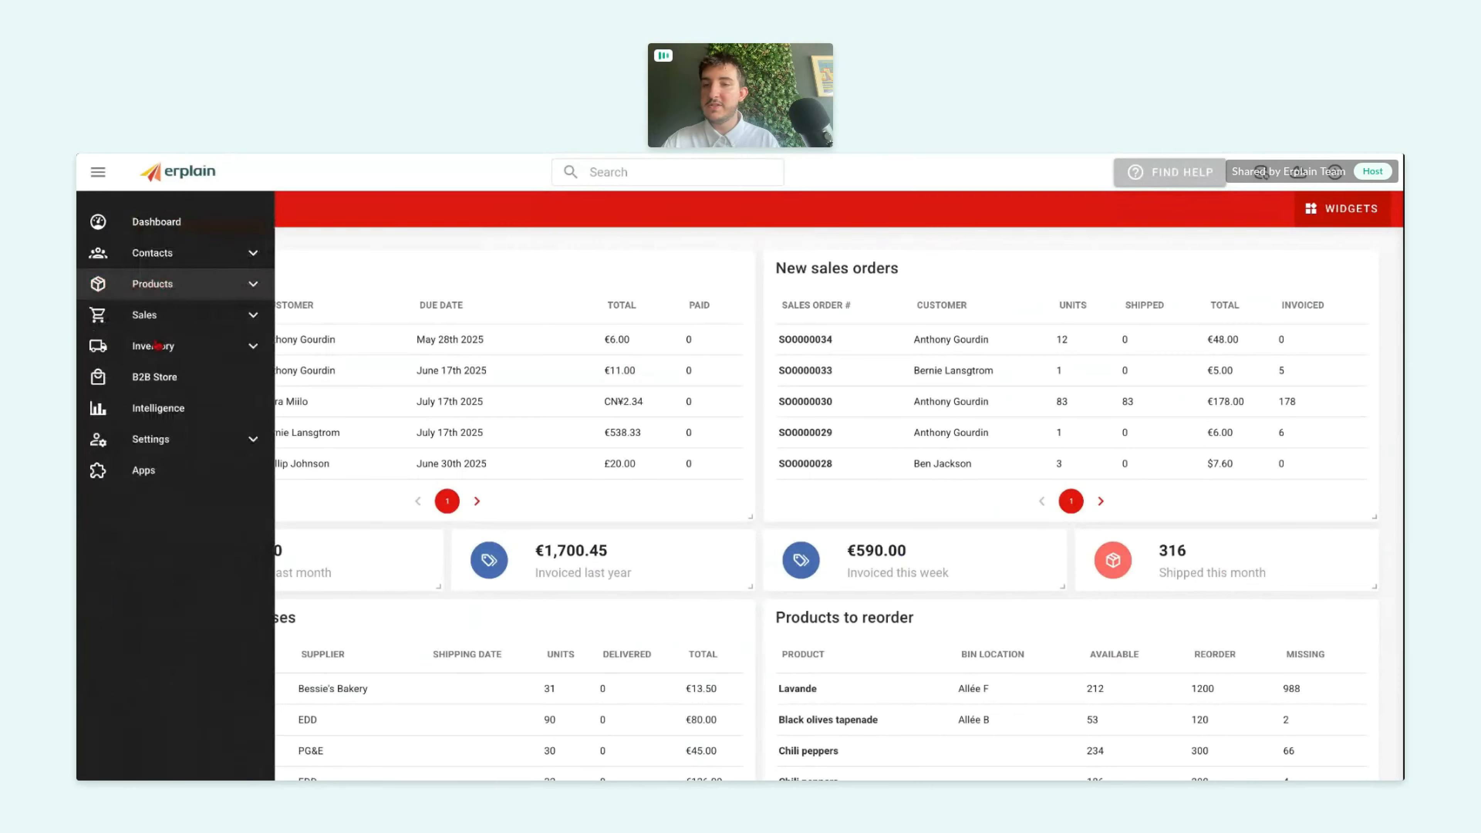
{"action": "left_click", "coordinate": [164, 321]}
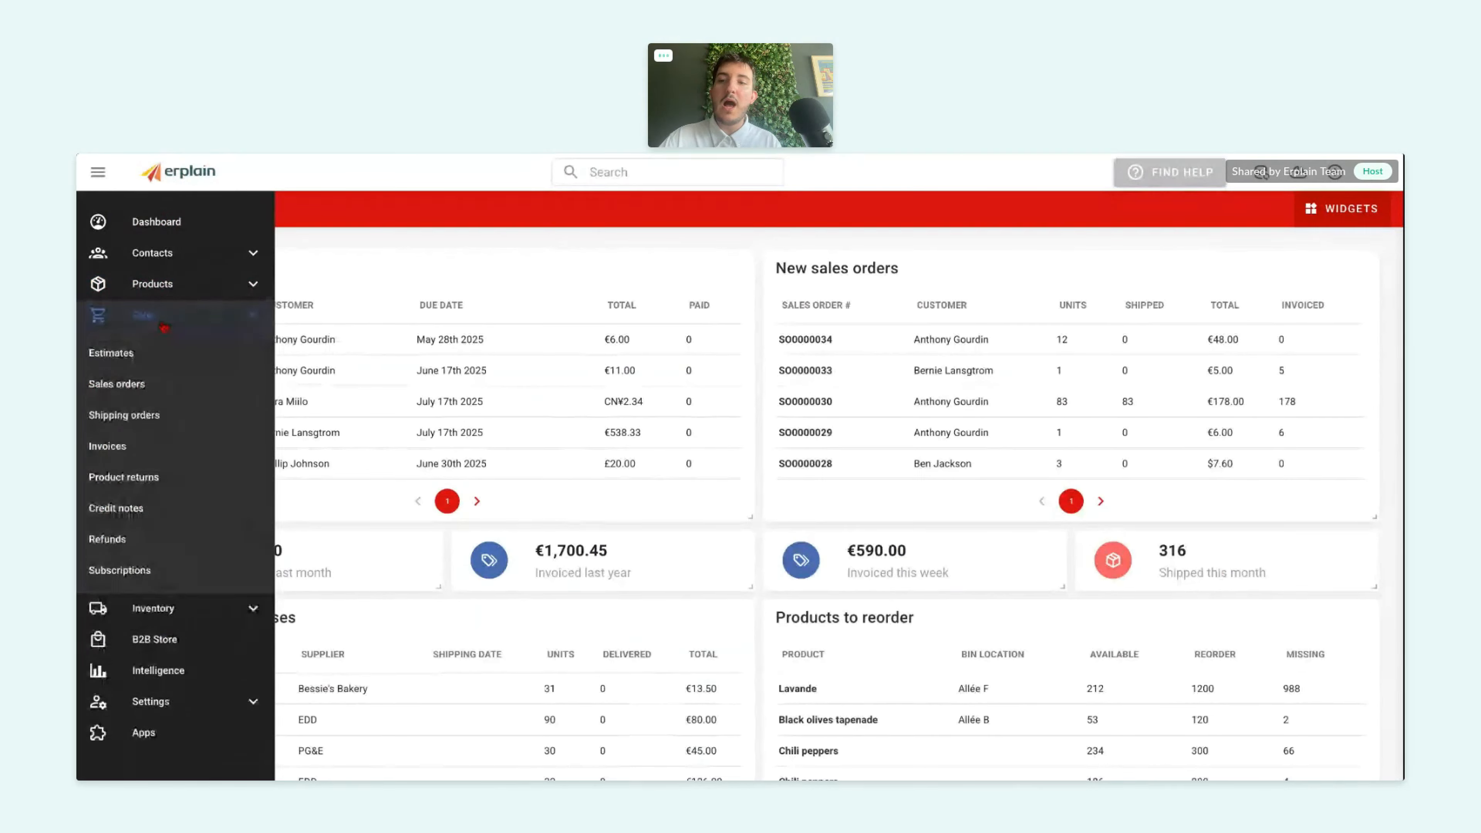
{"action": "left_click", "coordinate": [127, 388]}
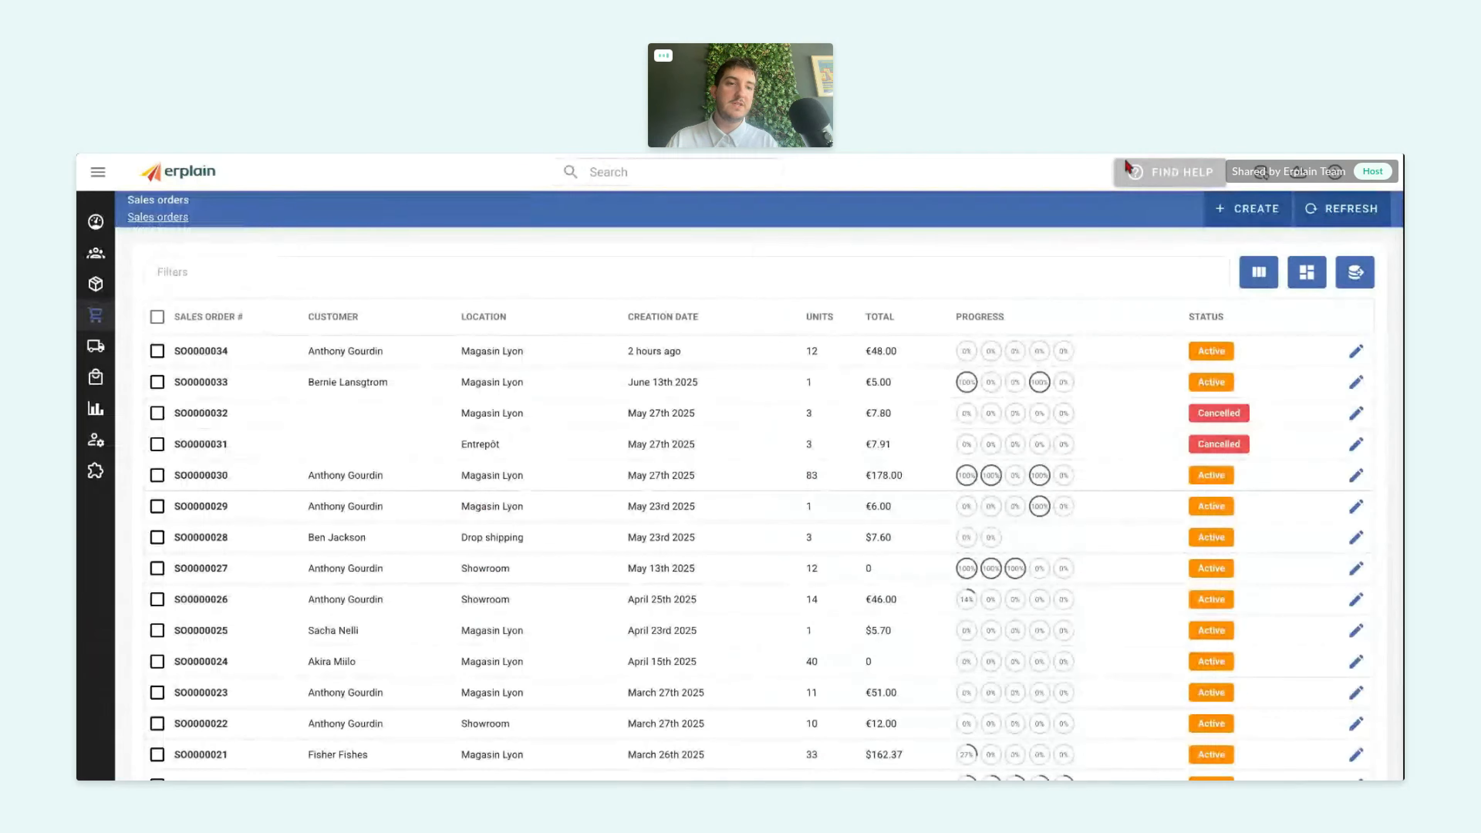
{"action": "left_click", "coordinate": [1245, 223]}
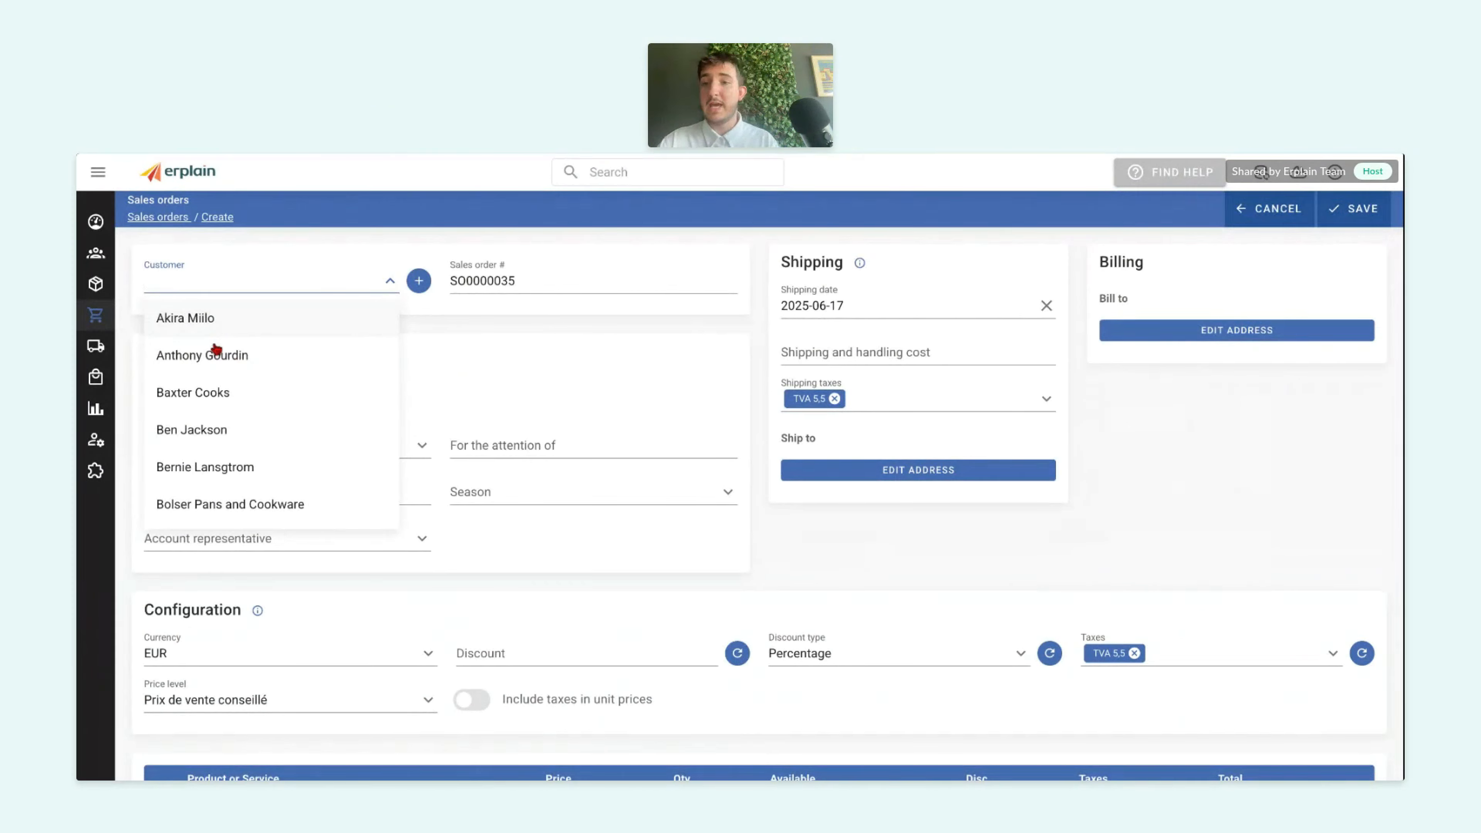
{"action": "left_click", "coordinate": [217, 353]}
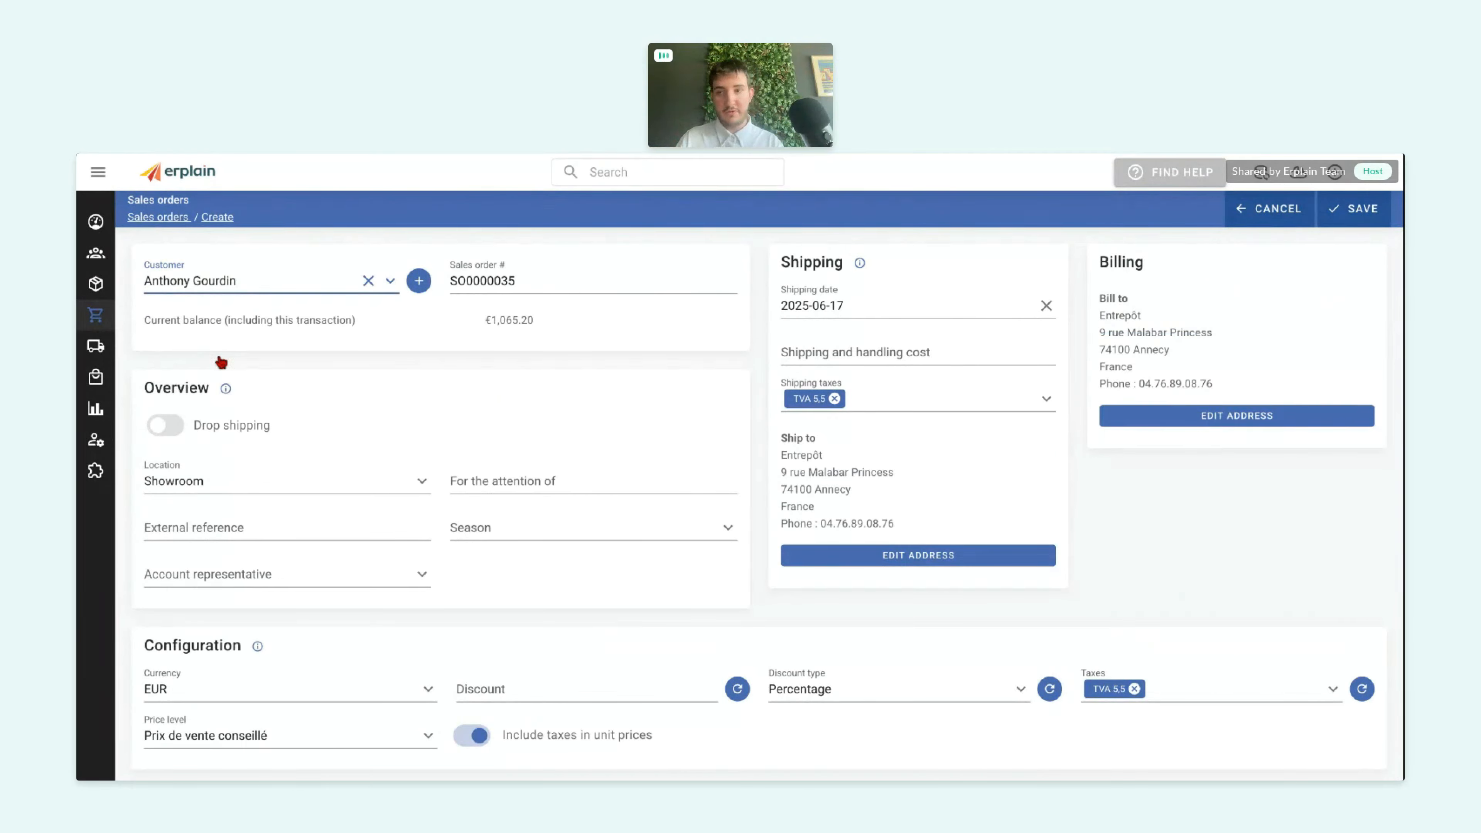
- Add Apple Juice to the sales order through the multiple-product selection
{"action": "scroll", "coordinate": [771, 447], "scroll_direction": "down", "scroll_amount": 7}
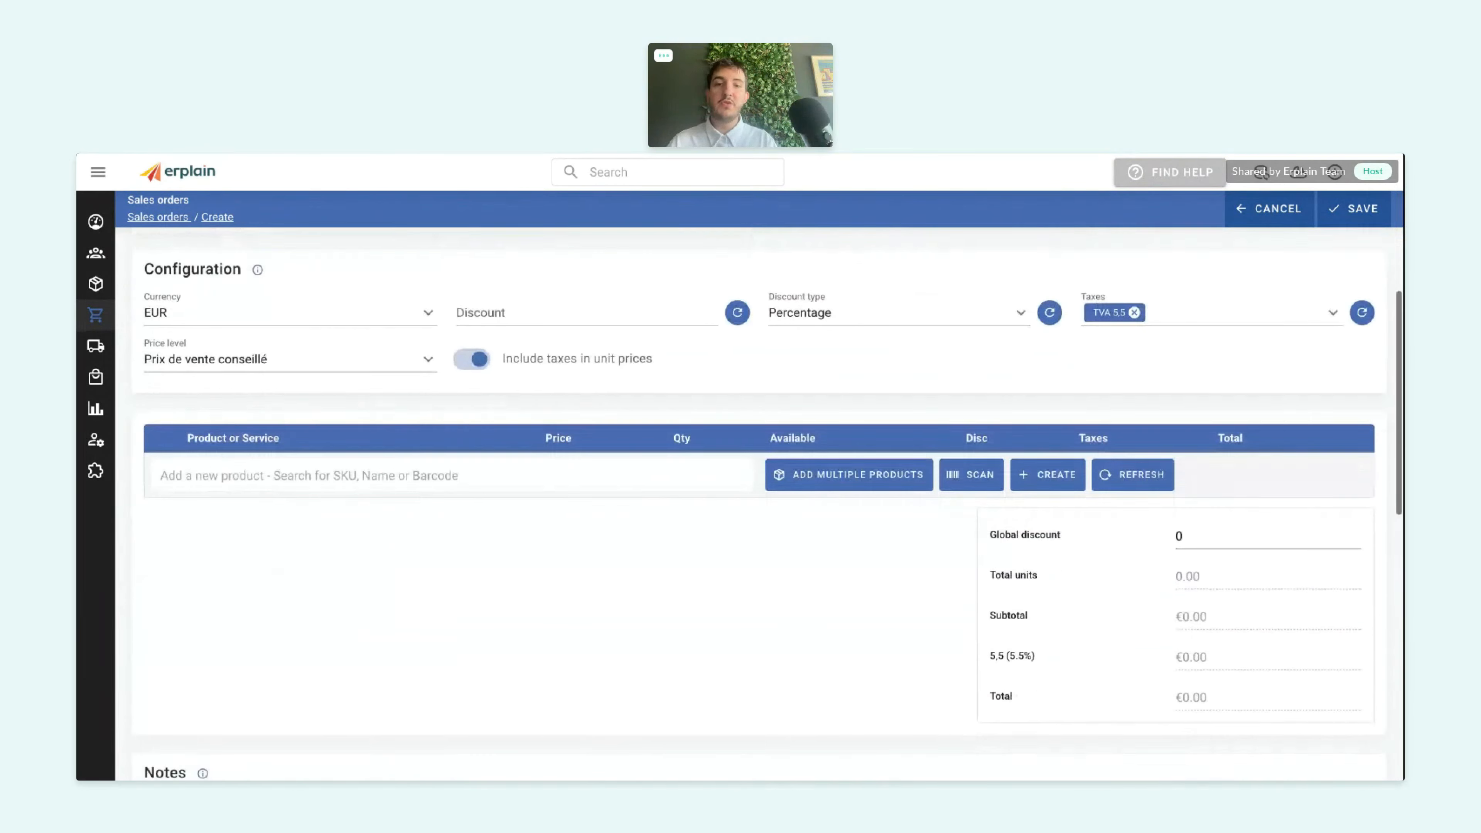
{"action": "left_click", "coordinate": [772, 445]}
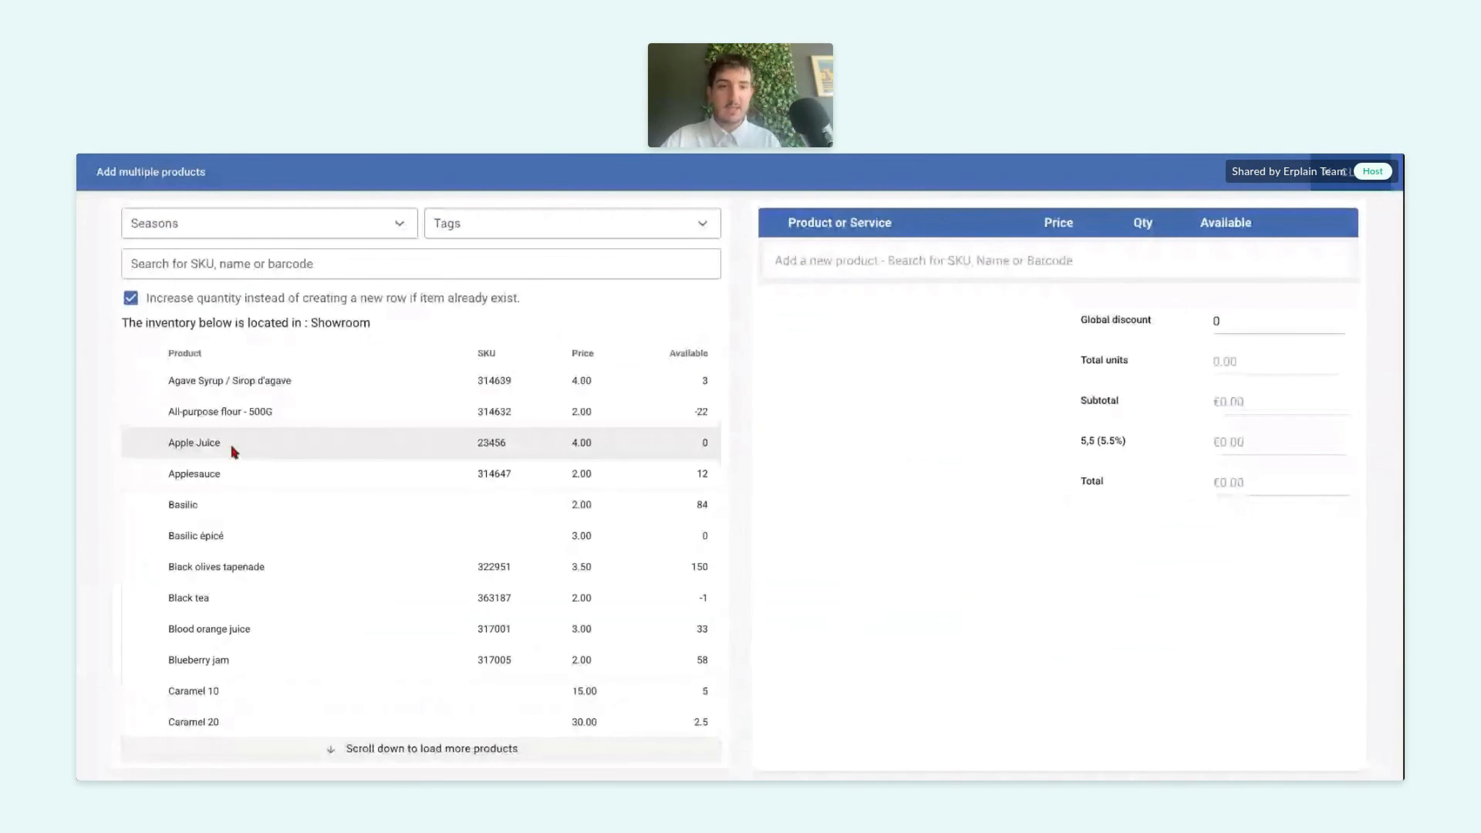
{"action": "left_click", "coordinate": [231, 444]}
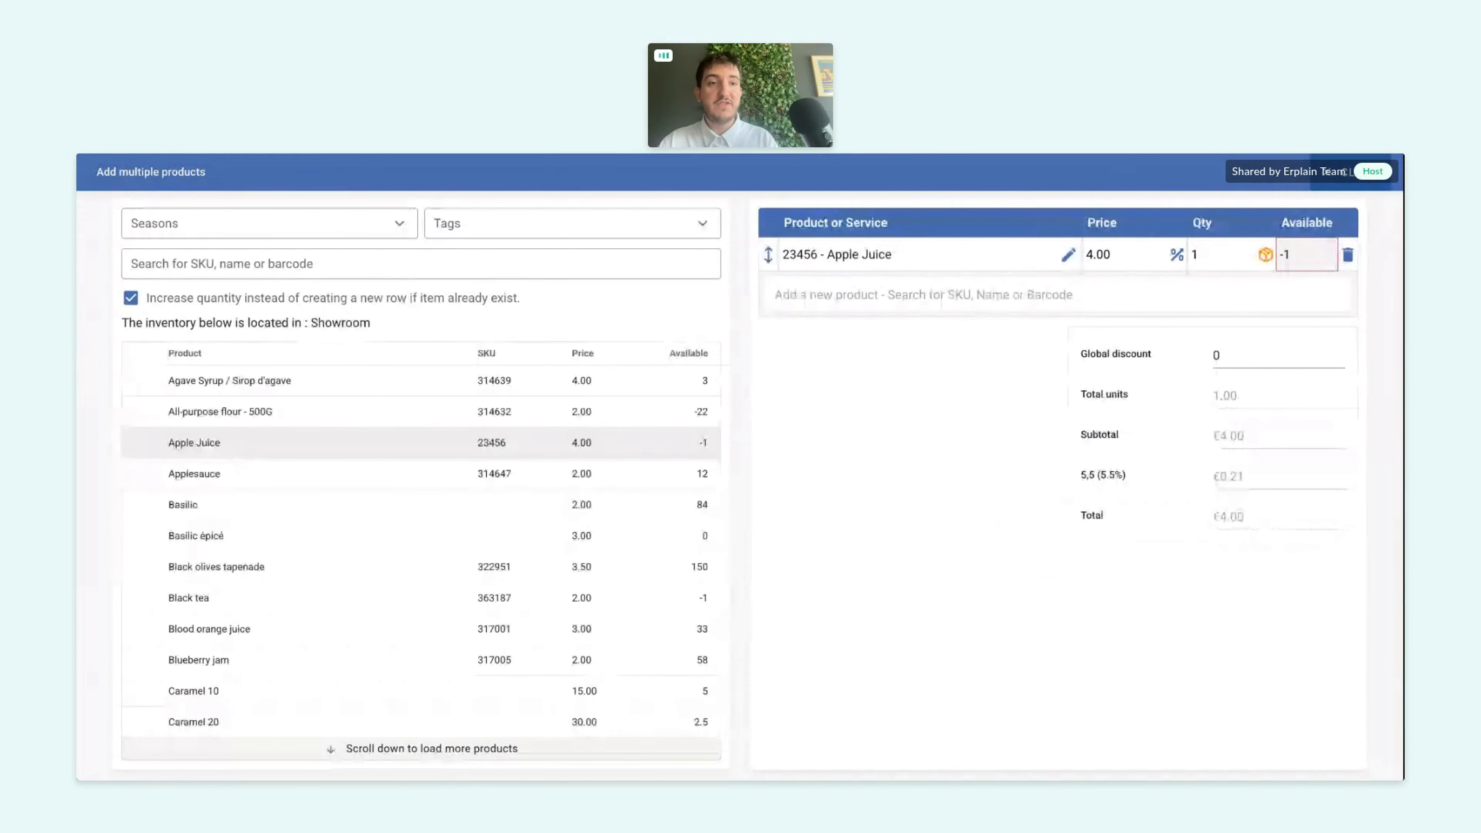
{"action": "left_click", "coordinate": [1369, 179]}
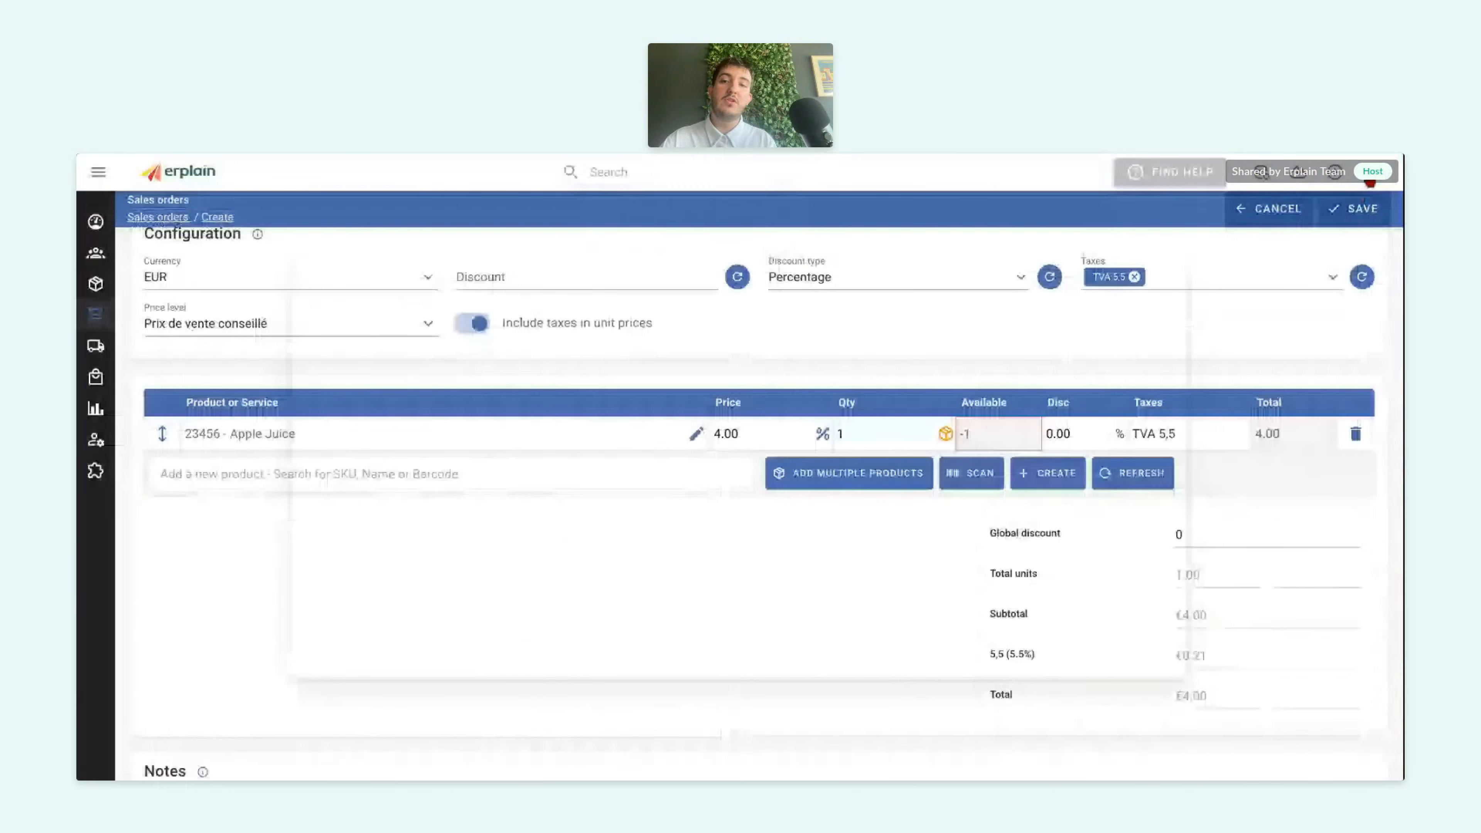
- Change the sales order's location to Magasin Lyon
{"action": "scroll", "coordinate": [350, 385], "scroll_direction": "up", "scroll_amount": 3}
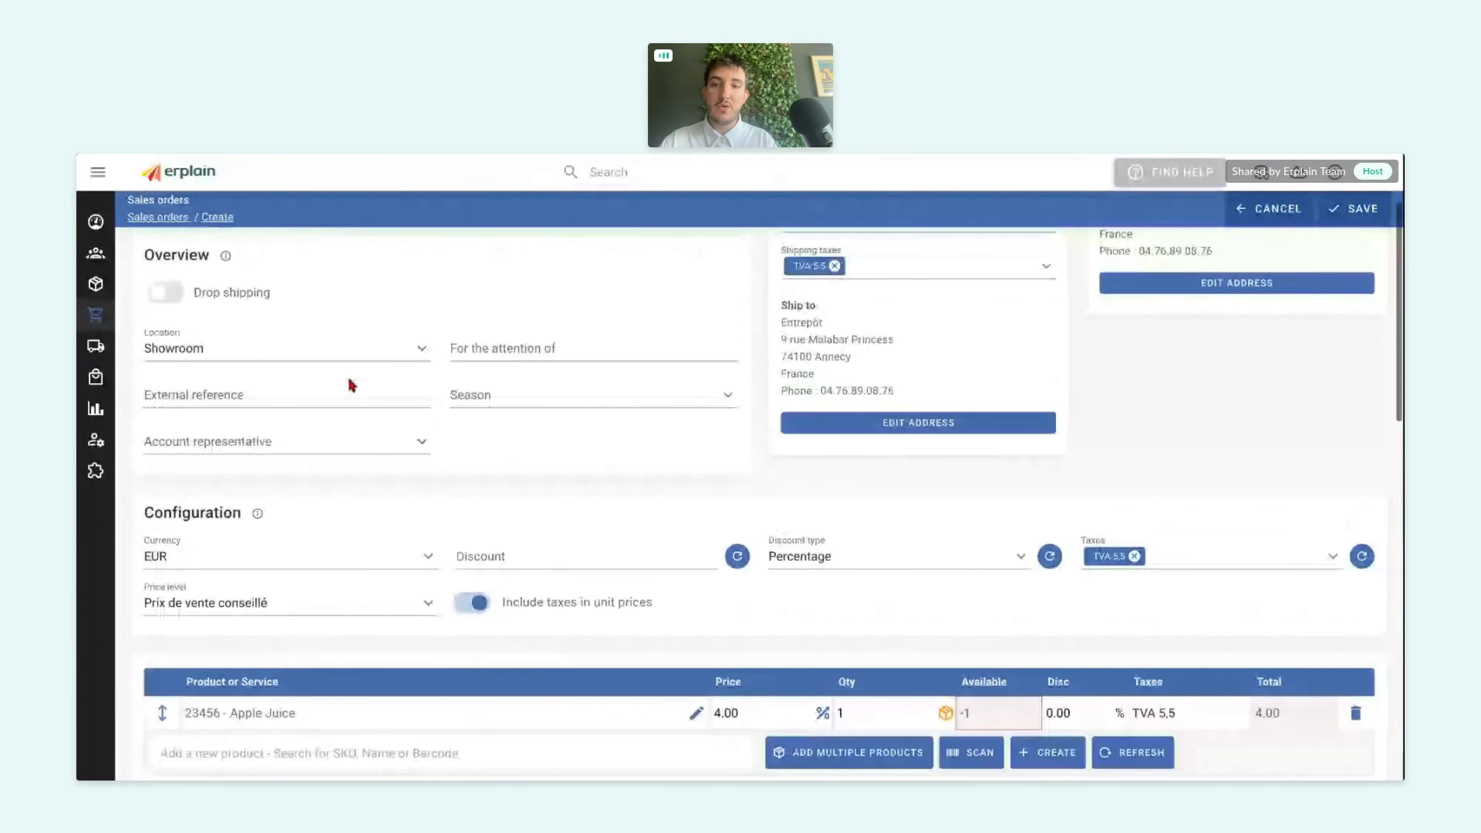
{"action": "left_click", "coordinate": [397, 350]}
{"action": "left_click", "coordinate": [350, 423]}
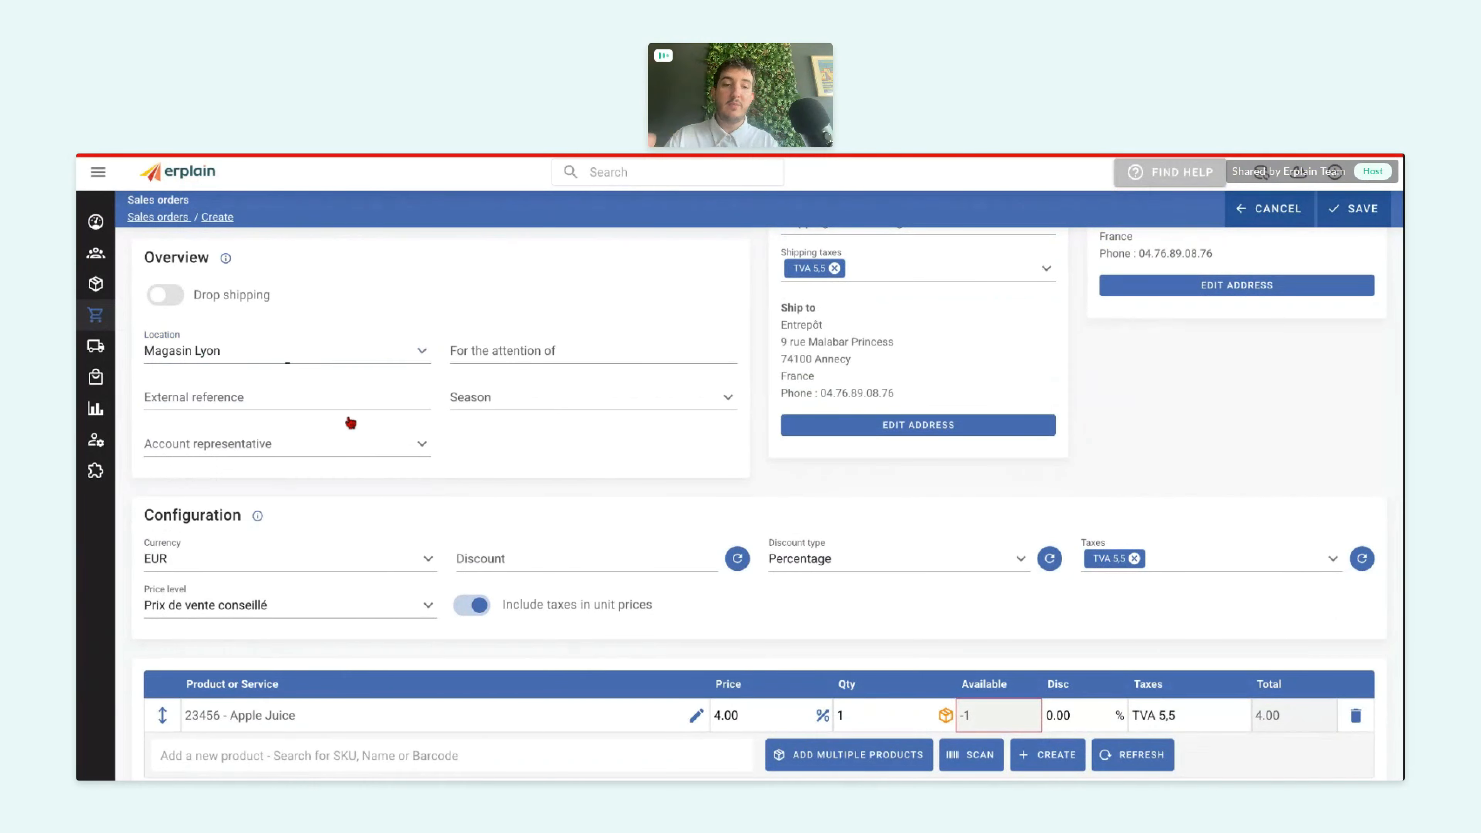
{"action": "scroll", "coordinate": [348, 420], "scroll_direction": "down", "scroll_amount": 3}
{"action": "scroll", "coordinate": [347, 420], "scroll_direction": "up", "scroll_amount": 2}
{"action": "scroll", "coordinate": [240, 335], "scroll_direction": "up", "scroll_amount": 2}
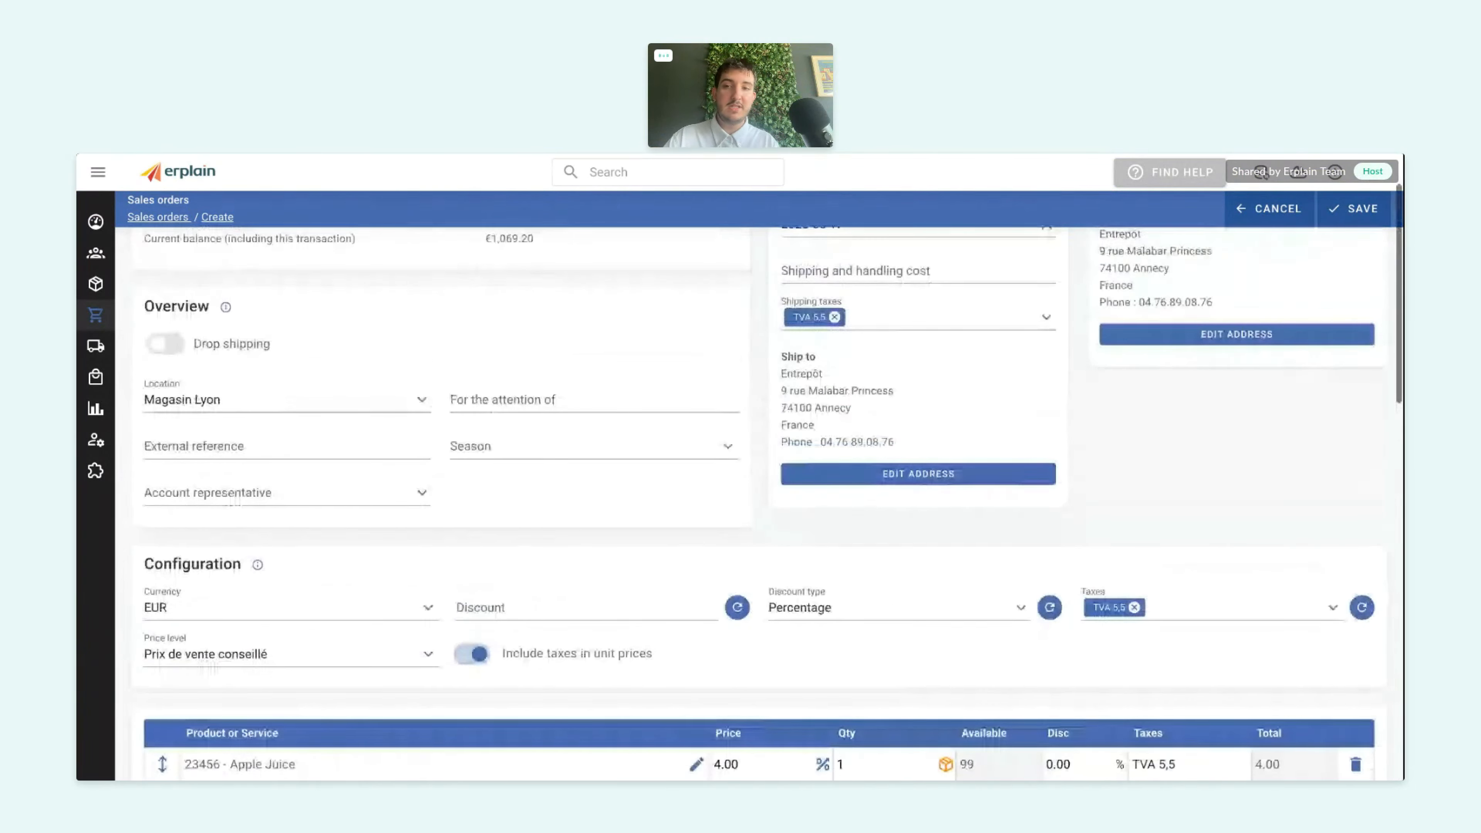
- Set the Apple Juice line's quantity to 20
{"action": "scroll", "coordinate": [239, 332], "scroll_direction": "down", "scroll_amount": 5}
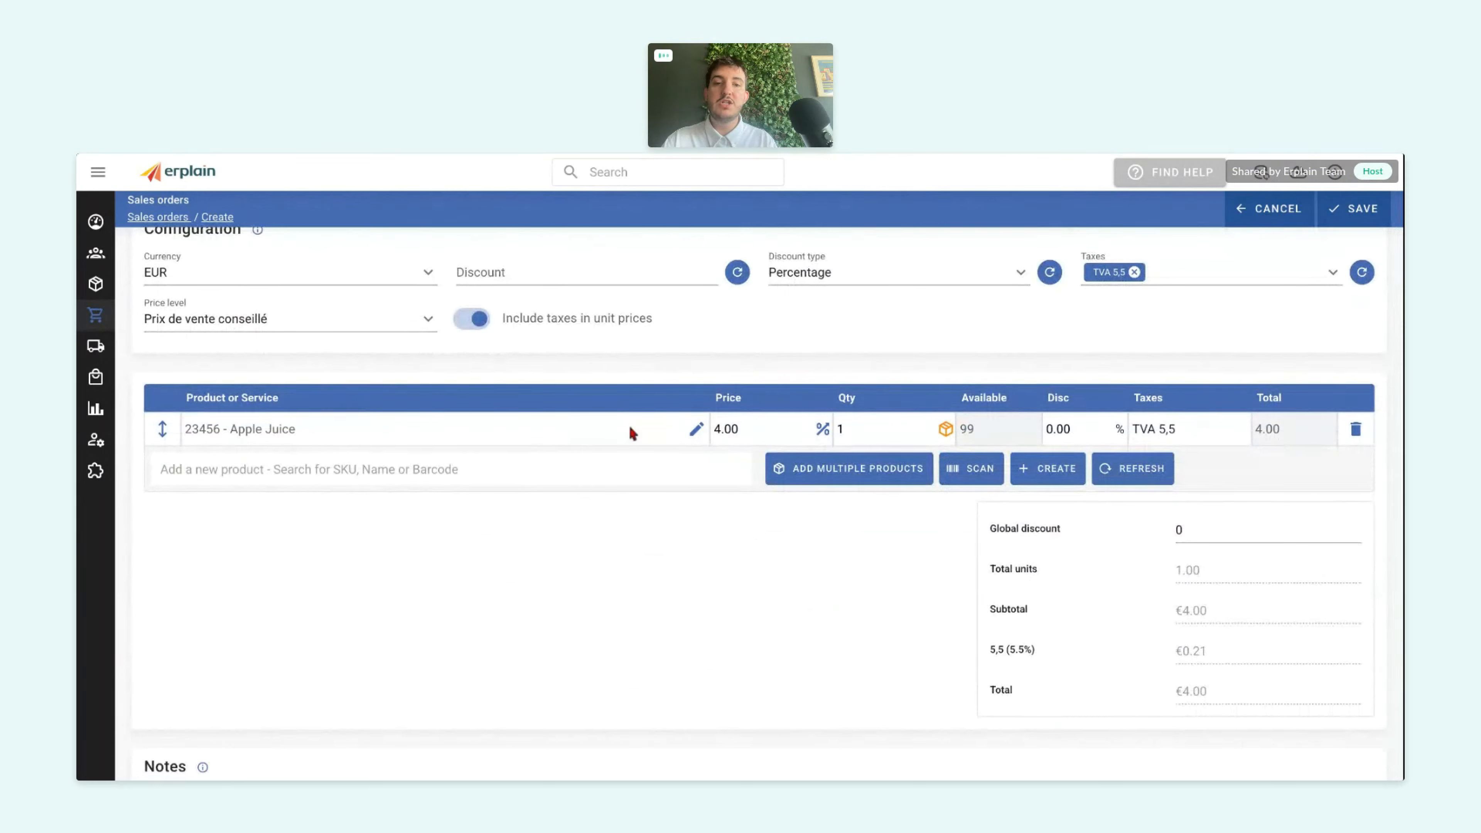
{"action": "left_click", "coordinate": [890, 426]}
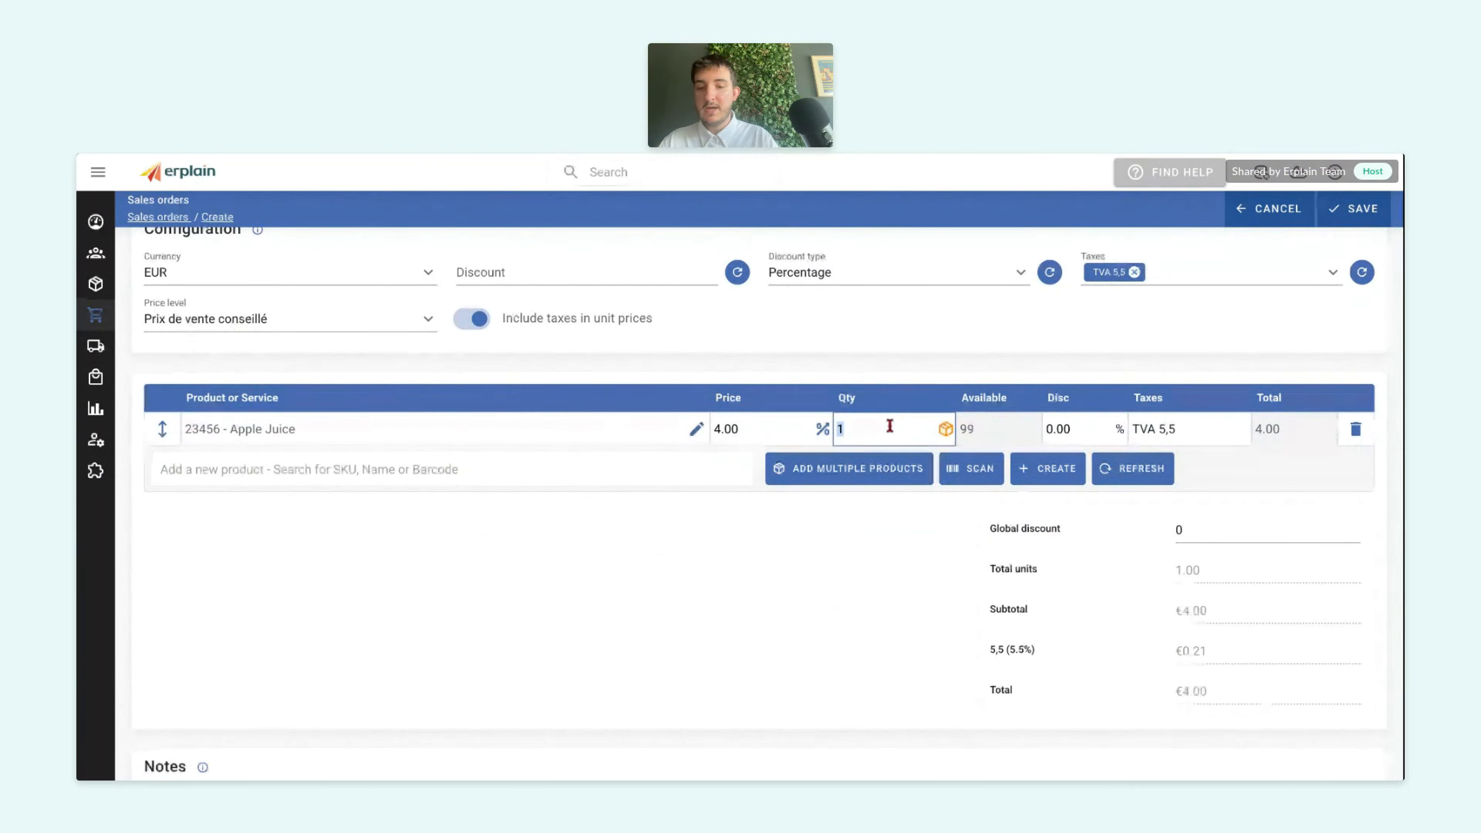
{"action": "type", "text": "20"}
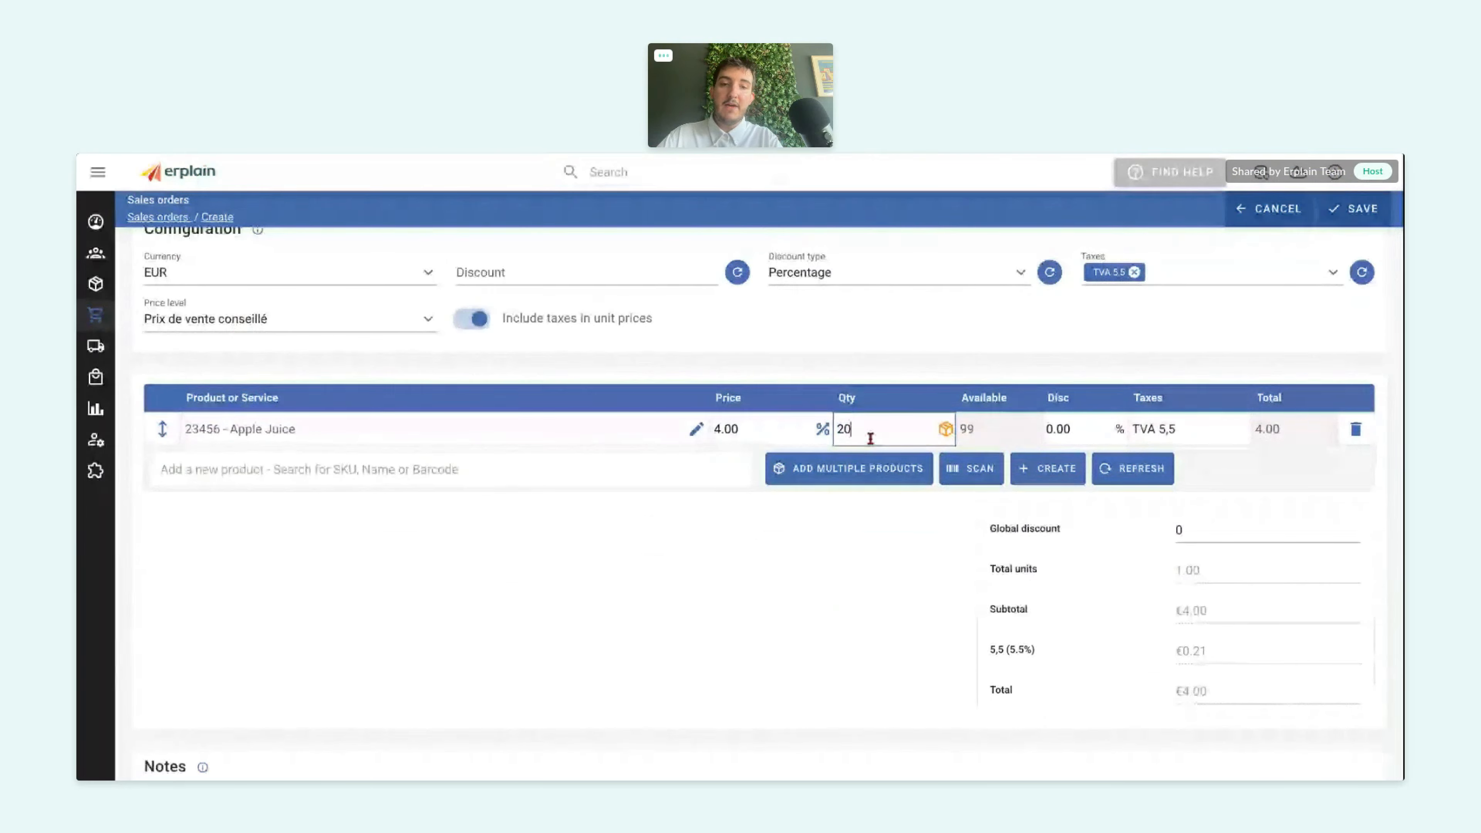
{"action": "left_click", "coordinate": [855, 564]}
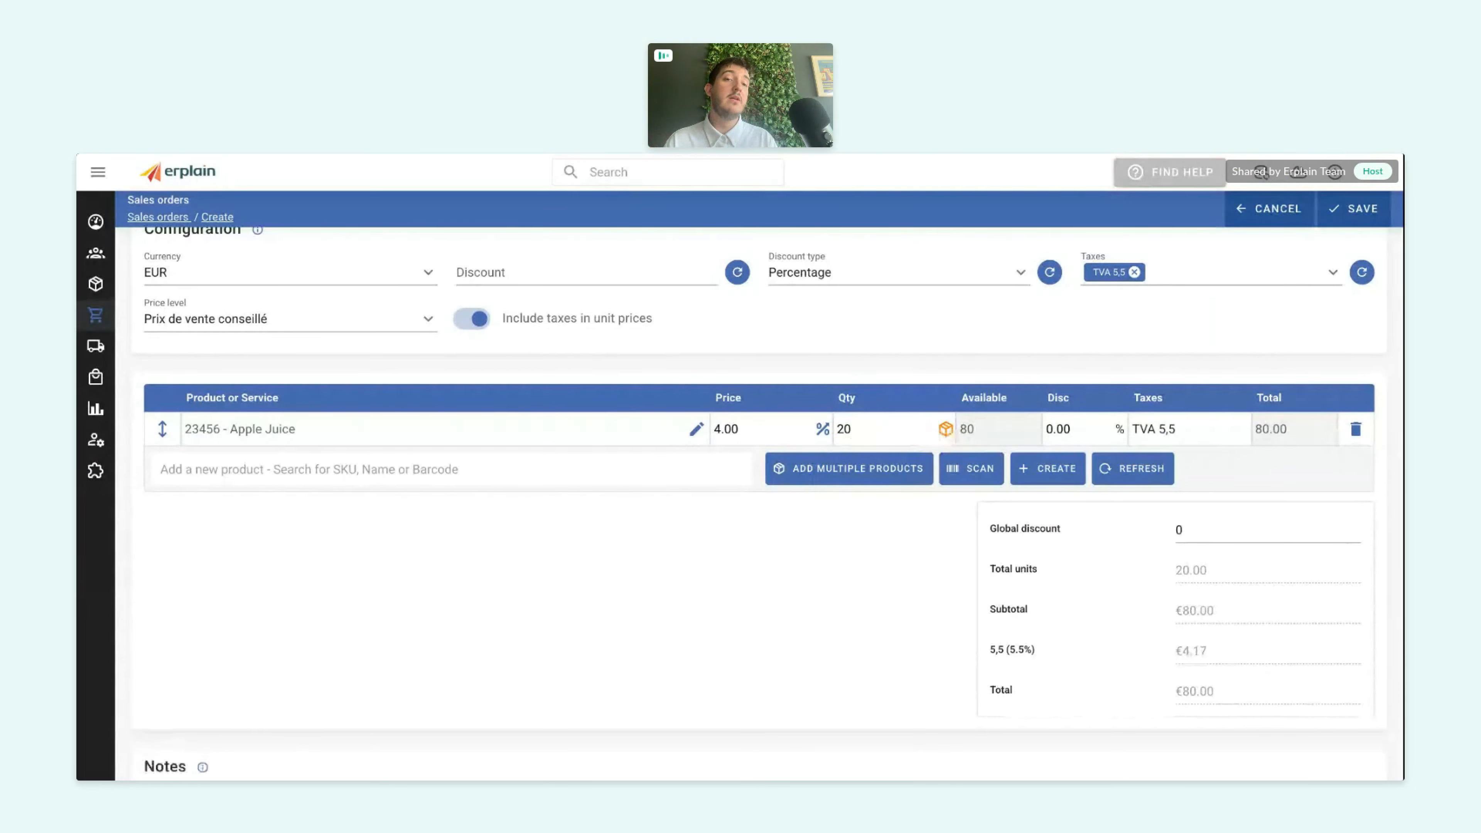
- Allocate the 20 Apple Juice units to batch Juice1 and save the batch selection
{"action": "left_click", "coordinate": [946, 429]}
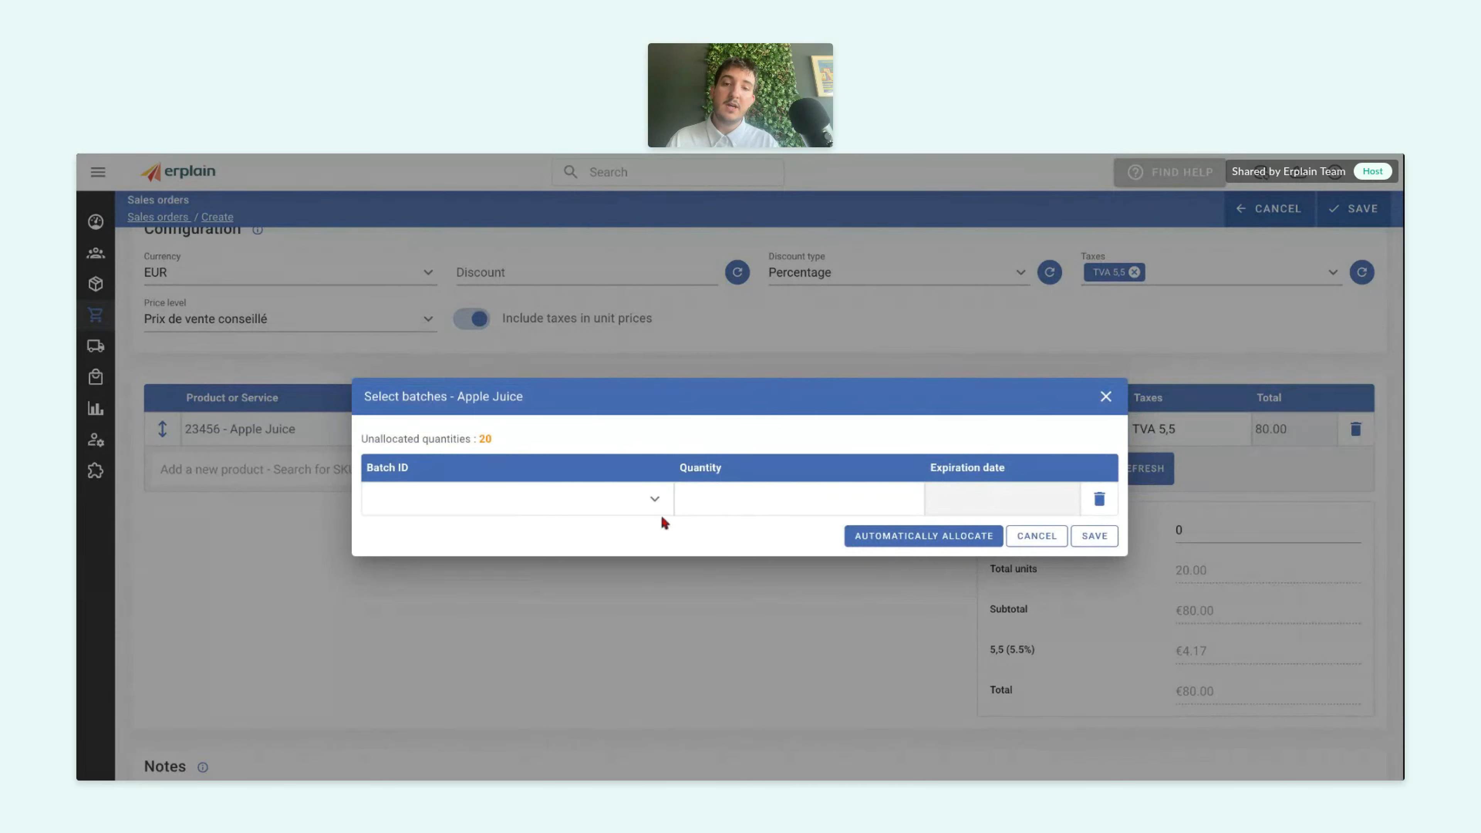
{"action": "left_click", "coordinate": [656, 501]}
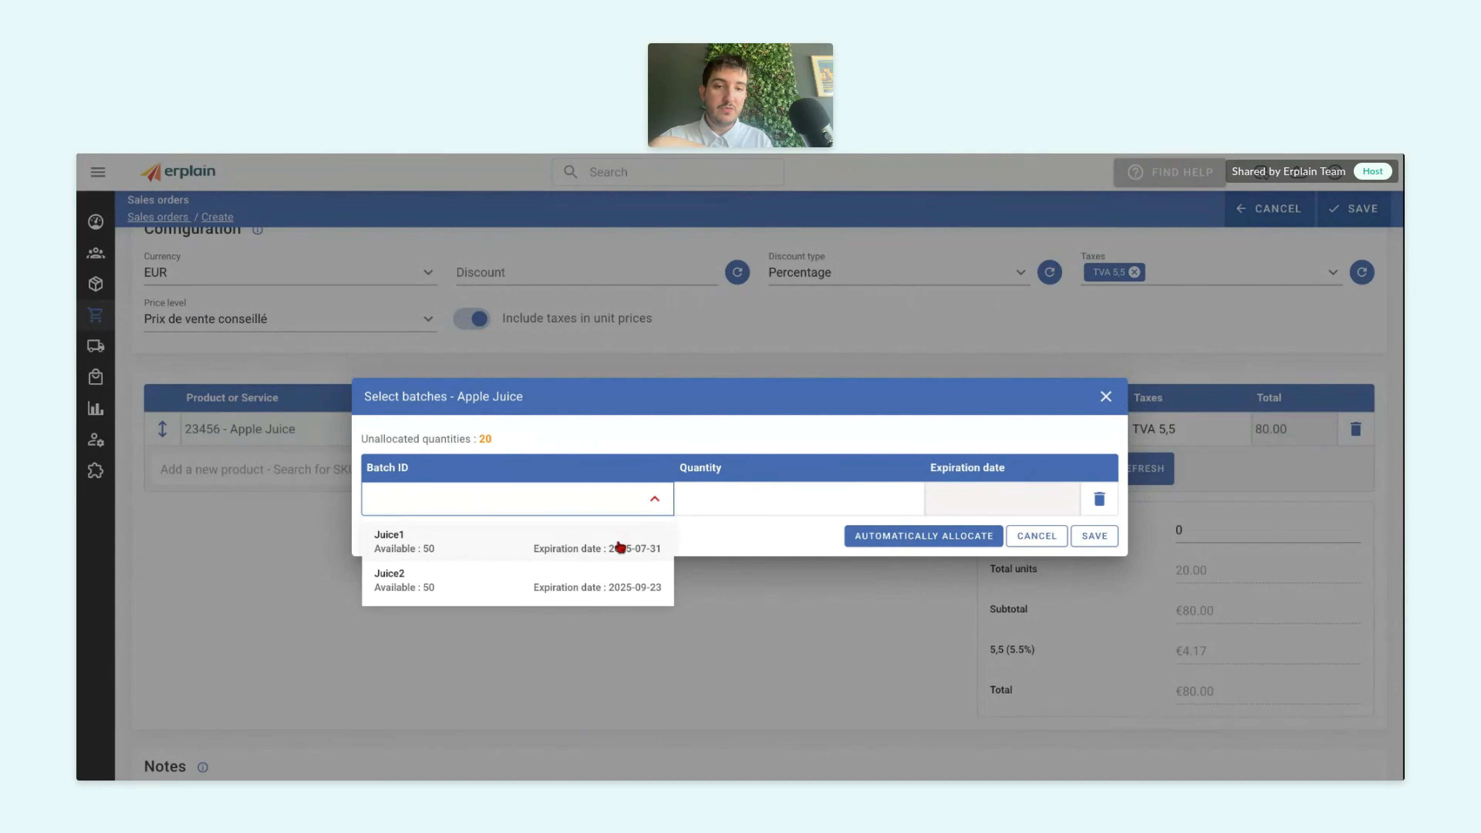
{"action": "left_click", "coordinate": [746, 549]}
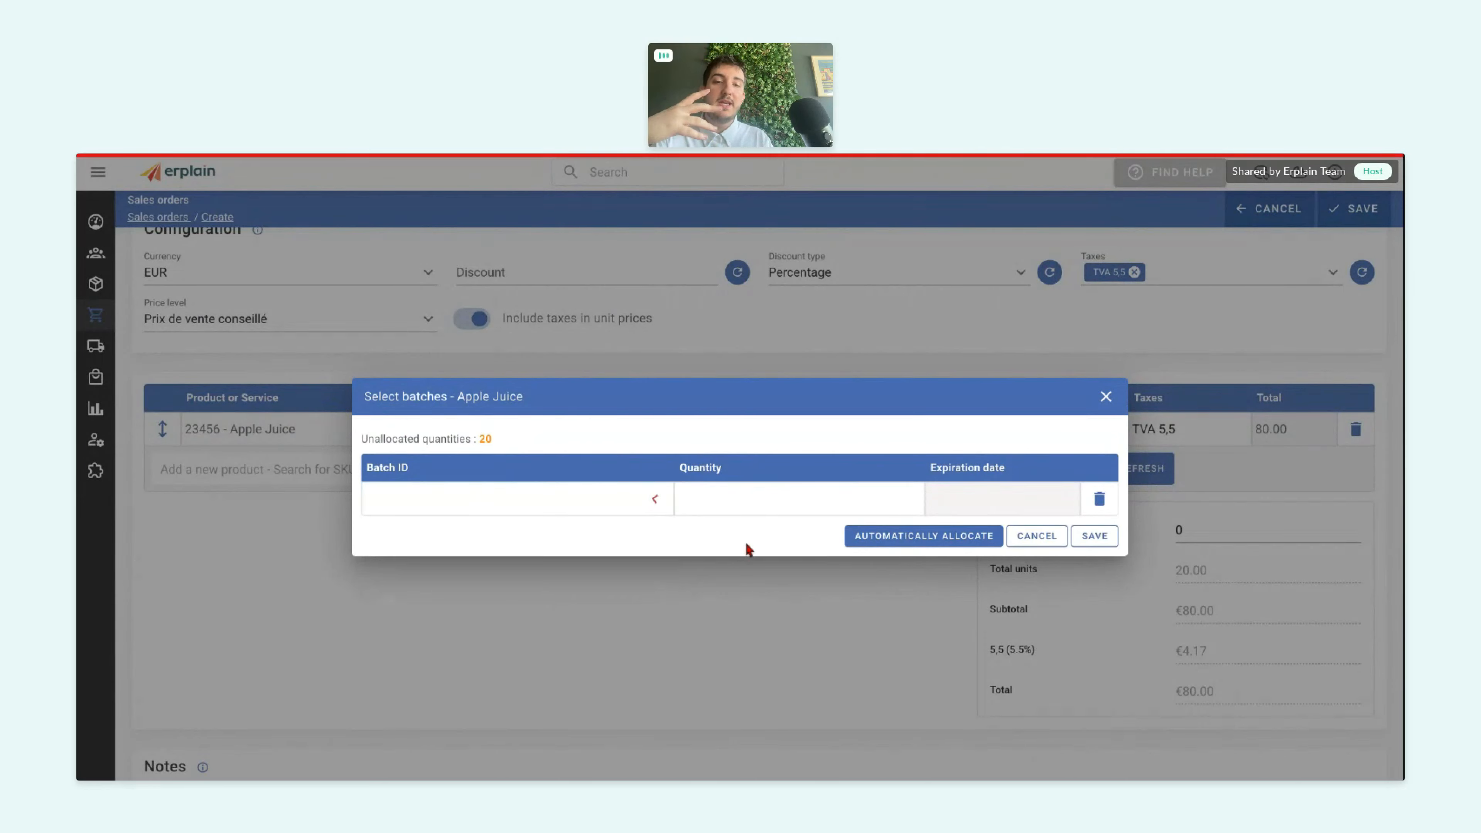
{"action": "left_click", "coordinate": [647, 509]}
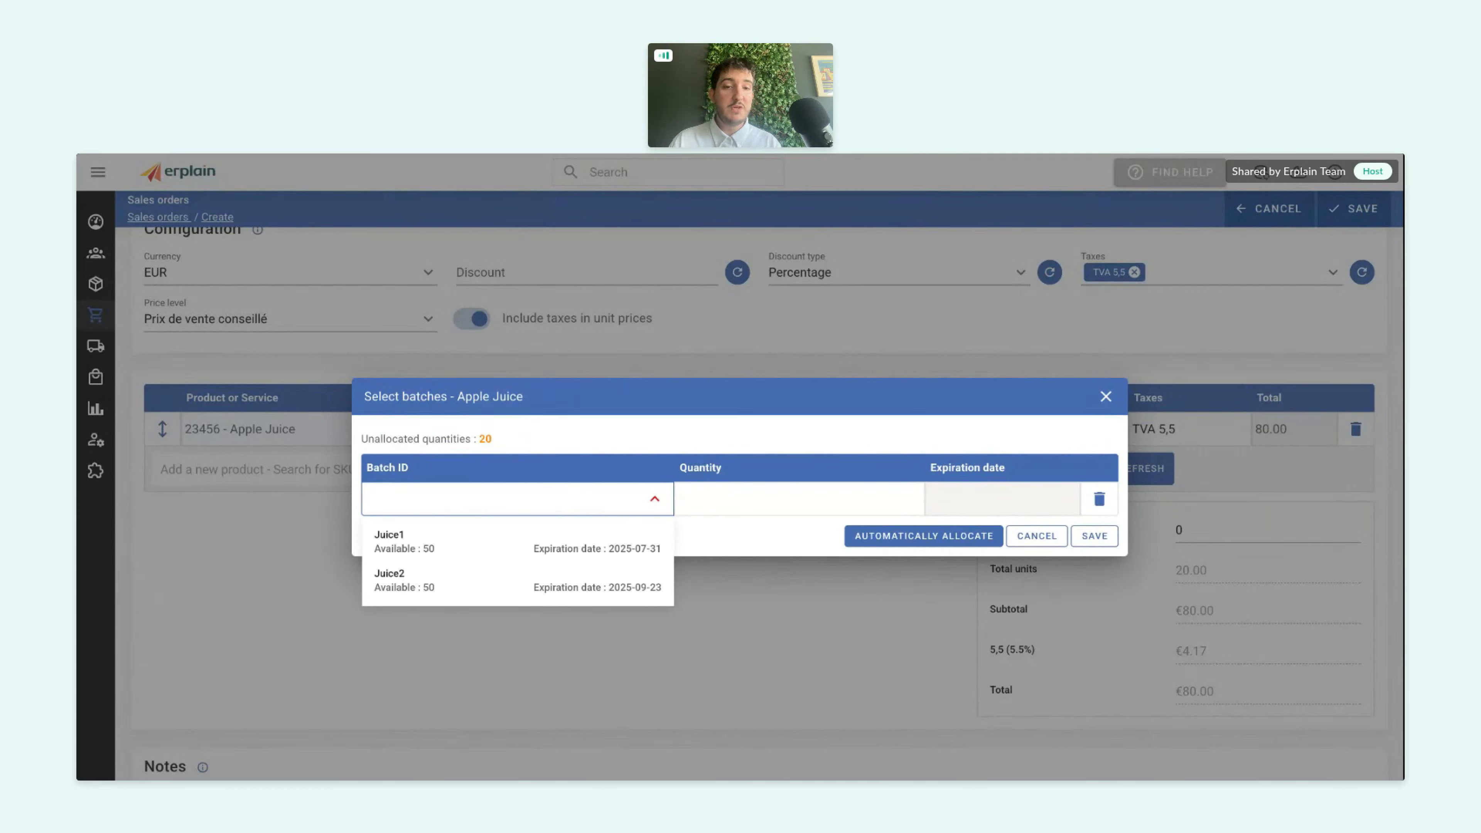
{"action": "left_click", "coordinate": [630, 536]}
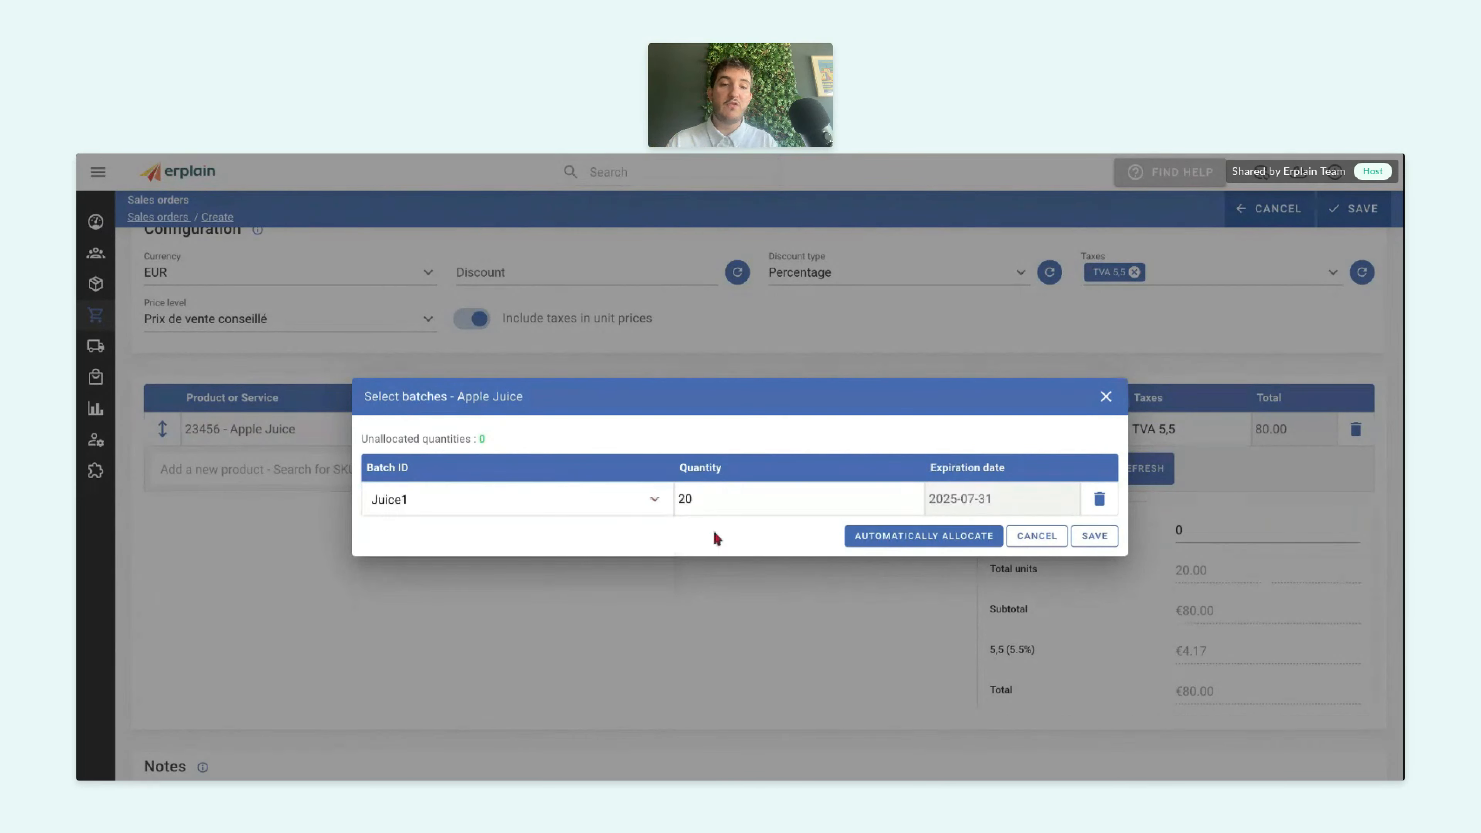
{"action": "left_click", "coordinate": [1096, 545]}
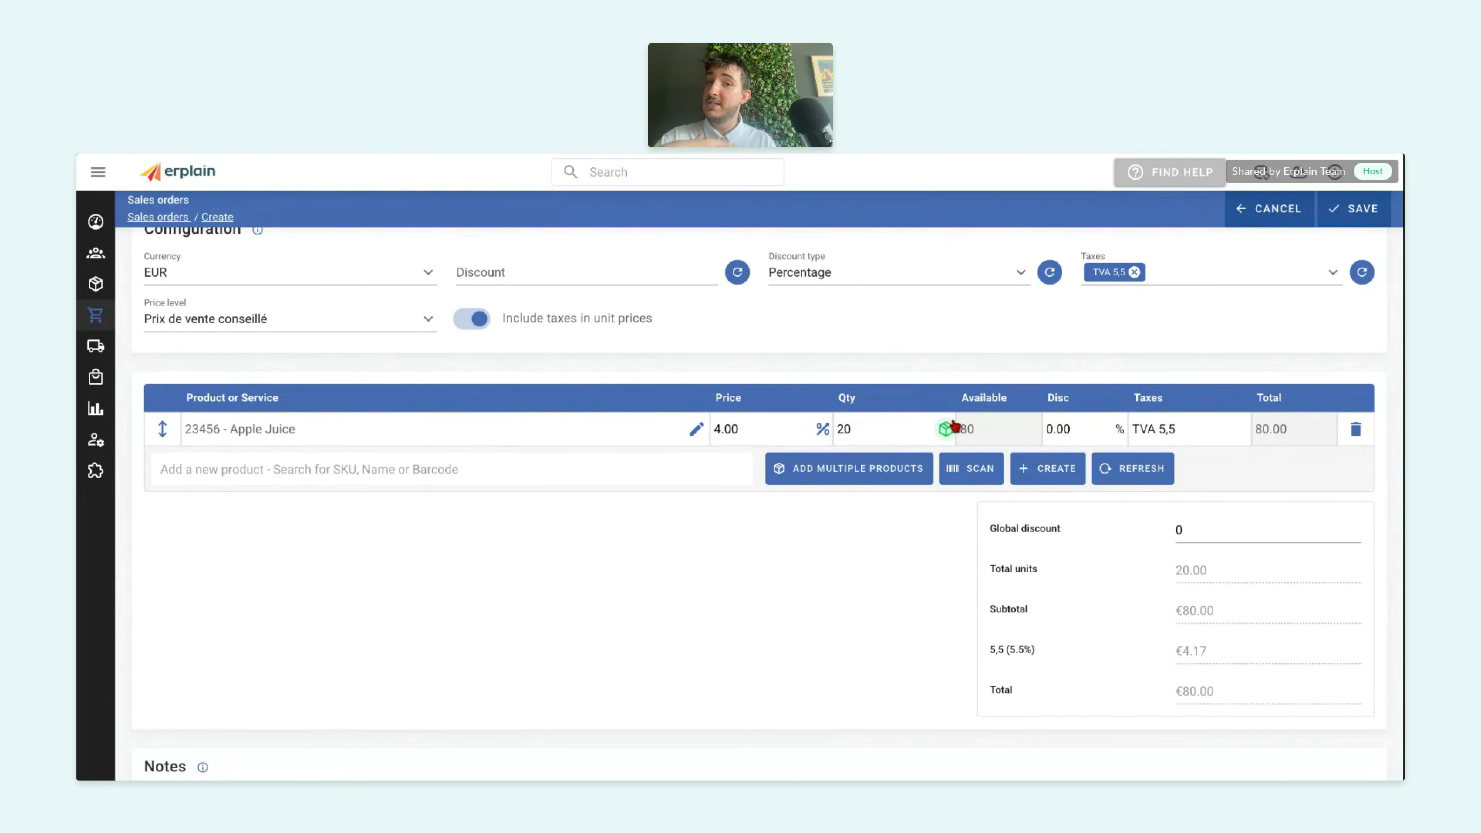
- Save the sales order and look over its summary page
{"action": "left_click", "coordinate": [1345, 217]}
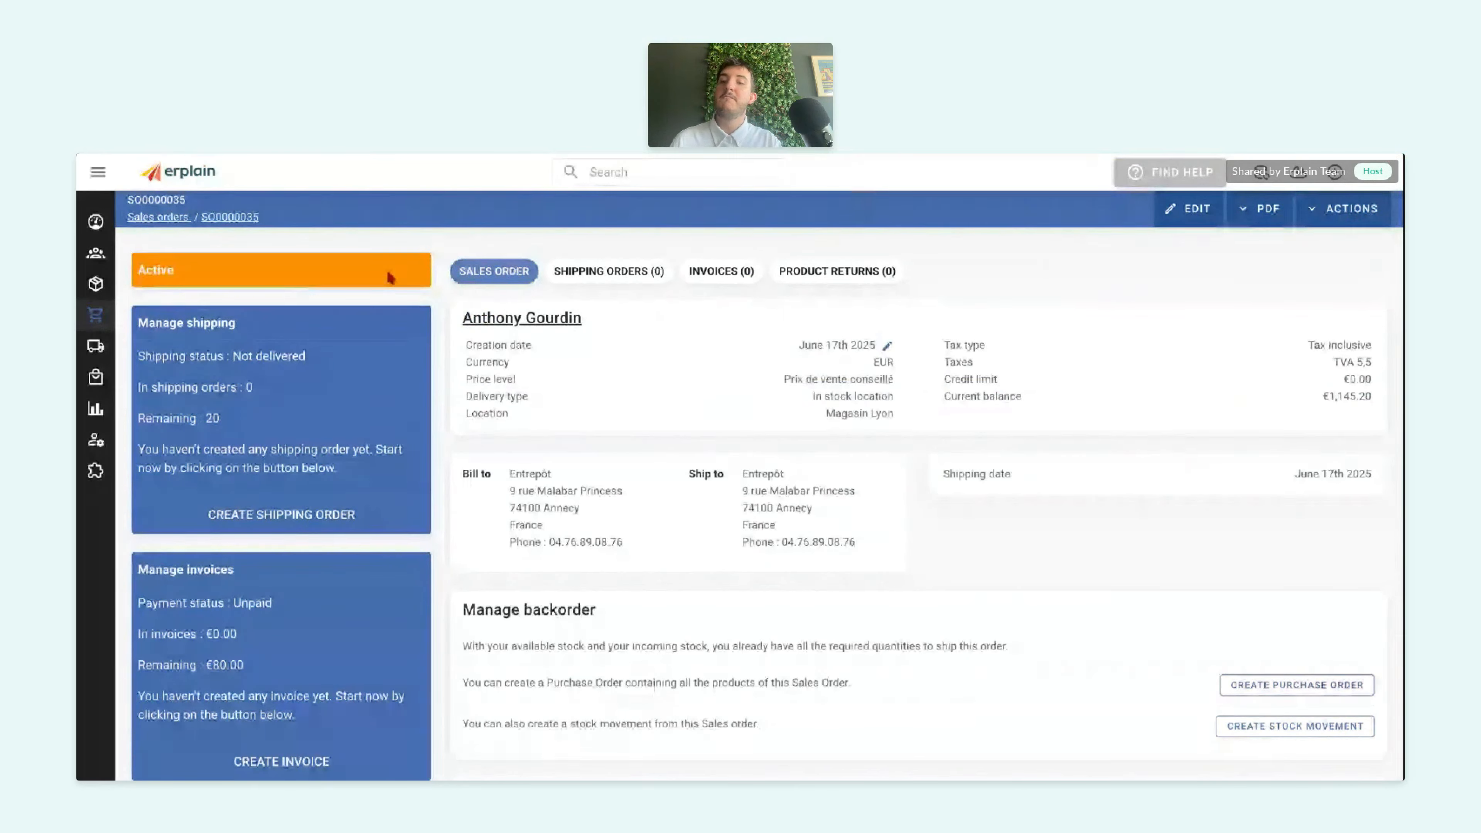
{"action": "scroll", "coordinate": [382, 409], "scroll_direction": "down", "scroll_amount": 2}
{"action": "scroll", "coordinate": [382, 411], "scroll_direction": "up", "scroll_amount": 2}
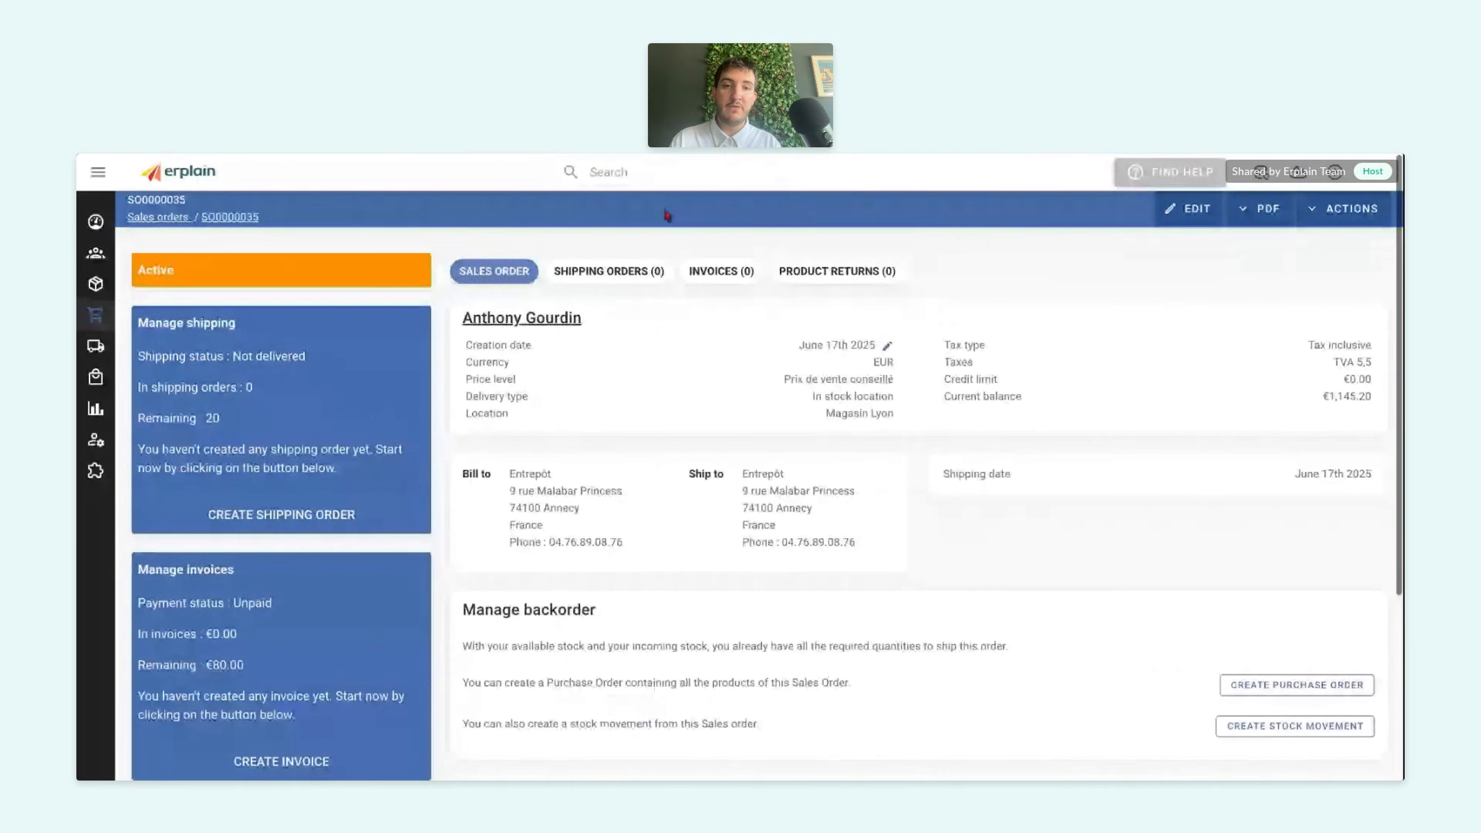
- Create and save a shipping order for the sales order's 20 Apple Juice units, and return to the source sales order
{"action": "scroll", "coordinate": [594, 367], "scroll_direction": "down", "scroll_amount": 2}
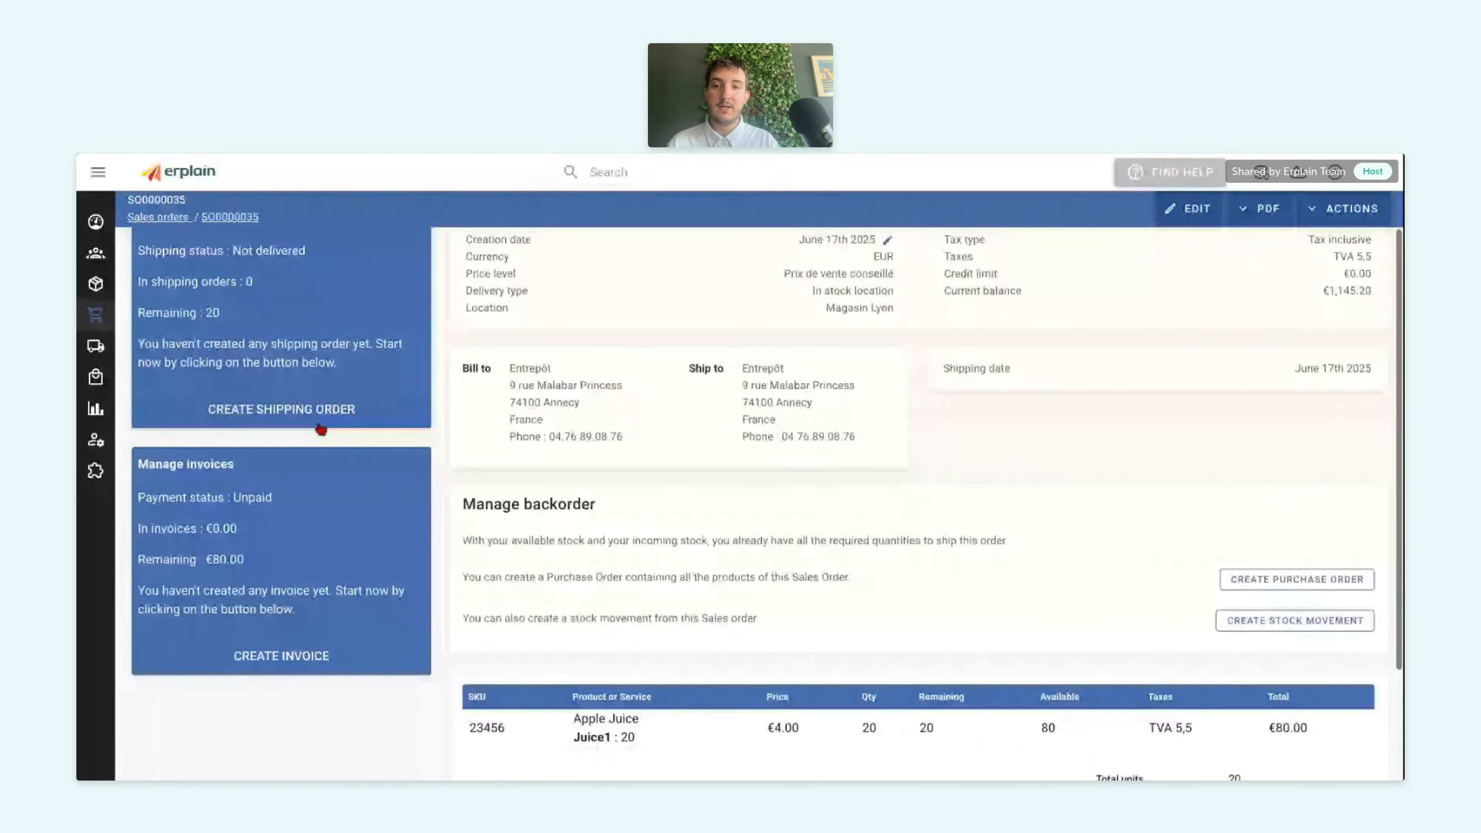
{"action": "left_click", "coordinate": [320, 425]}
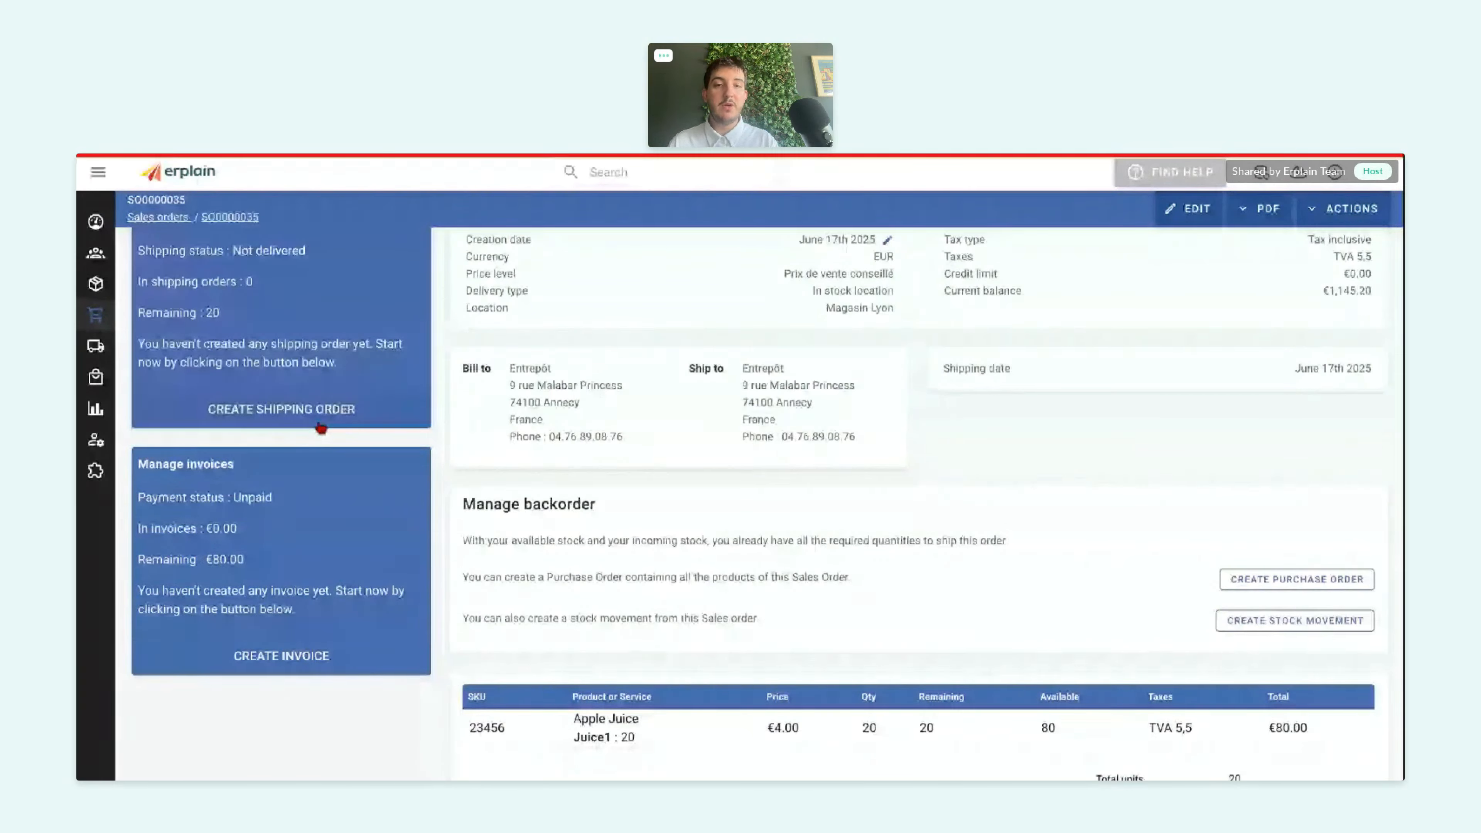
{"action": "scroll", "coordinate": [1240, 697], "scroll_direction": "down", "scroll_amount": 1}
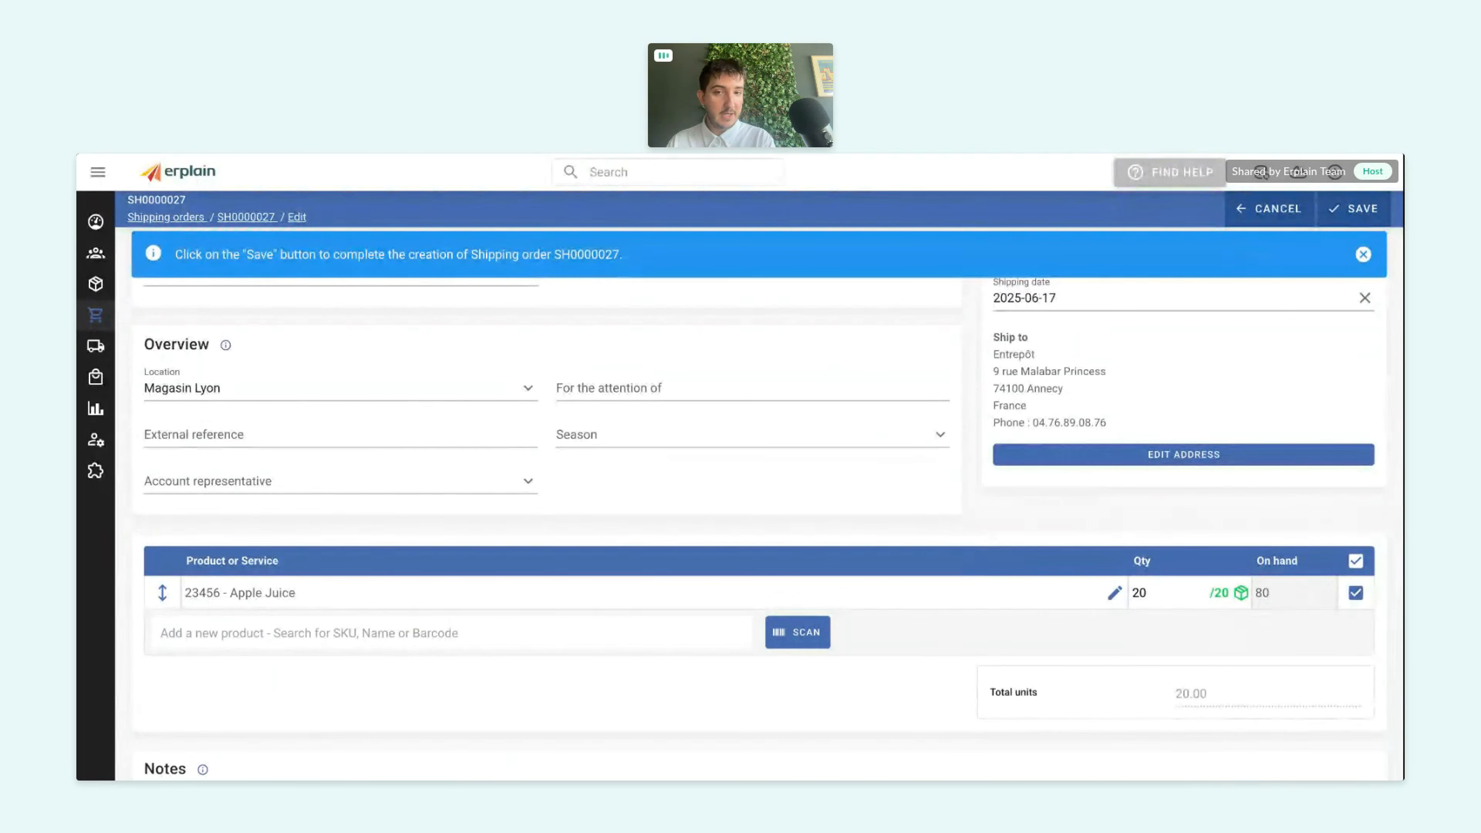
{"action": "left_click", "coordinate": [1356, 209]}
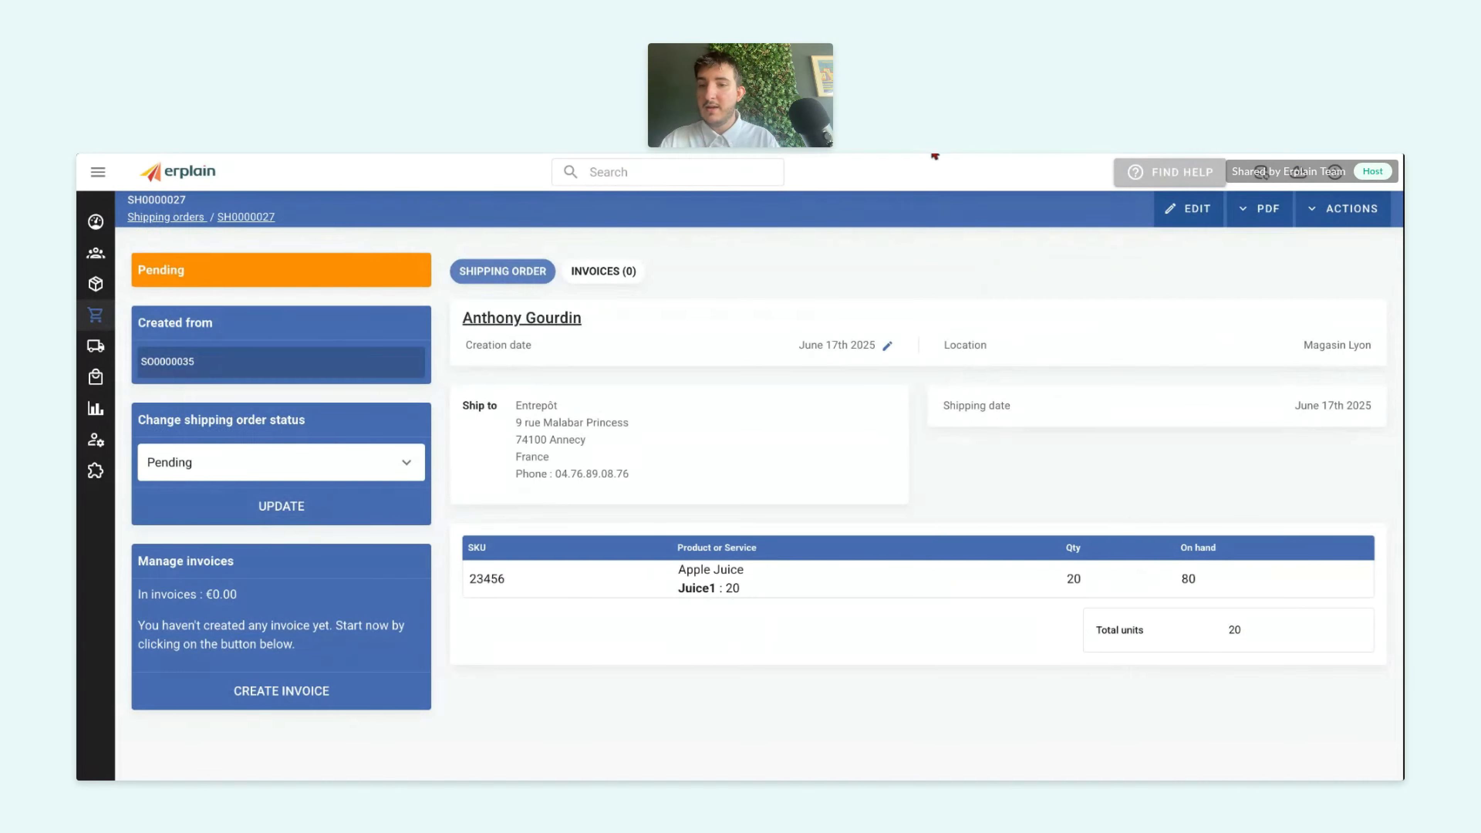
{"action": "left_click", "coordinate": [211, 366]}
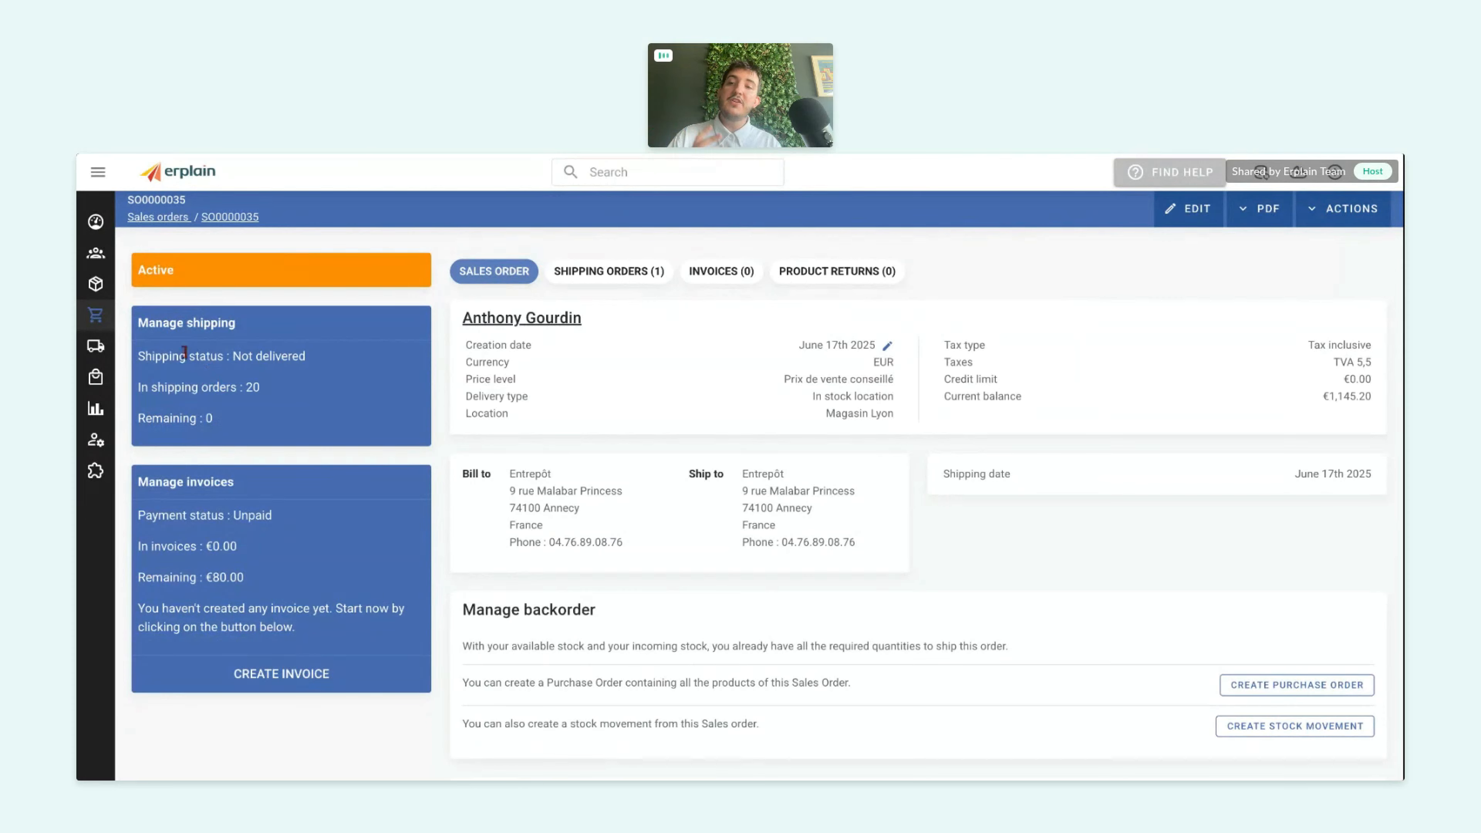
- Start a new purchase order with Bessie's Bakery as the supplier
{"action": "left_click", "coordinate": [133, 320]}
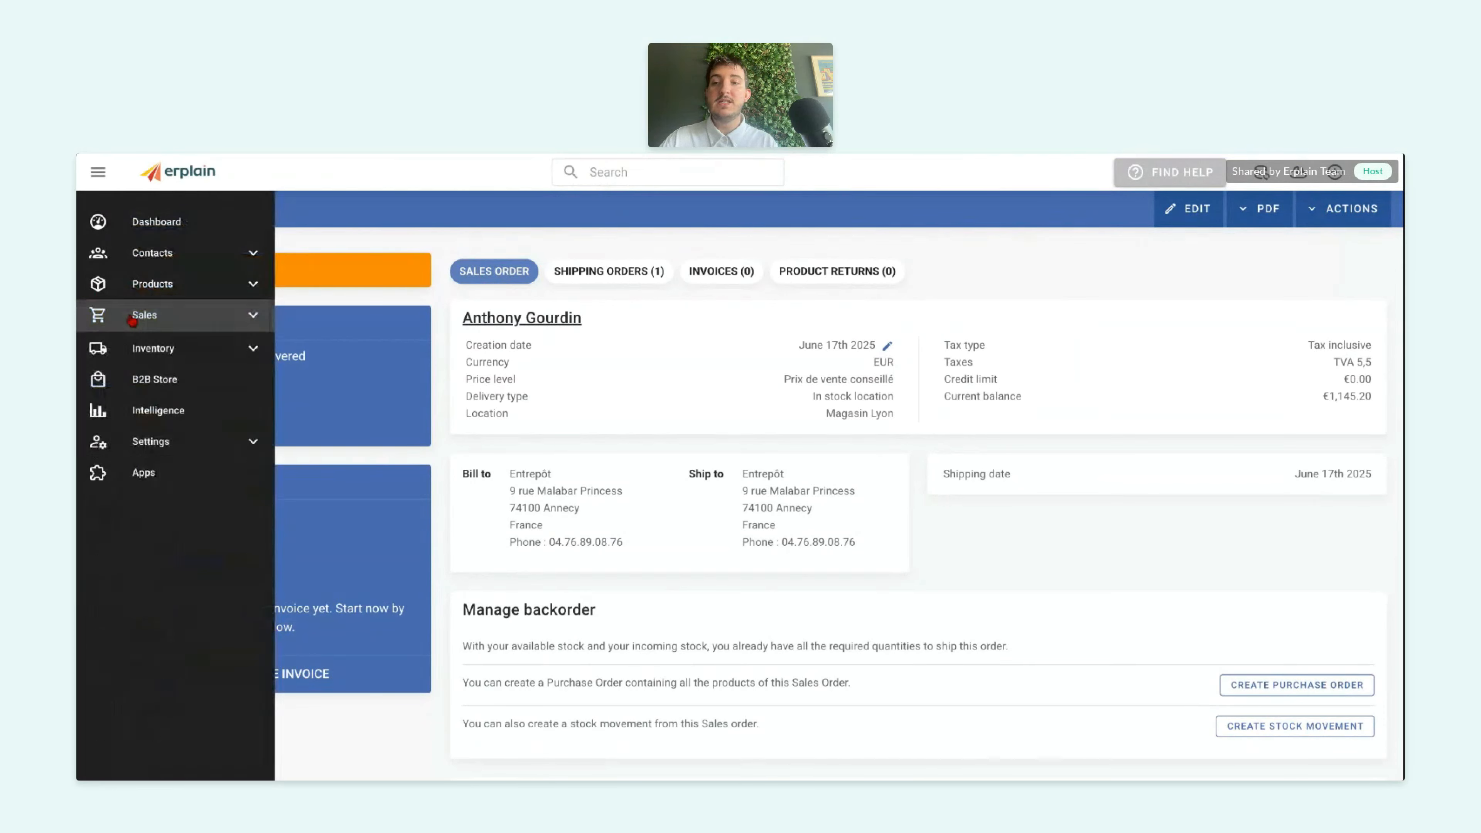
{"action": "left_click", "coordinate": [143, 347]}
{"action": "left_click", "coordinate": [134, 421]}
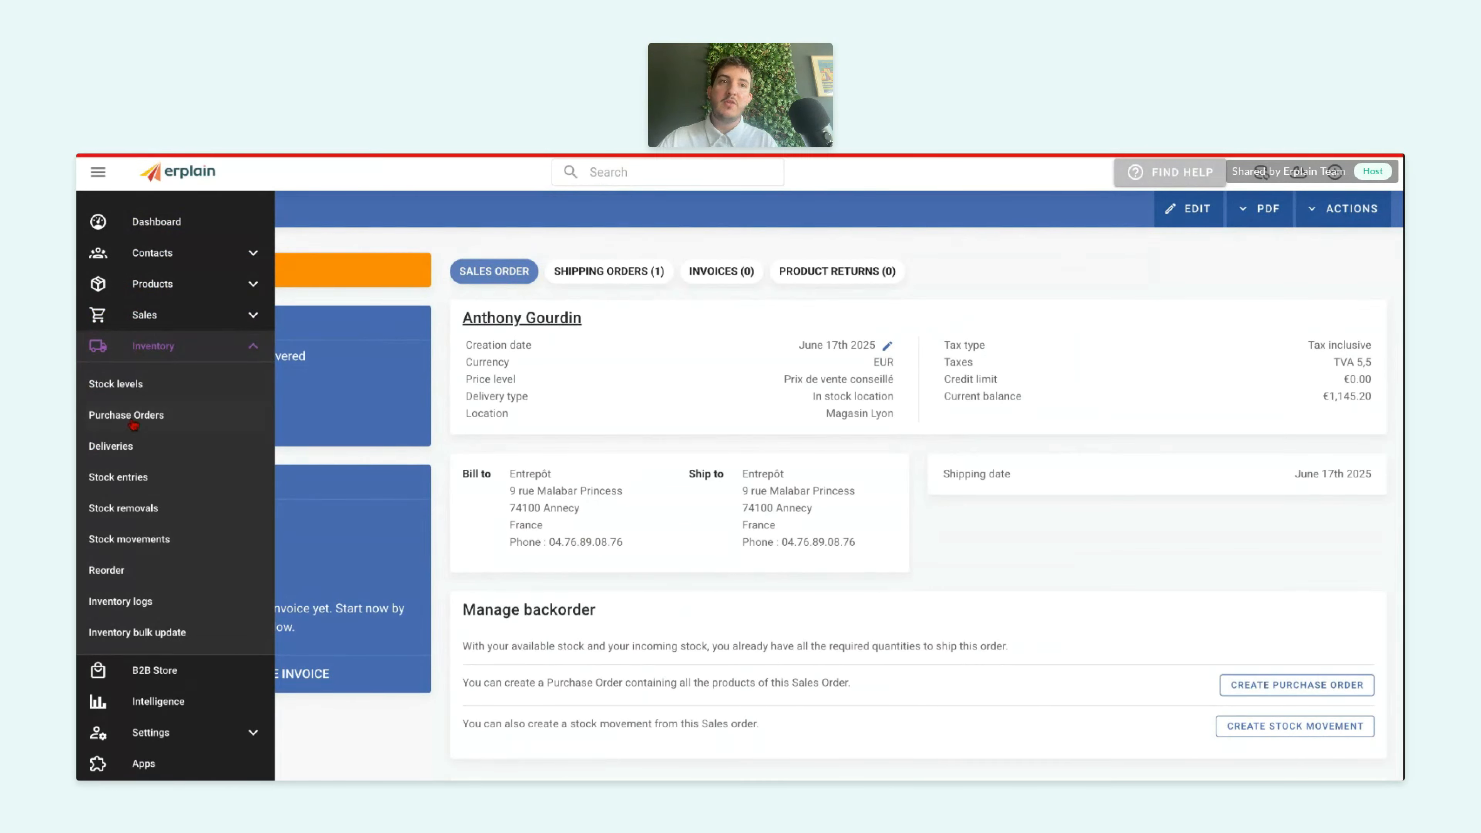
{"action": "left_click", "coordinate": [1261, 208]}
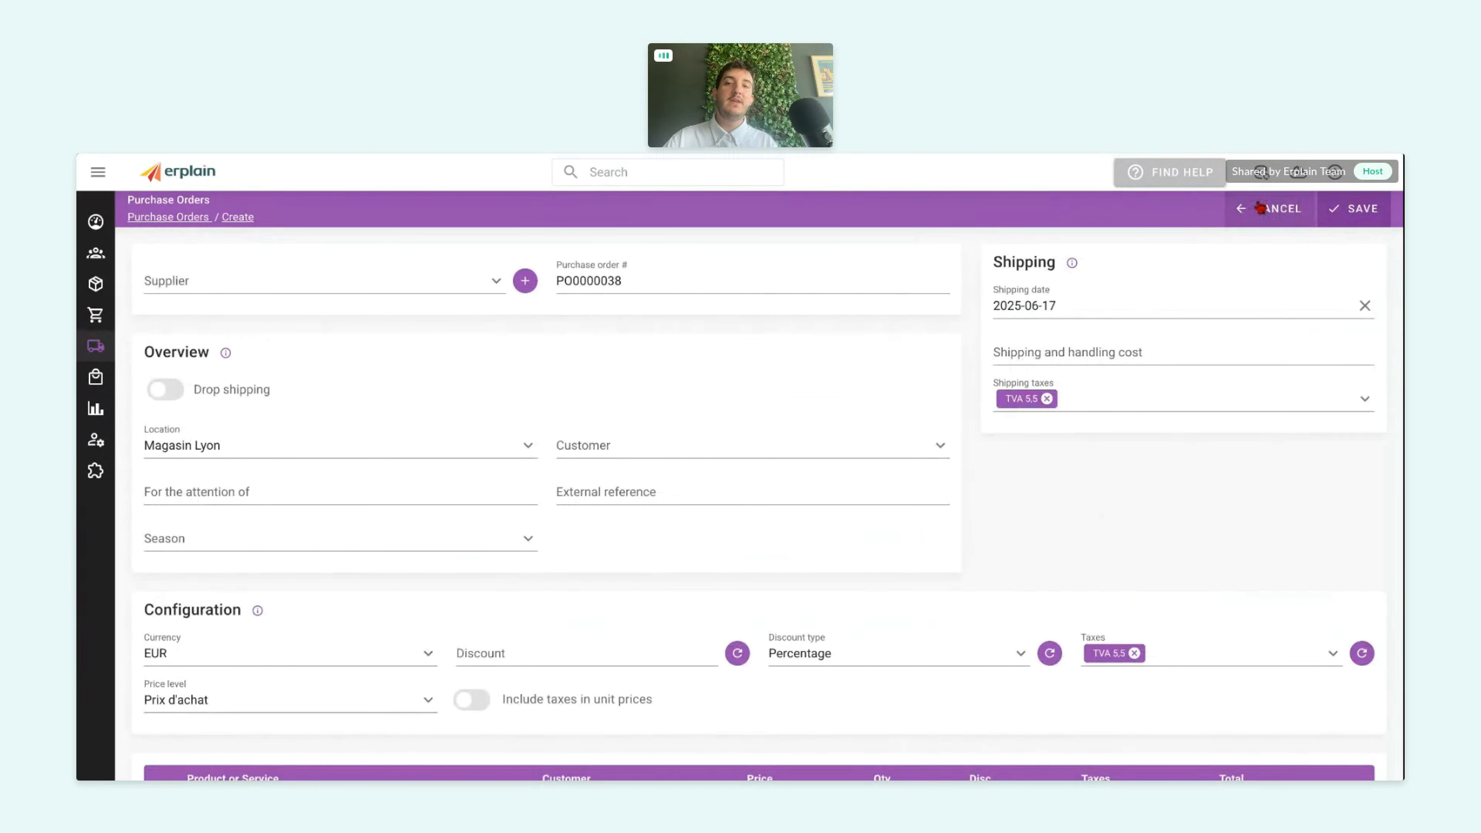
{"action": "left_click", "coordinate": [491, 279]}
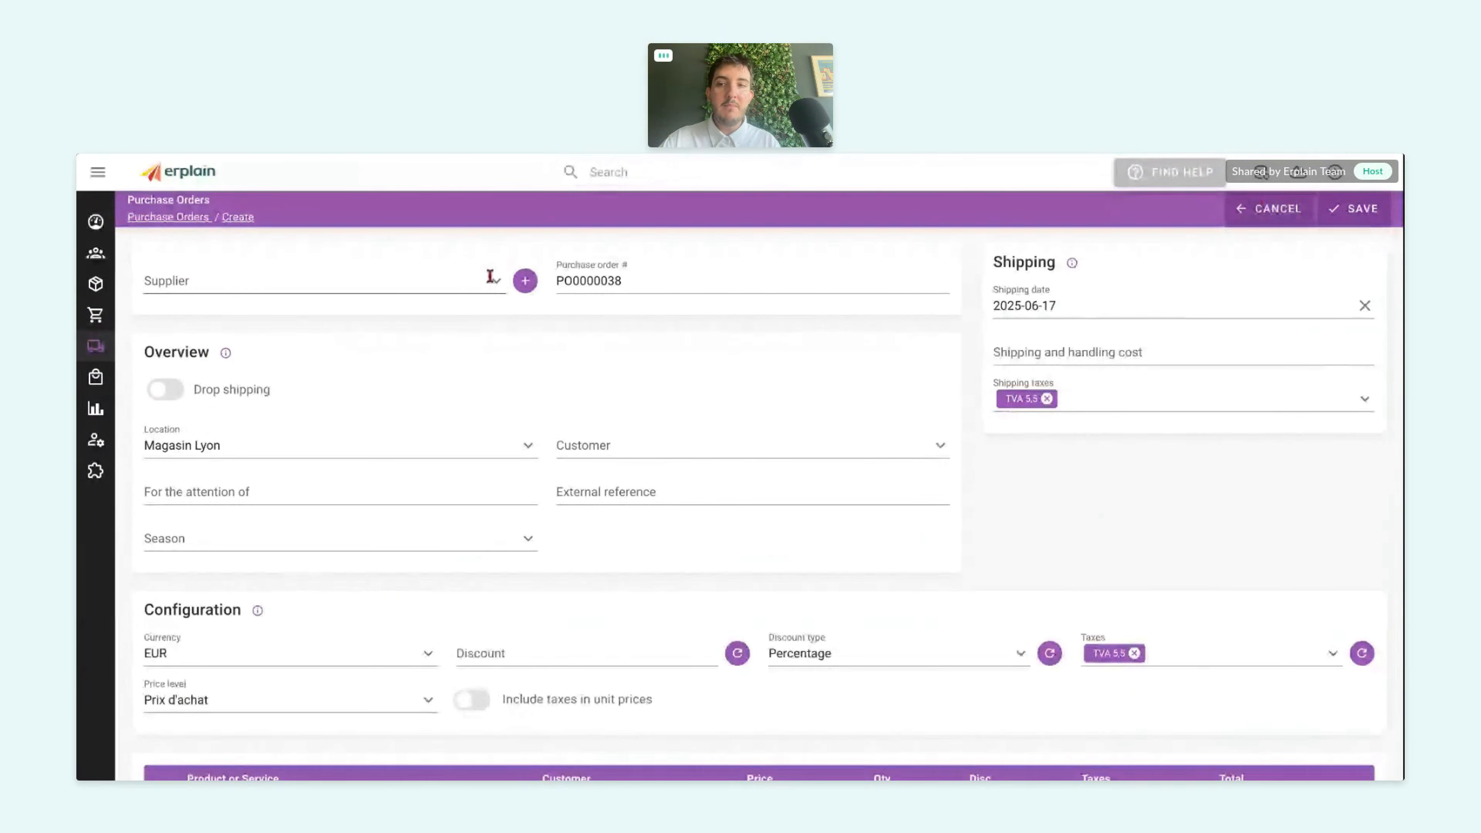
{"action": "left_click", "coordinate": [314, 356]}
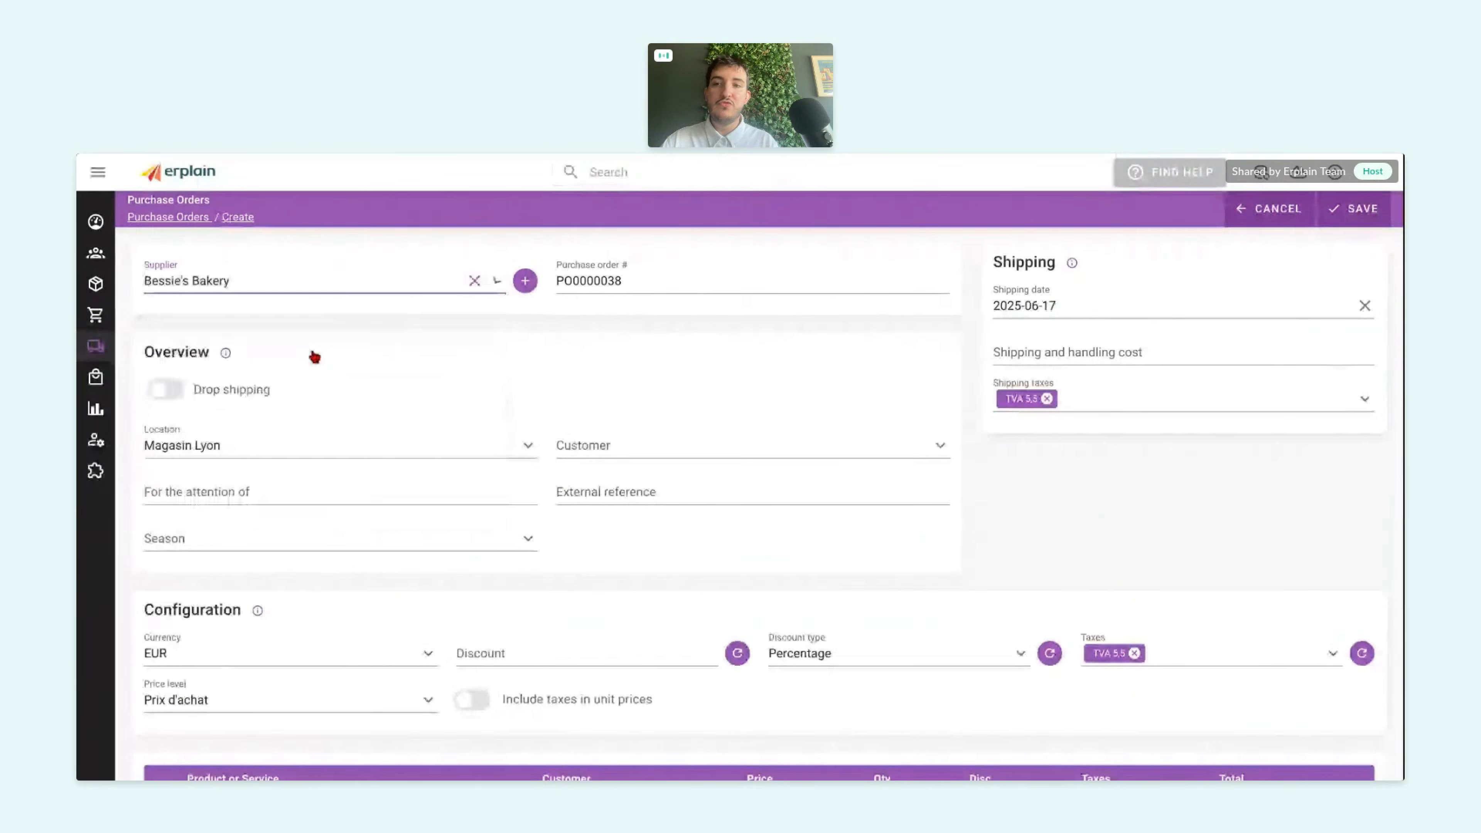
- Find Apple Juice by searching for "apple" in the multiple-product selection and add it to the purchase order
{"action": "scroll", "coordinate": [314, 356], "scroll_direction": "down", "scroll_amount": 5}
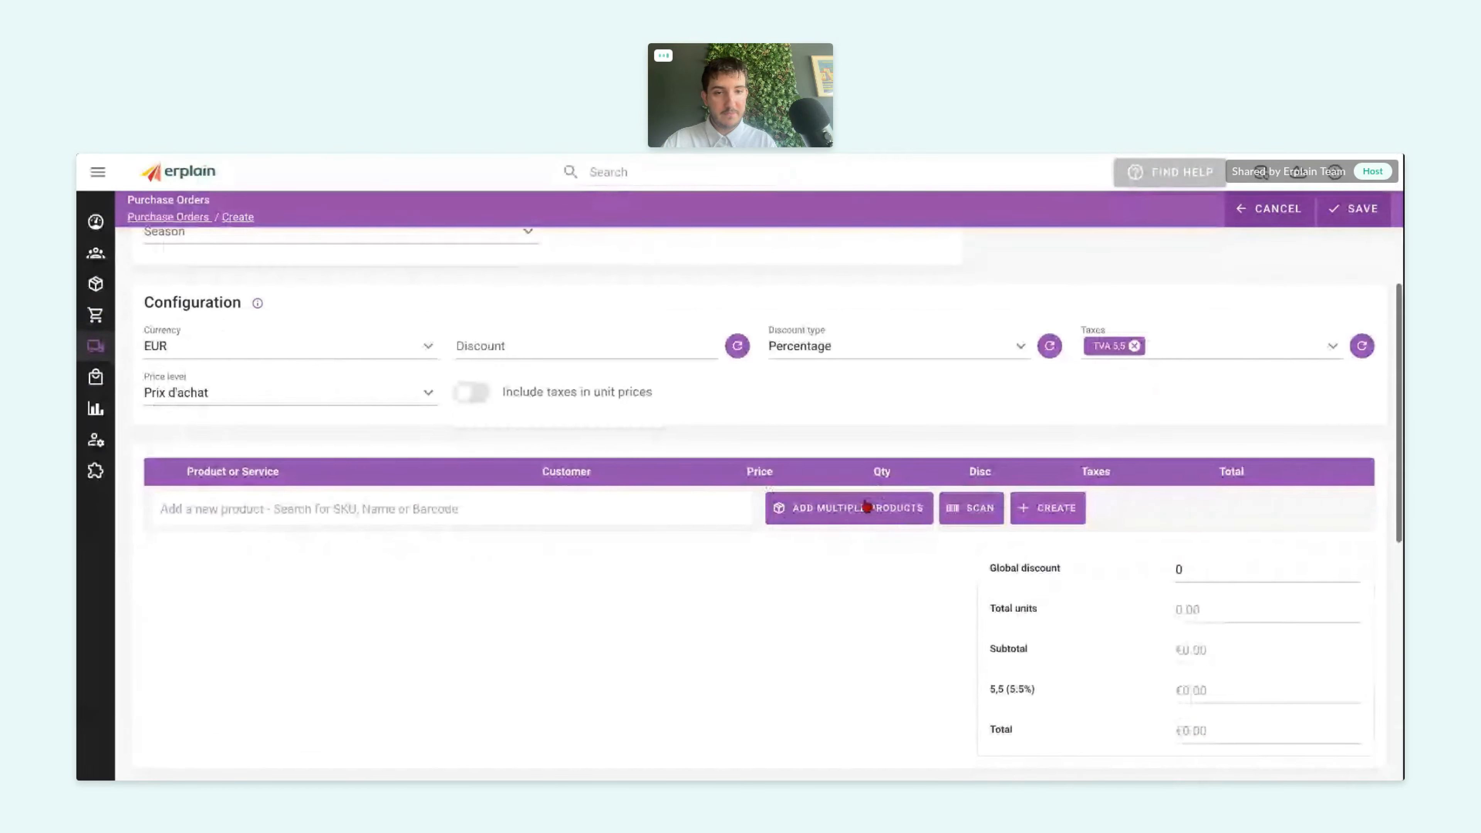
{"action": "left_click", "coordinate": [862, 509]}
{"action": "left_click", "coordinate": [327, 272]}
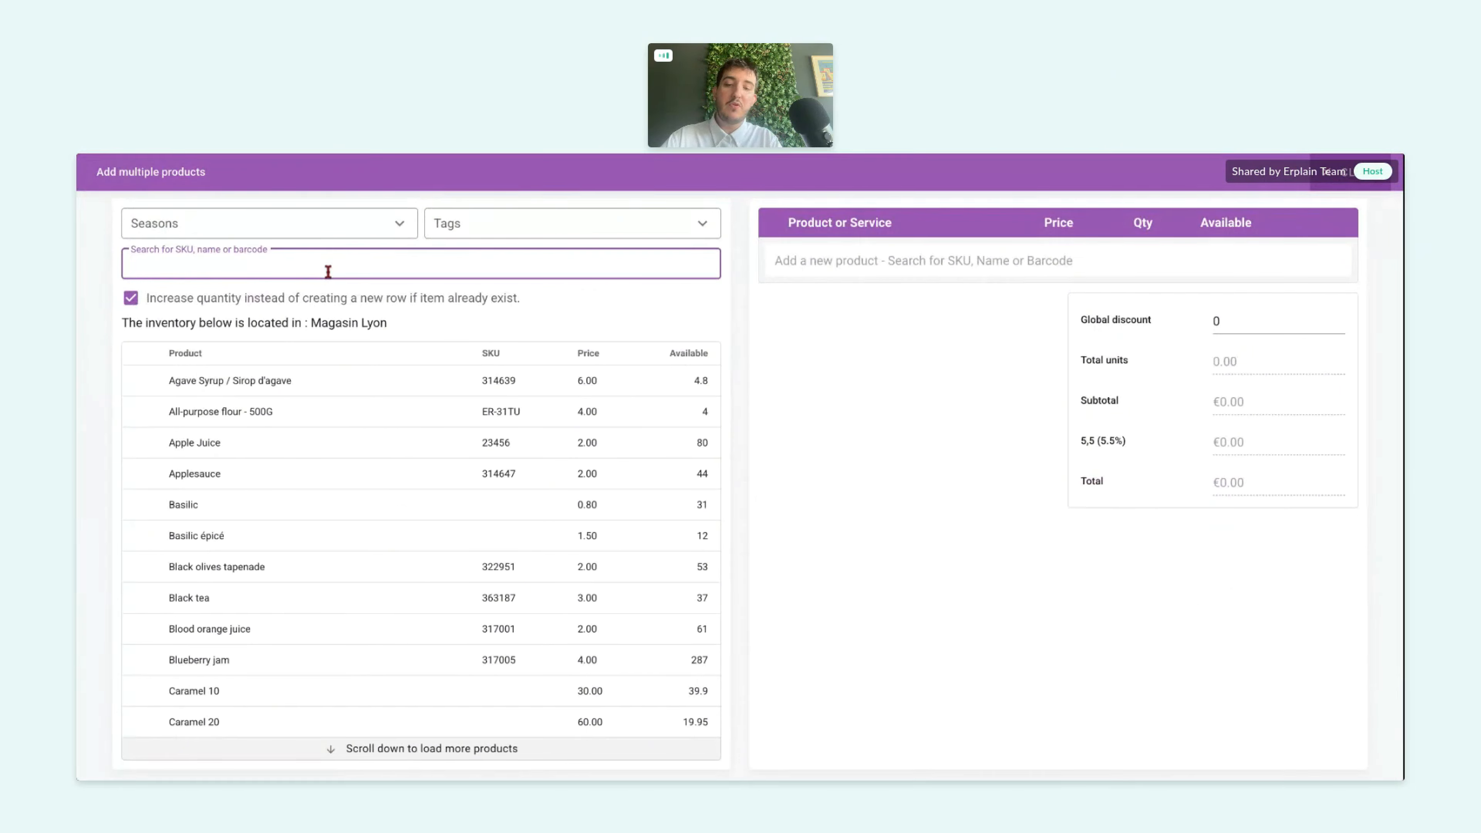
{"action": "type", "text": "apple"}
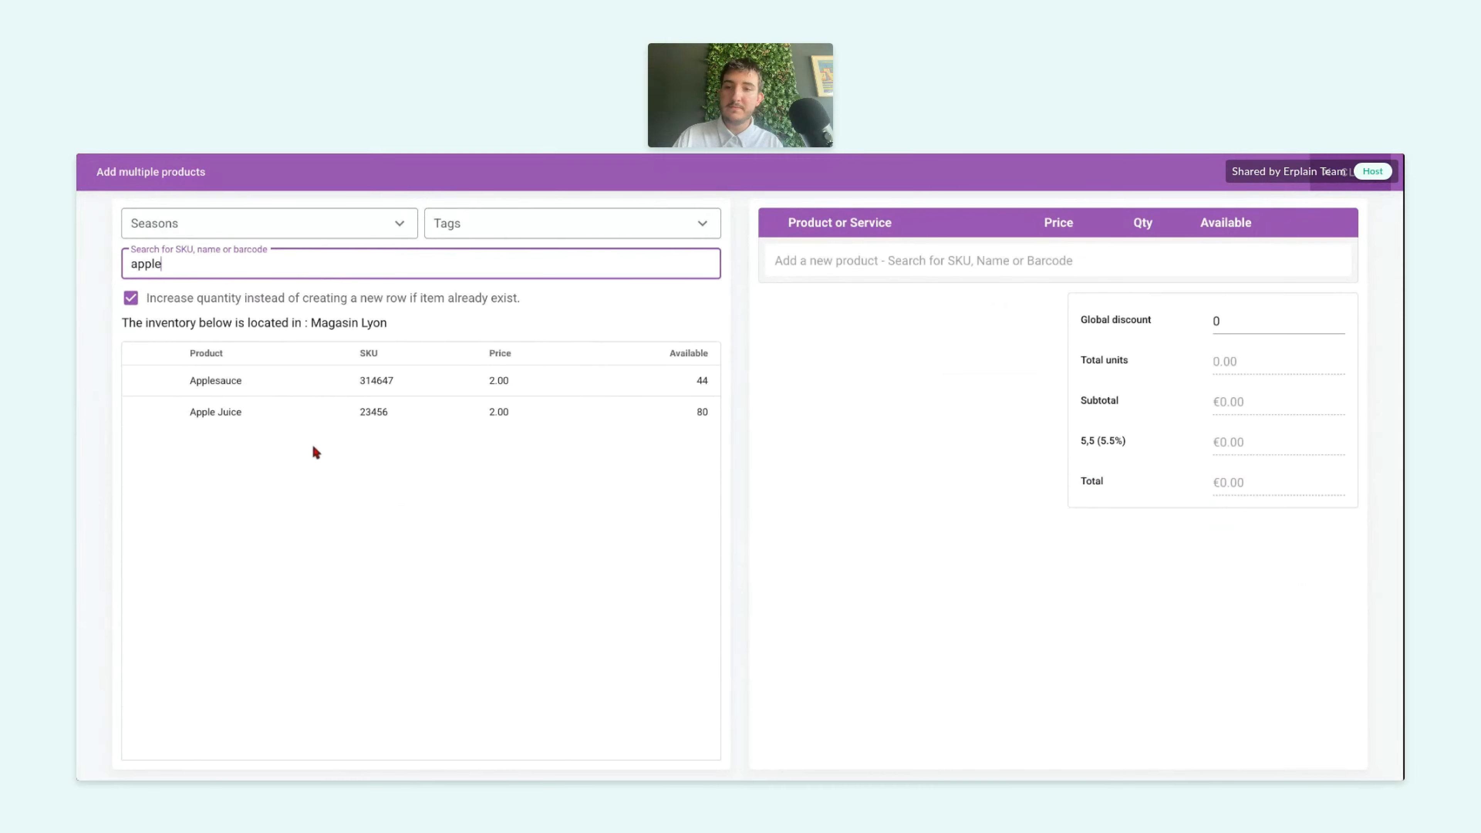
{"action": "left_click", "coordinate": [308, 411]}
{"action": "left_click", "coordinate": [1348, 173]}
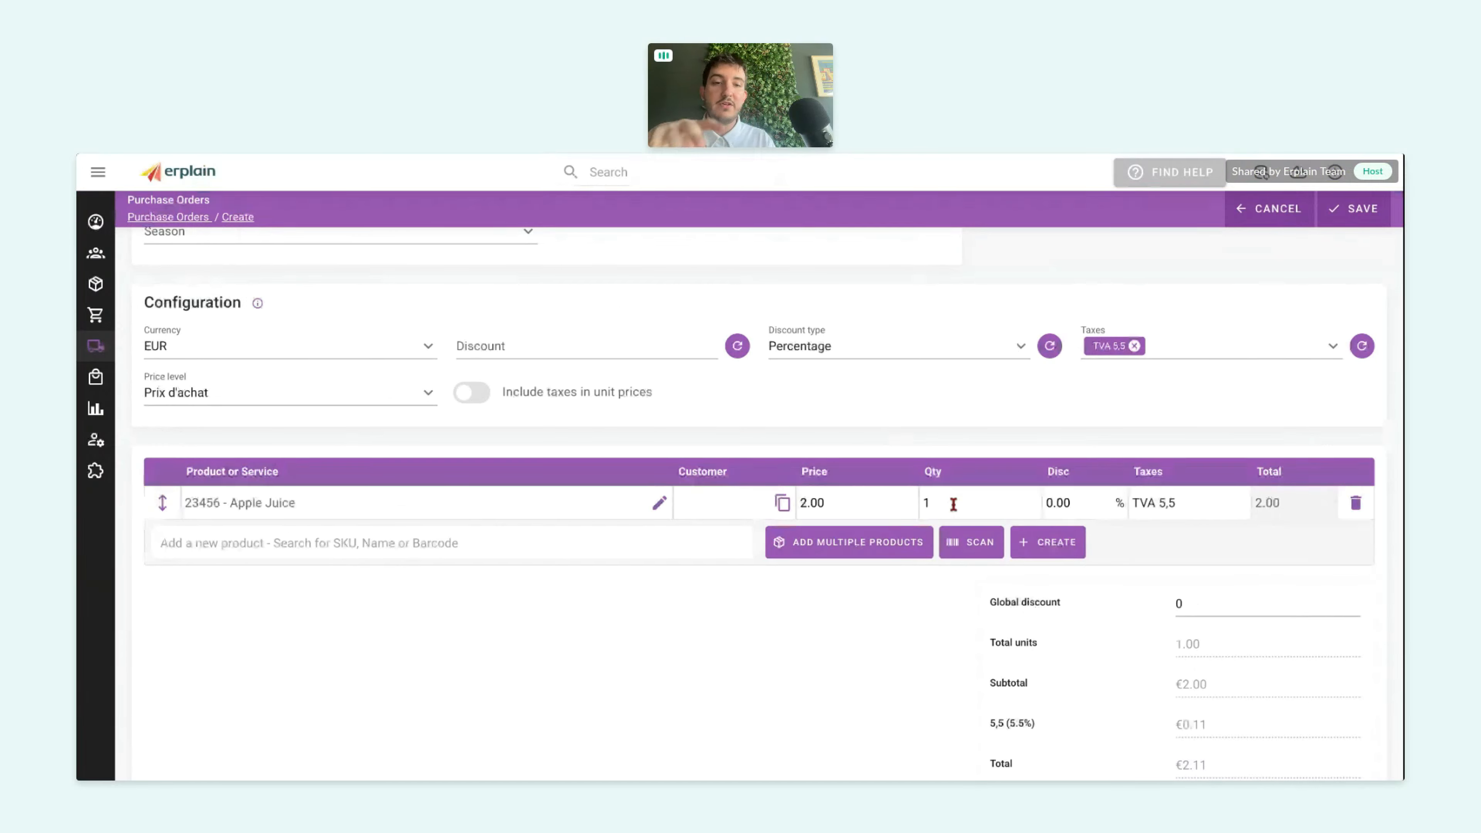
- Set the Apple Juice line's quantity to 10 and save the purchase order
{"action": "double_click", "coordinate": [940, 503]}
{"action": "type", "text": "10"}
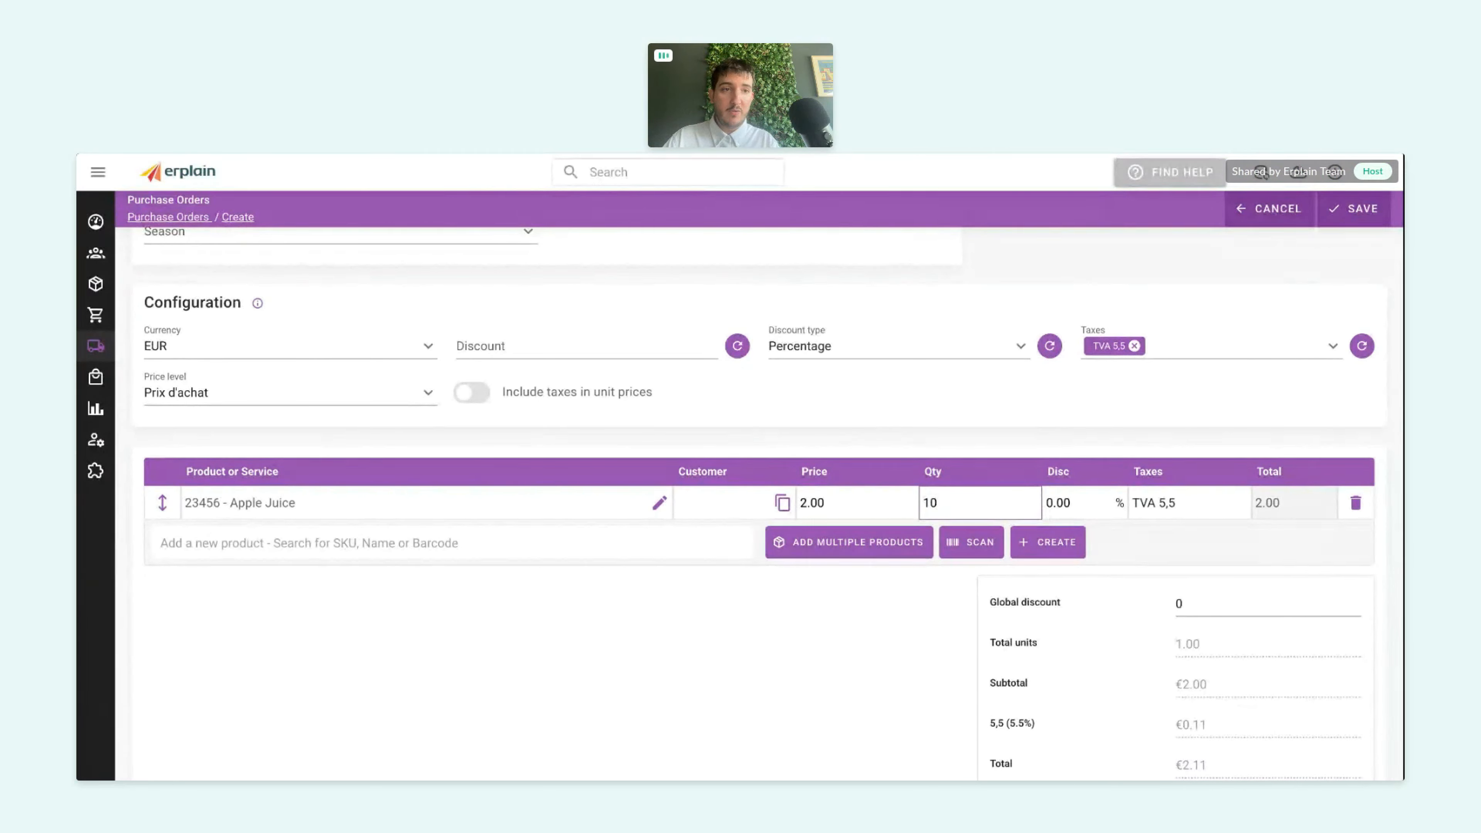
{"action": "left_click", "coordinate": [784, 718]}
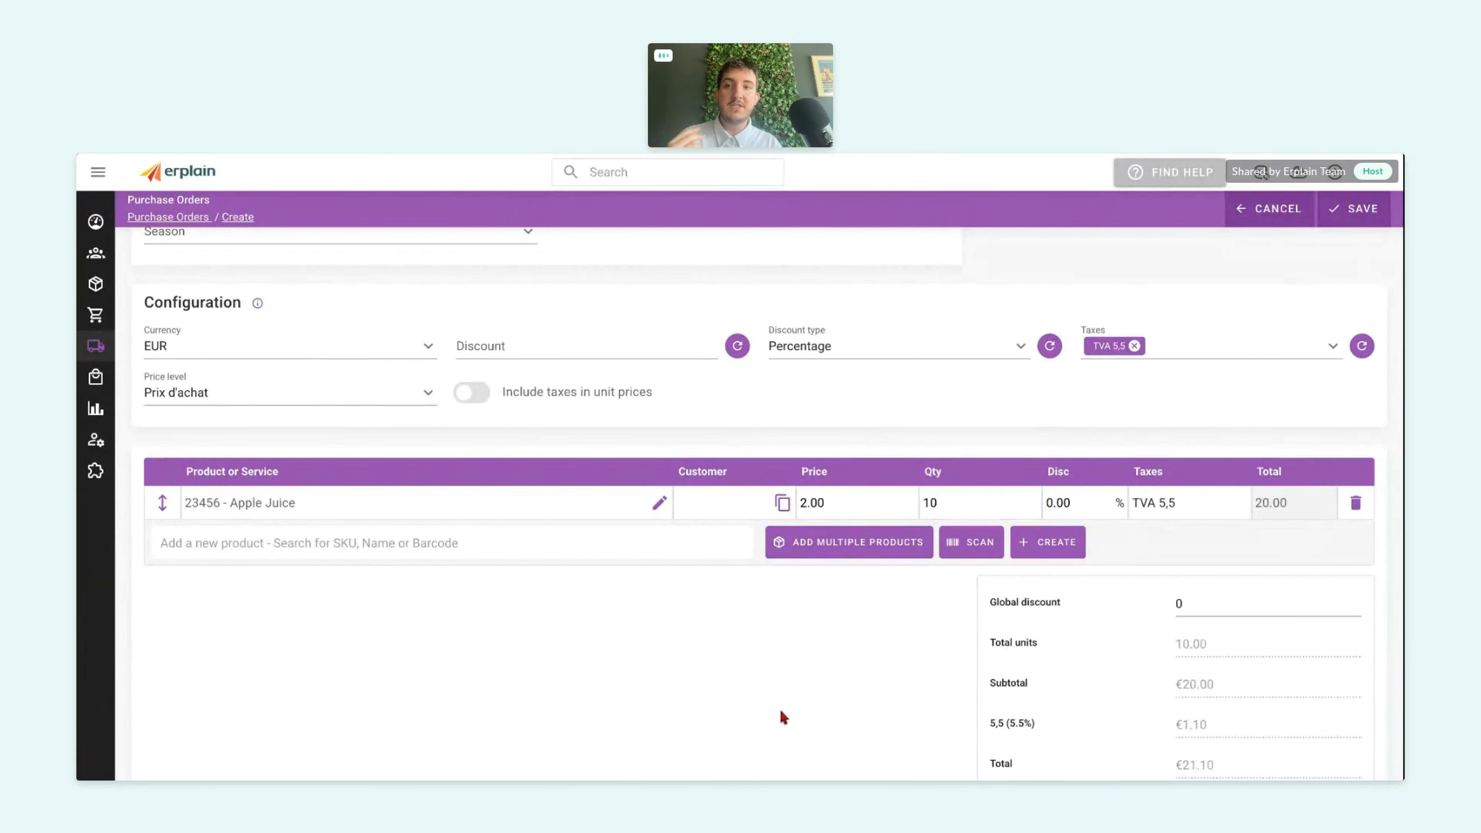
{"action": "scroll", "coordinate": [799, 694], "scroll_direction": "up", "scroll_amount": 5}
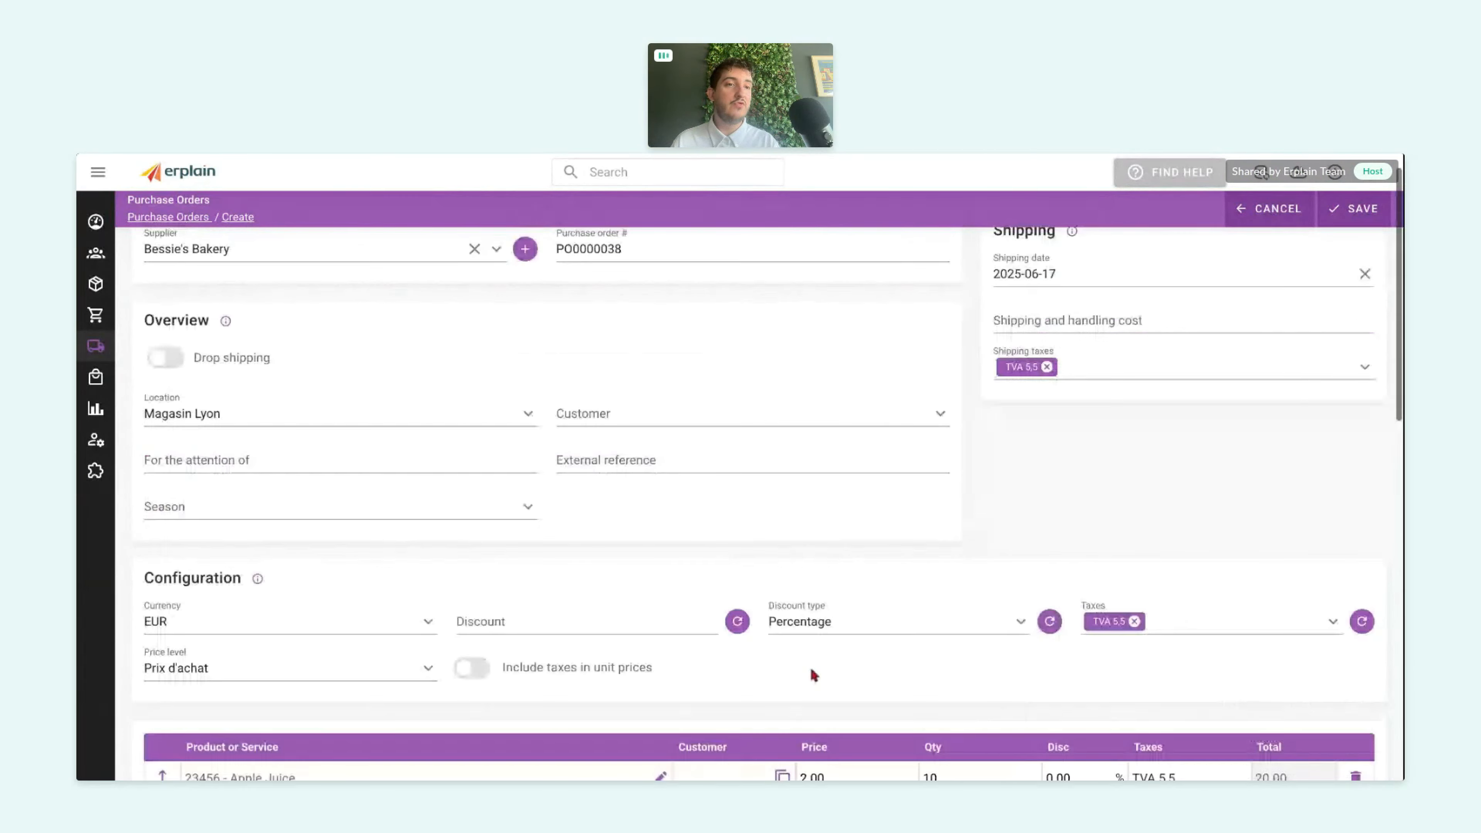
{"action": "left_click", "coordinate": [1354, 222]}
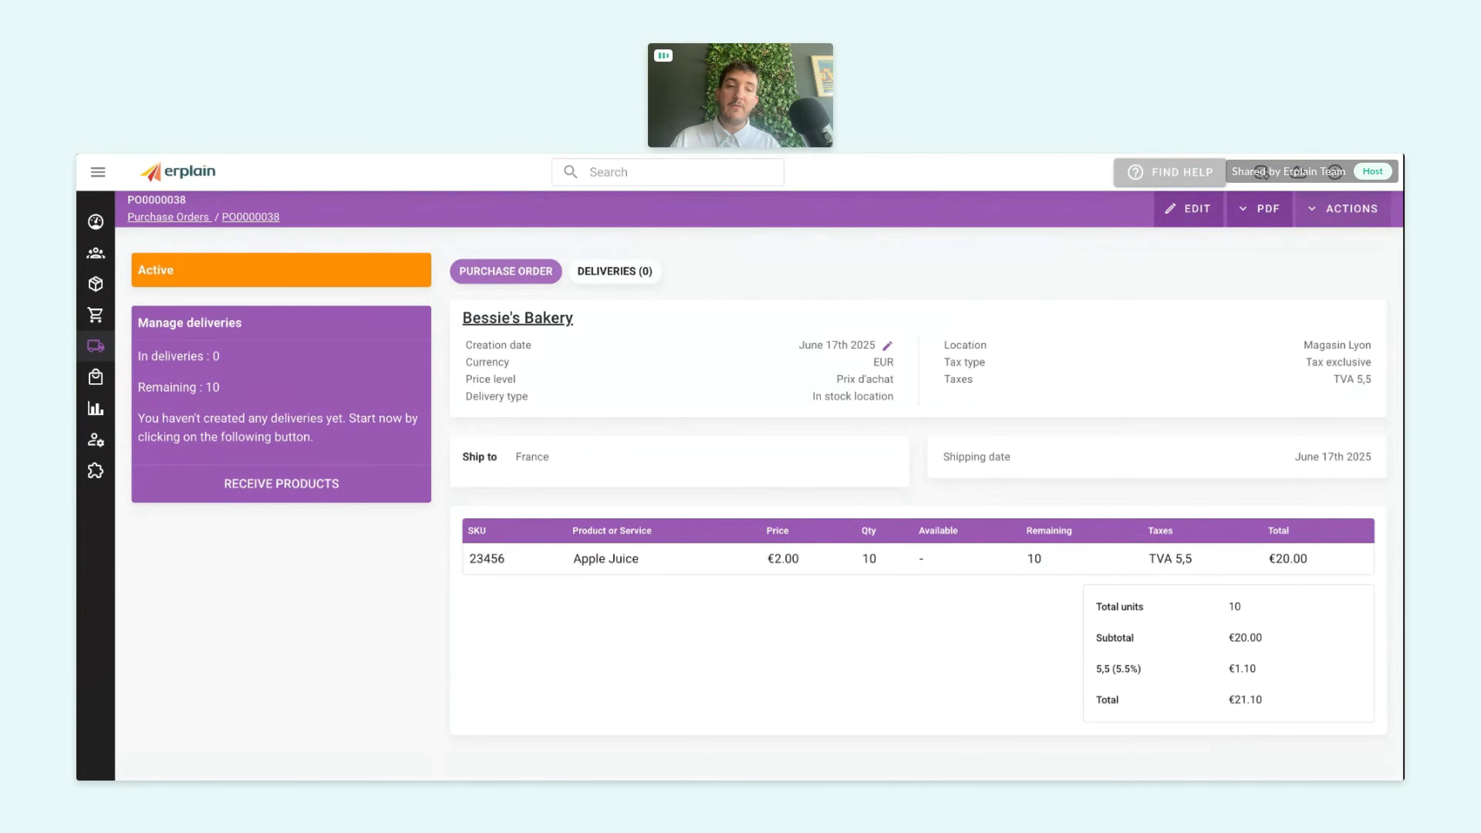
- Create and save a delivery from the purchase order with the 10 Apple Juice units allocated to batch Juice1
{"action": "left_click", "coordinate": [331, 498]}
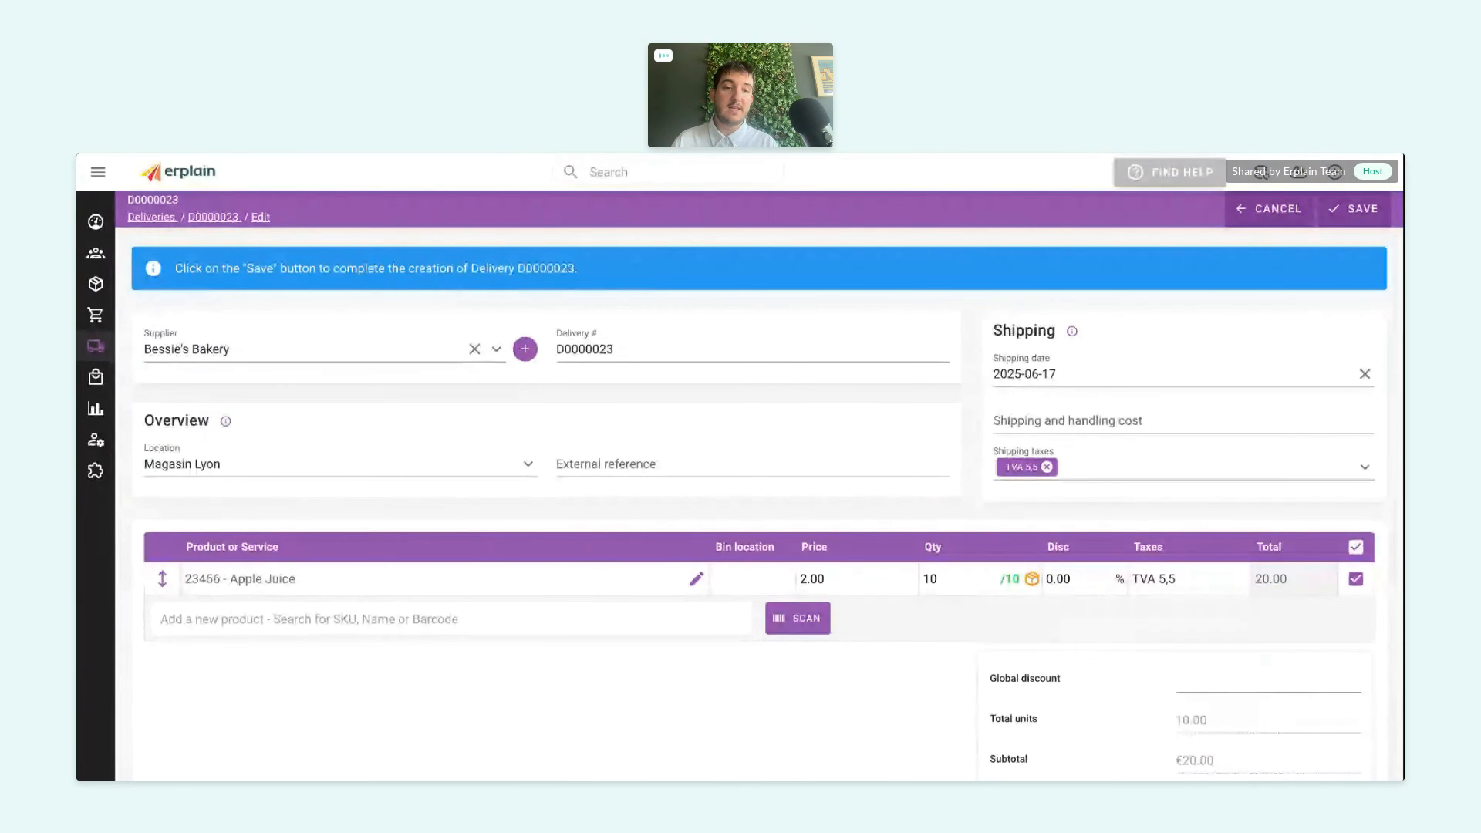
{"action": "left_click", "coordinate": [1032, 579]}
{"action": "left_click", "coordinate": [656, 500]}
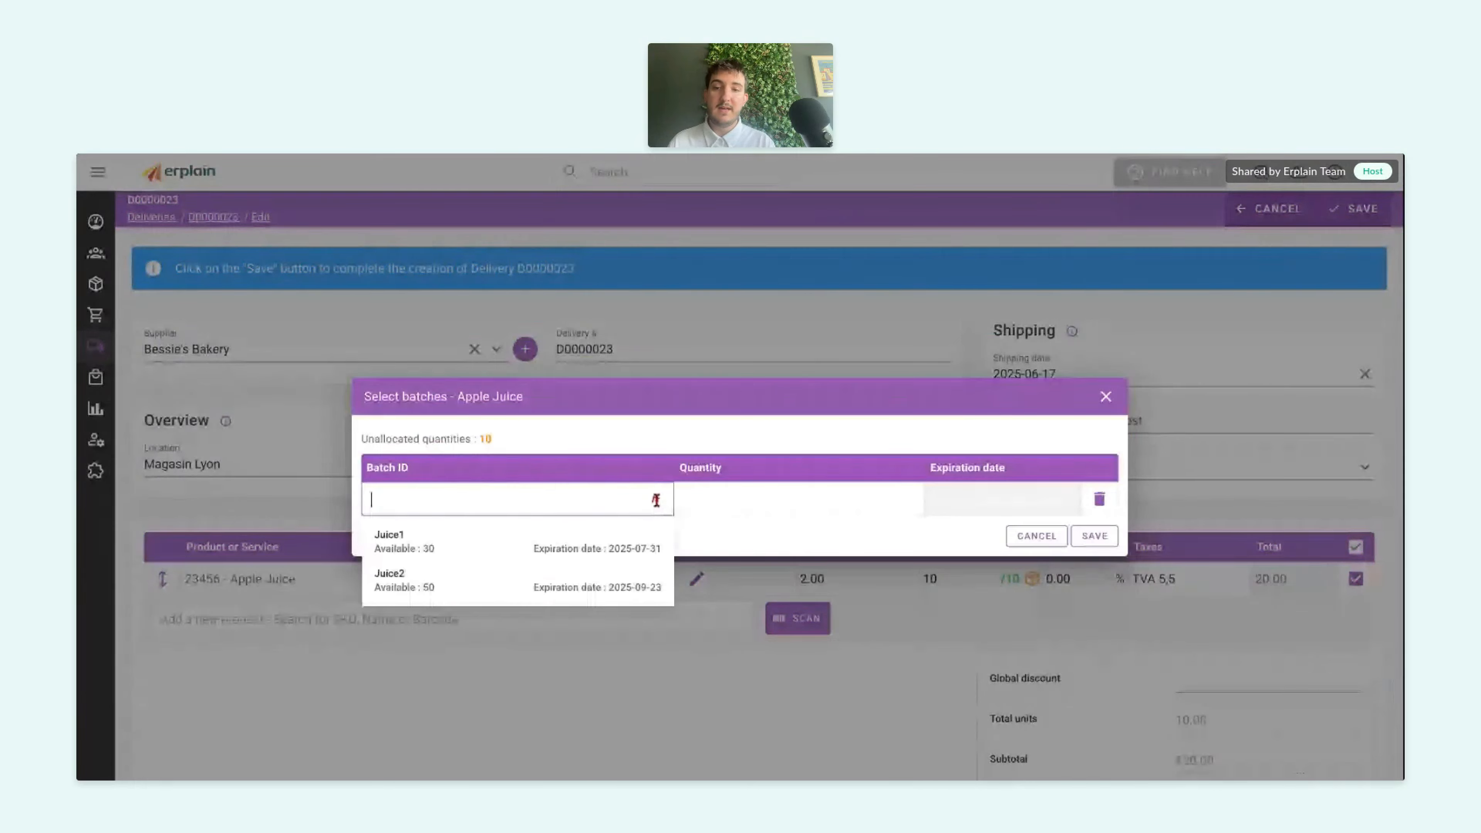
{"action": "left_click", "coordinate": [608, 559]}
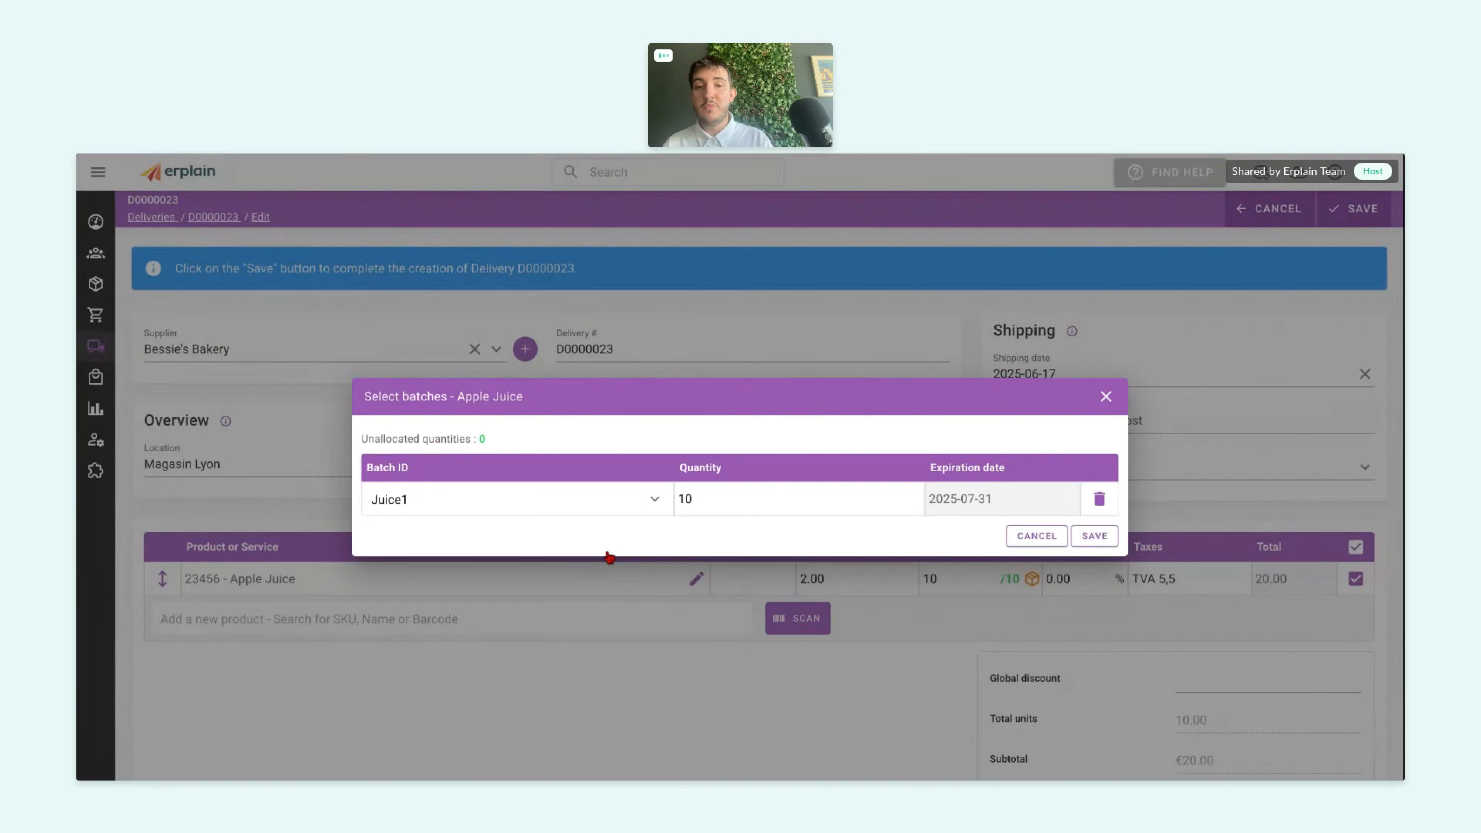
{"action": "left_click", "coordinate": [1092, 536]}
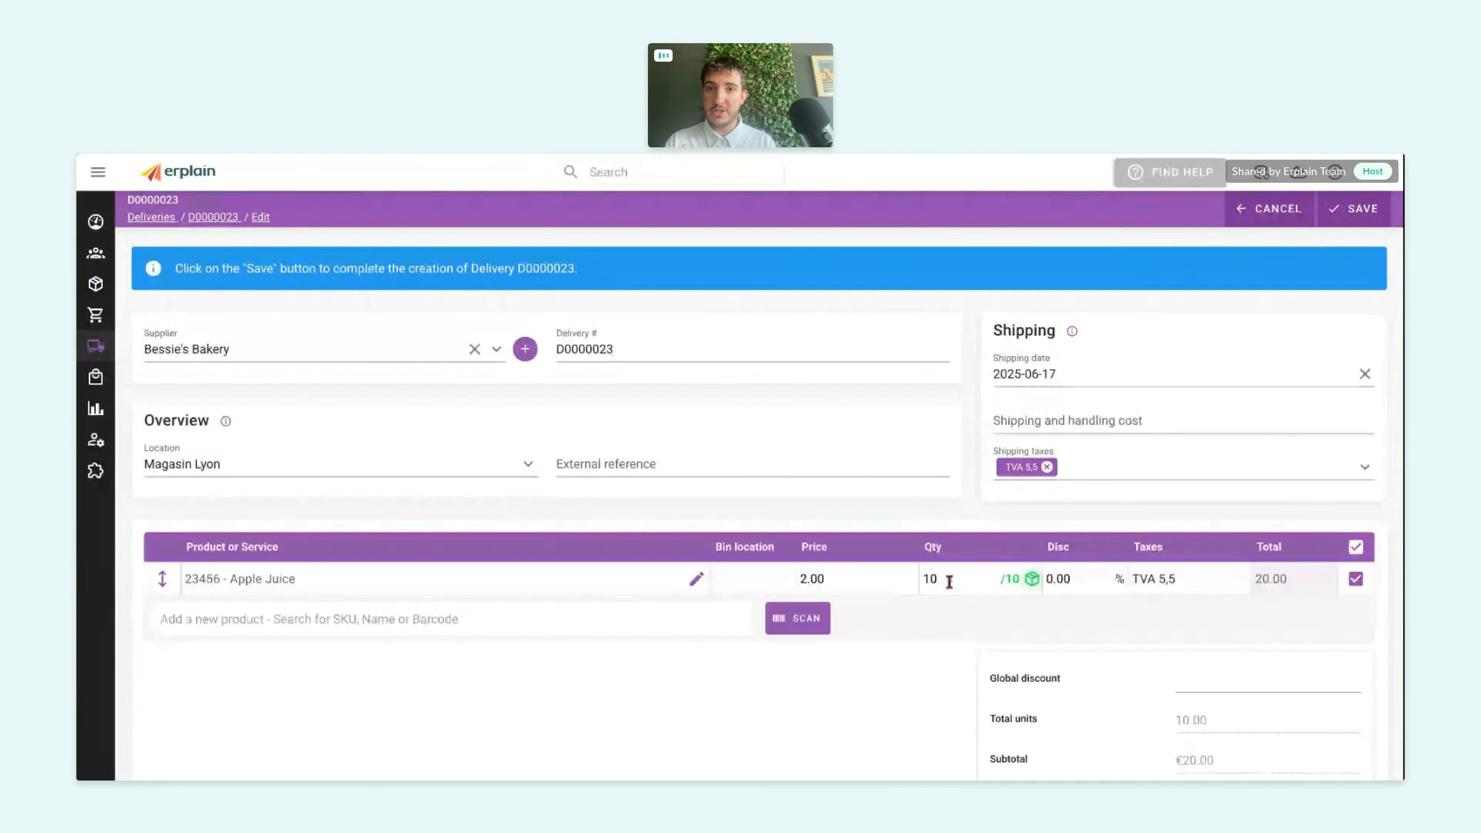
{"action": "left_click", "coordinate": [1361, 209]}
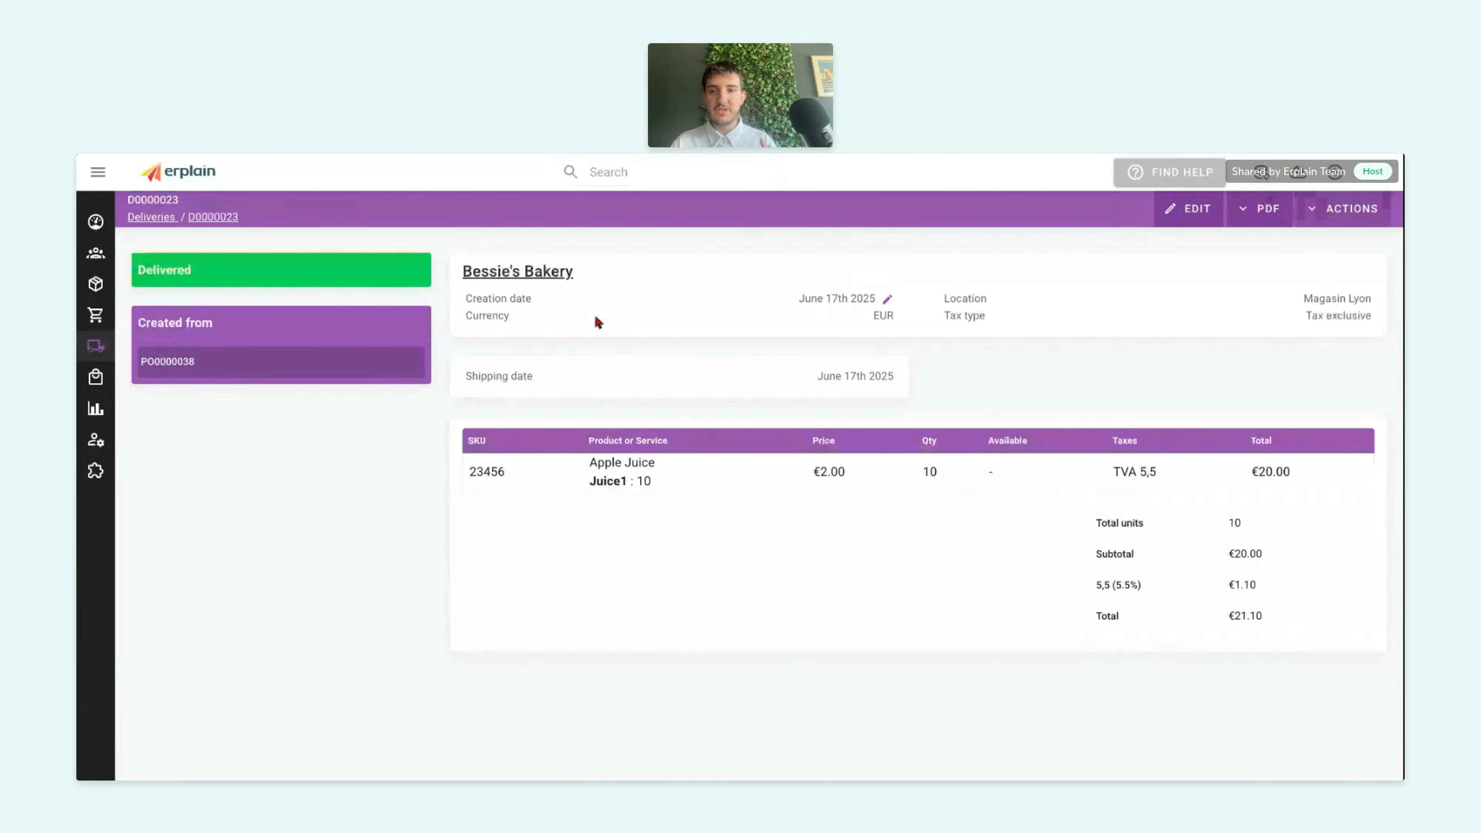
- Reopen the most recent sales order to check its Apple Juice batch line and view the order's PDF
{"action": "left_click", "coordinate": [193, 171]}
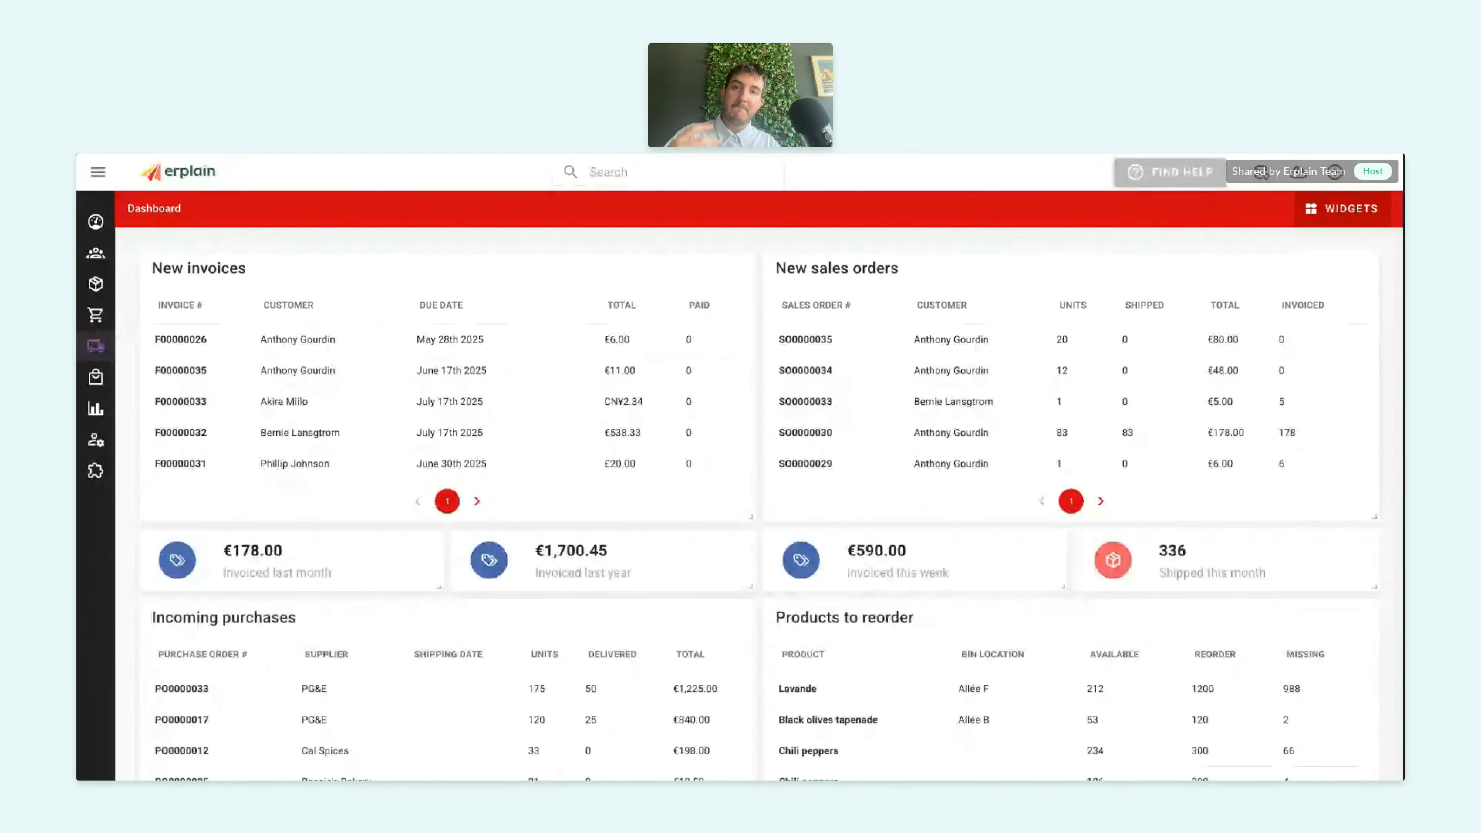
{"action": "mouse_move", "coordinate": [95, 315]}
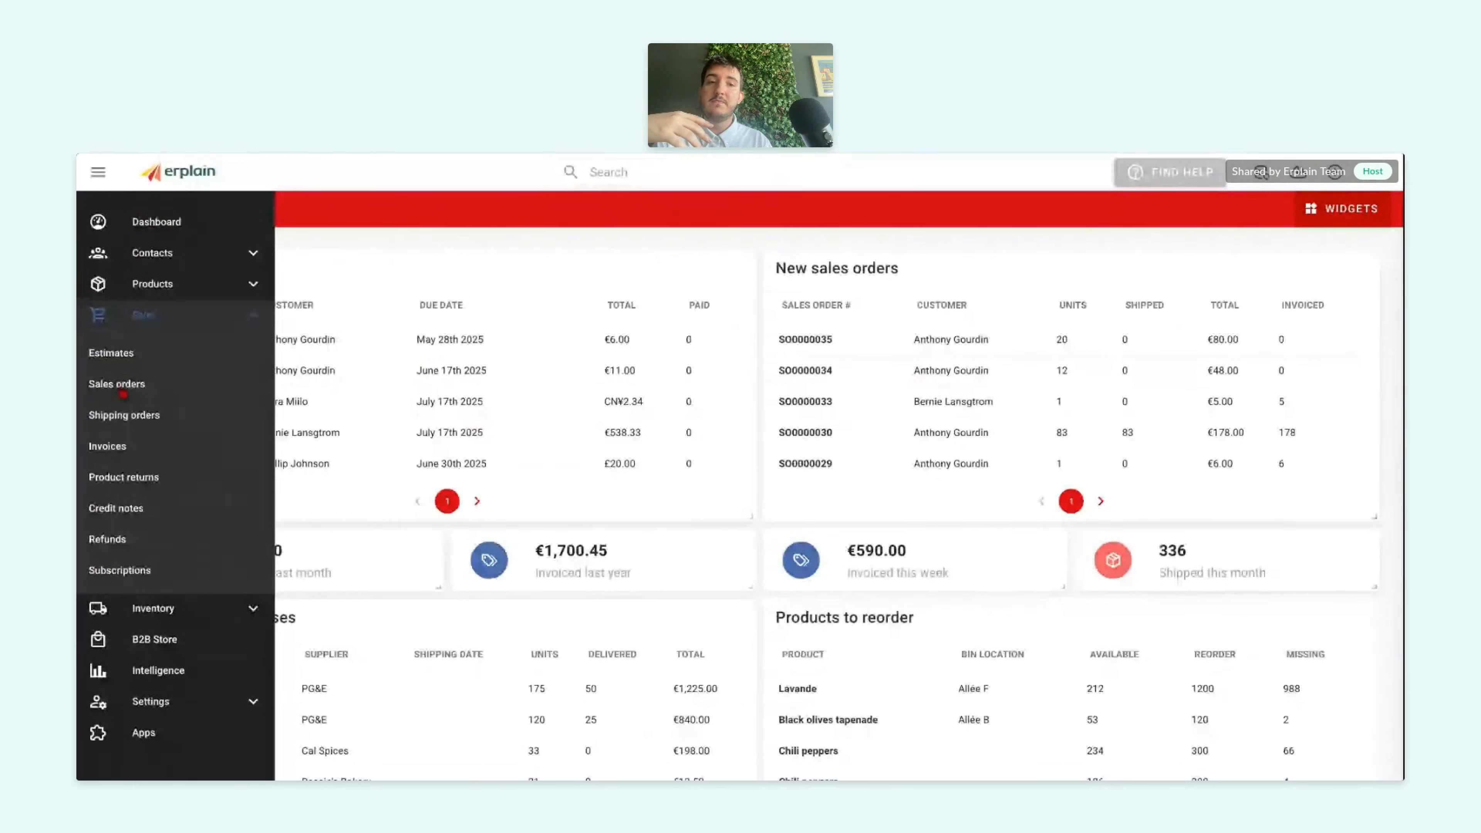
{"action": "left_click", "coordinate": [133, 385]}
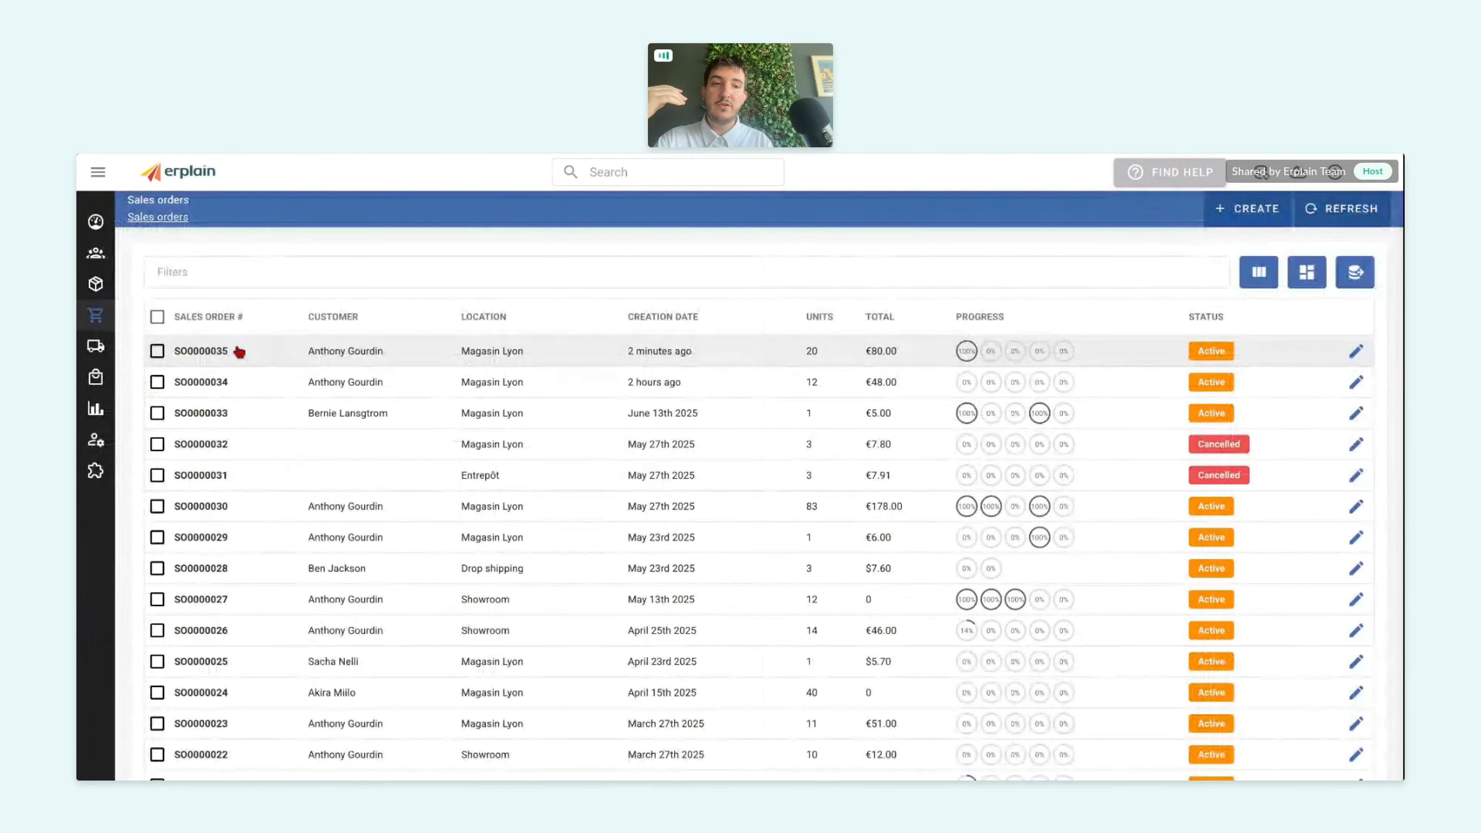
{"action": "left_click", "coordinate": [326, 351]}
{"action": "scroll", "coordinate": [438, 346], "scroll_direction": "down", "scroll_amount": 5}
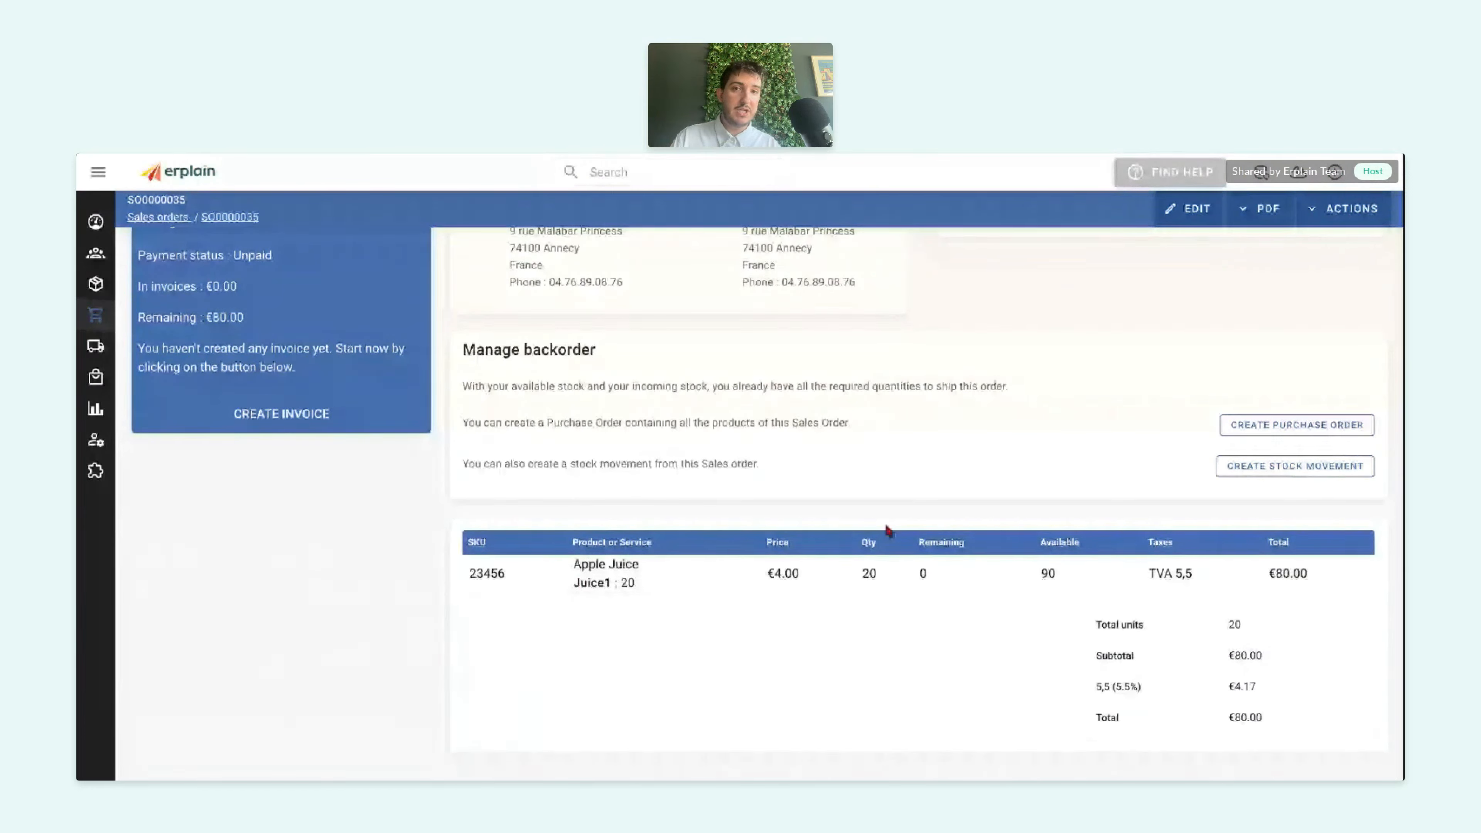
{"action": "left_click", "coordinate": [1265, 210]}
{"action": "left_click", "coordinate": [1267, 265]}
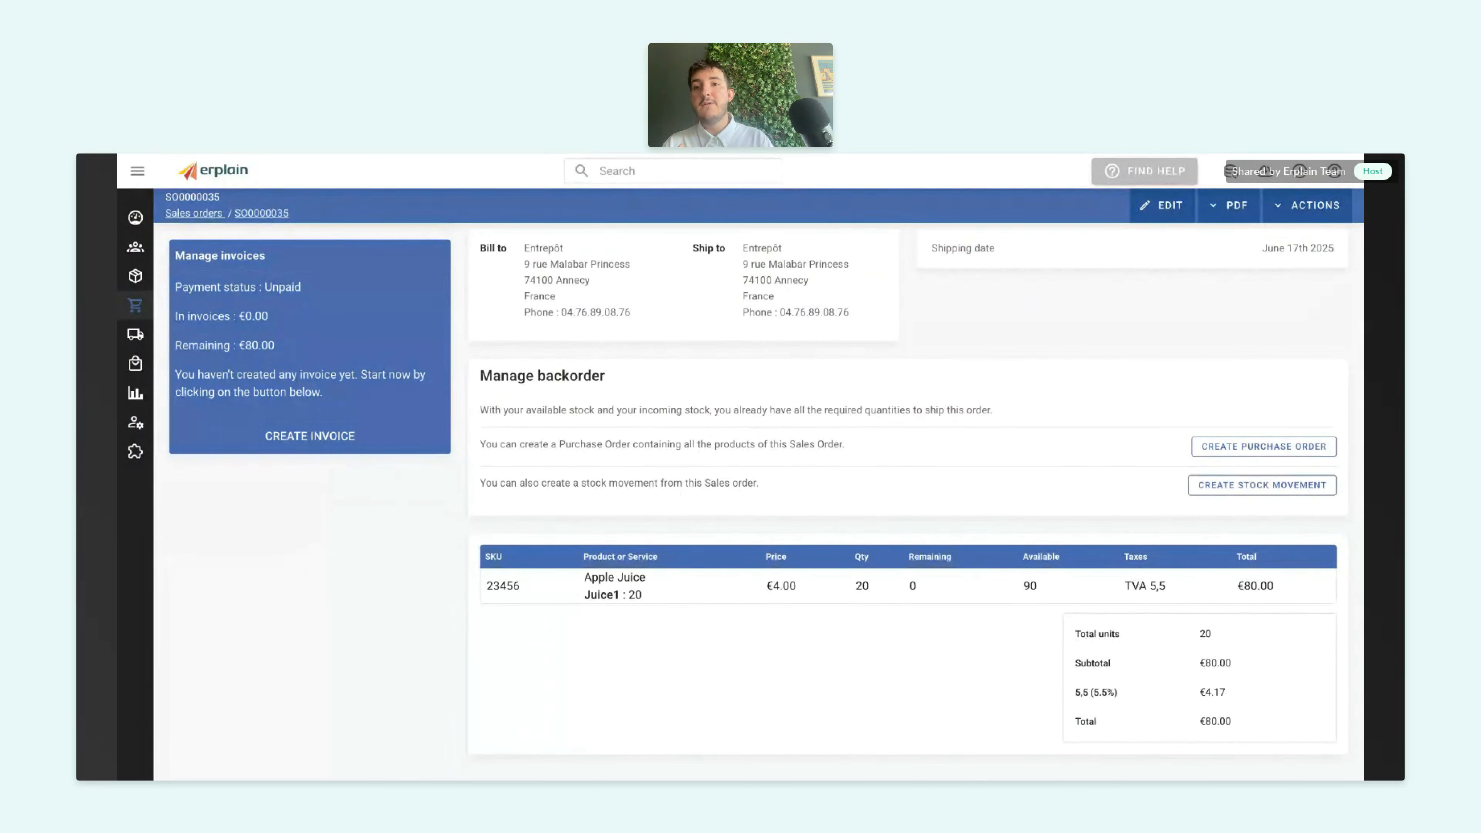
- Open the PDF settings and examine the invoice display options, including Hide batch IDs
{"action": "left_click", "coordinate": [225, 168]}
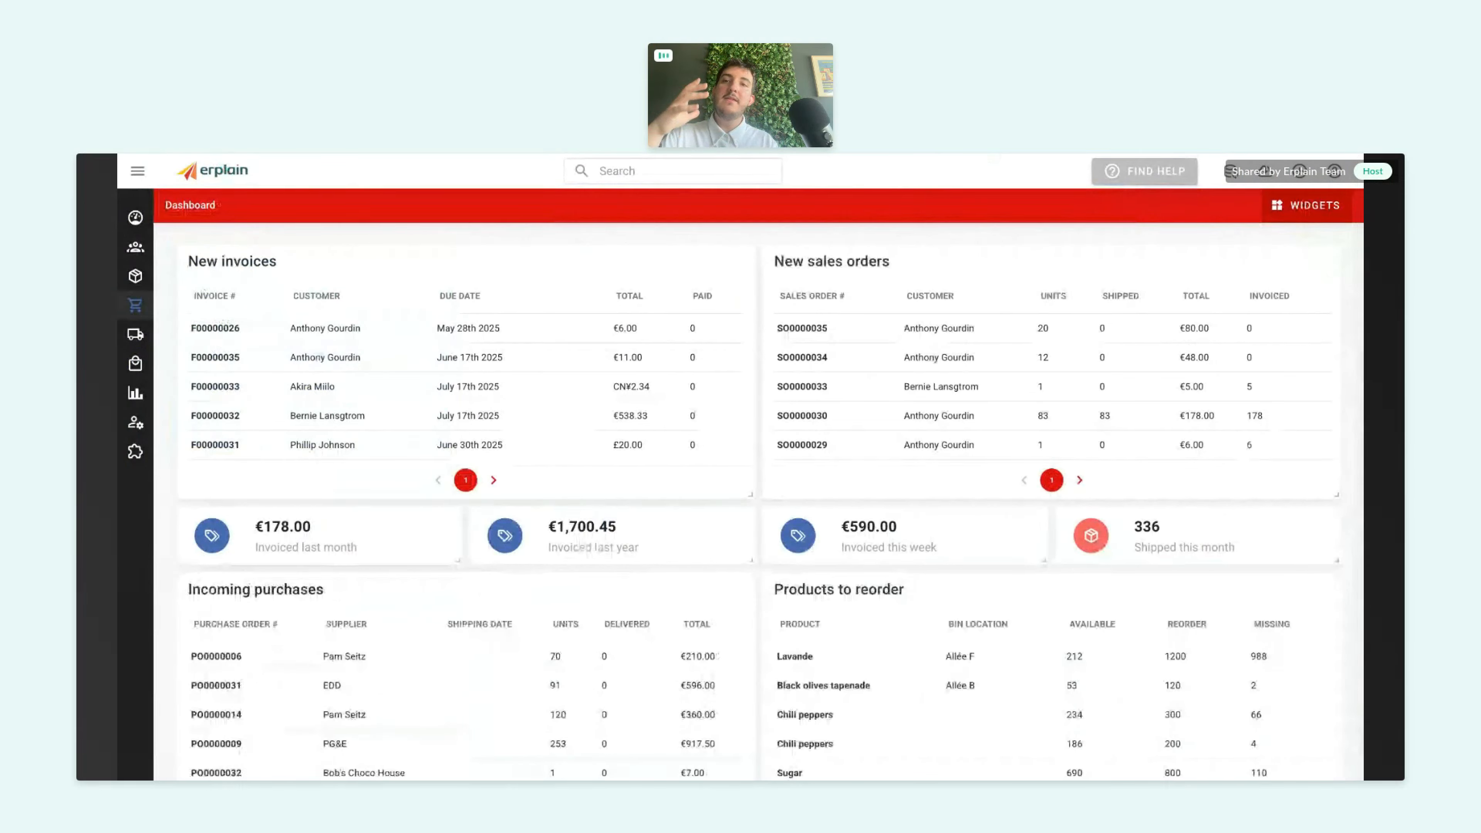
{"action": "mouse_move", "coordinate": [136, 326]}
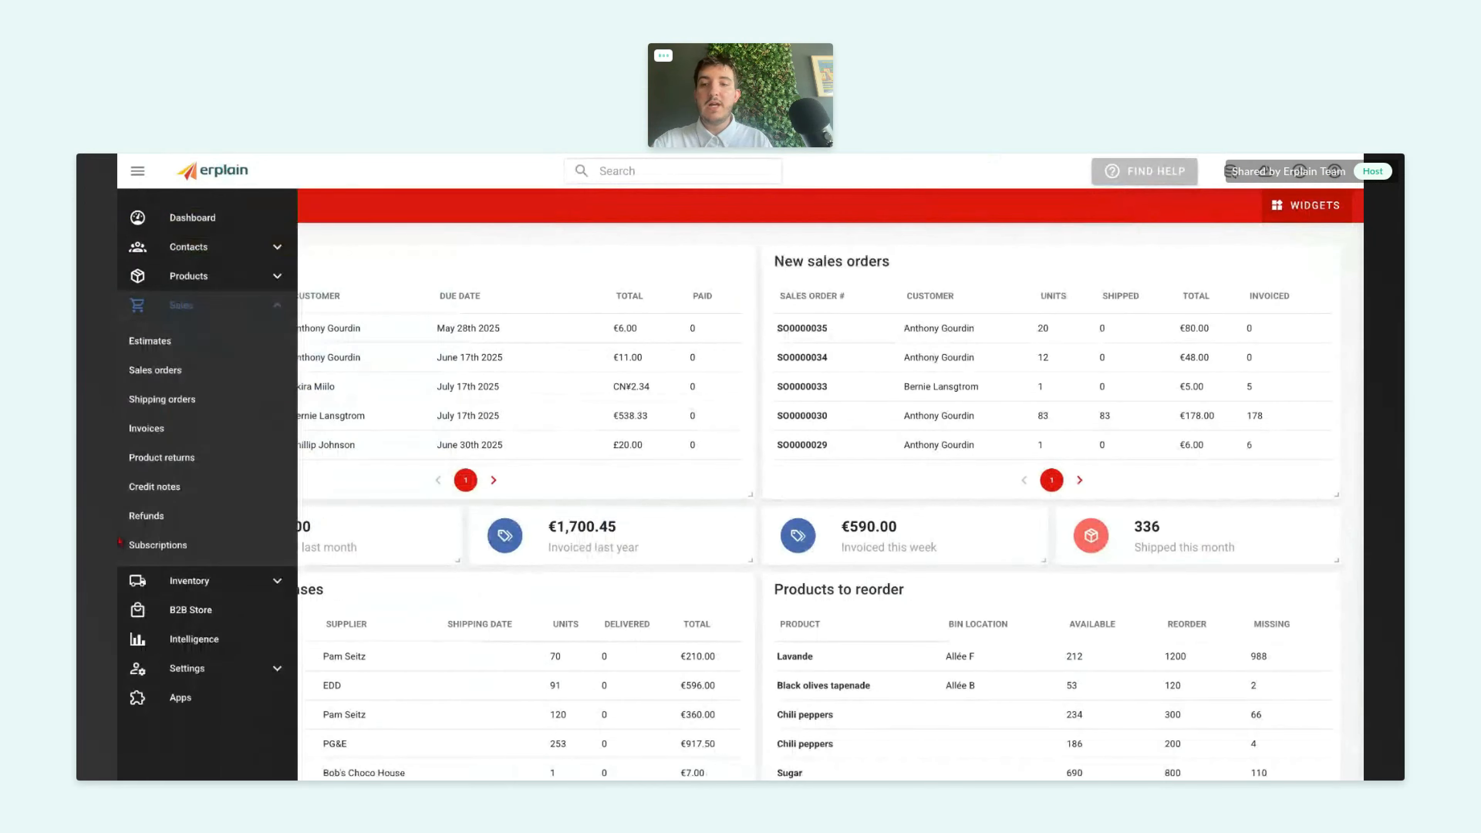
{"action": "left_click", "coordinate": [209, 674]}
{"action": "left_click", "coordinate": [157, 664]}
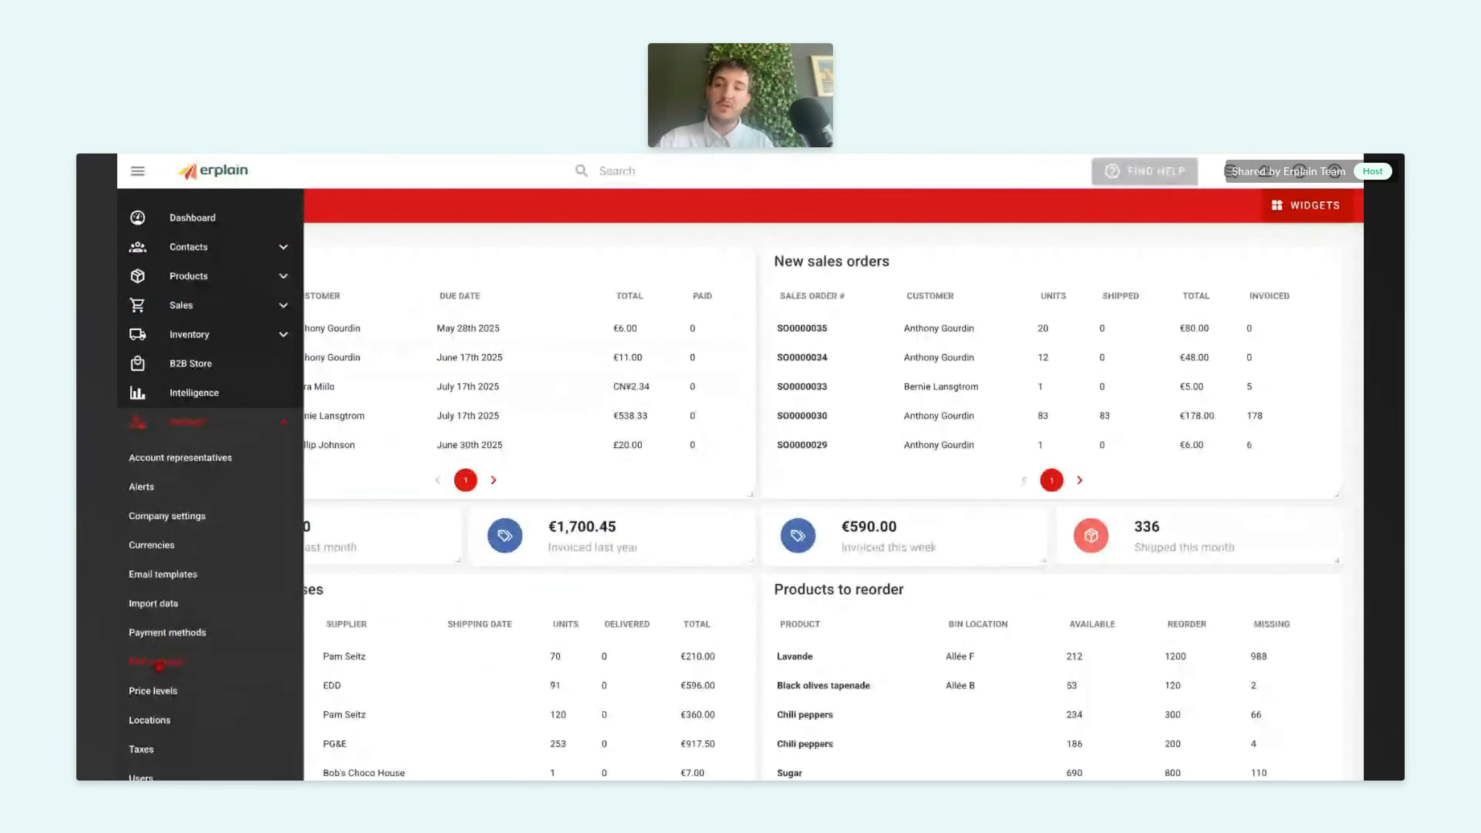
{"action": "scroll", "coordinate": [423, 373], "scroll_direction": "down", "scroll_amount": 15}
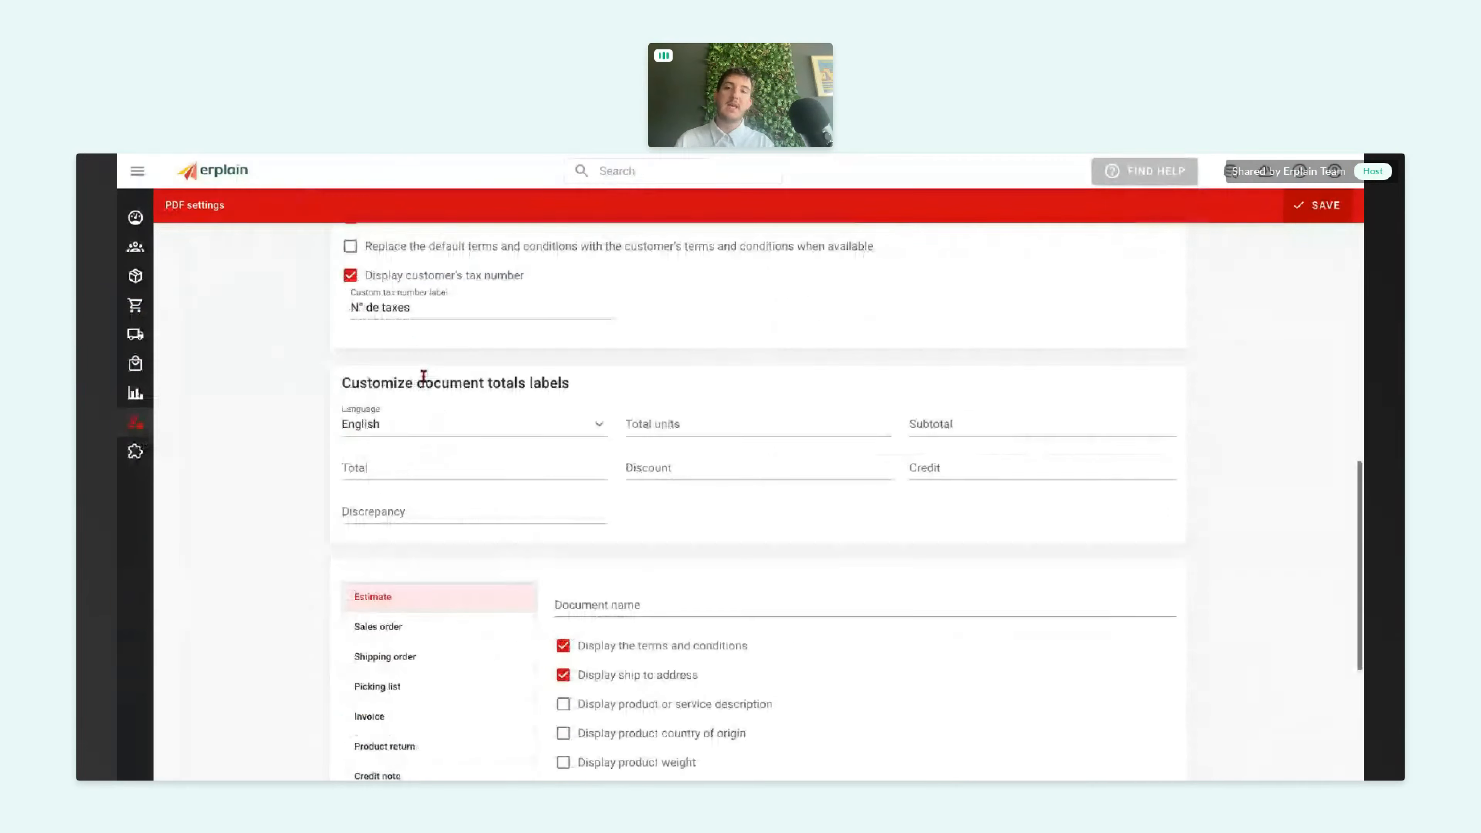
{"action": "scroll", "coordinate": [423, 376], "scroll_direction": "down", "scroll_amount": 2}
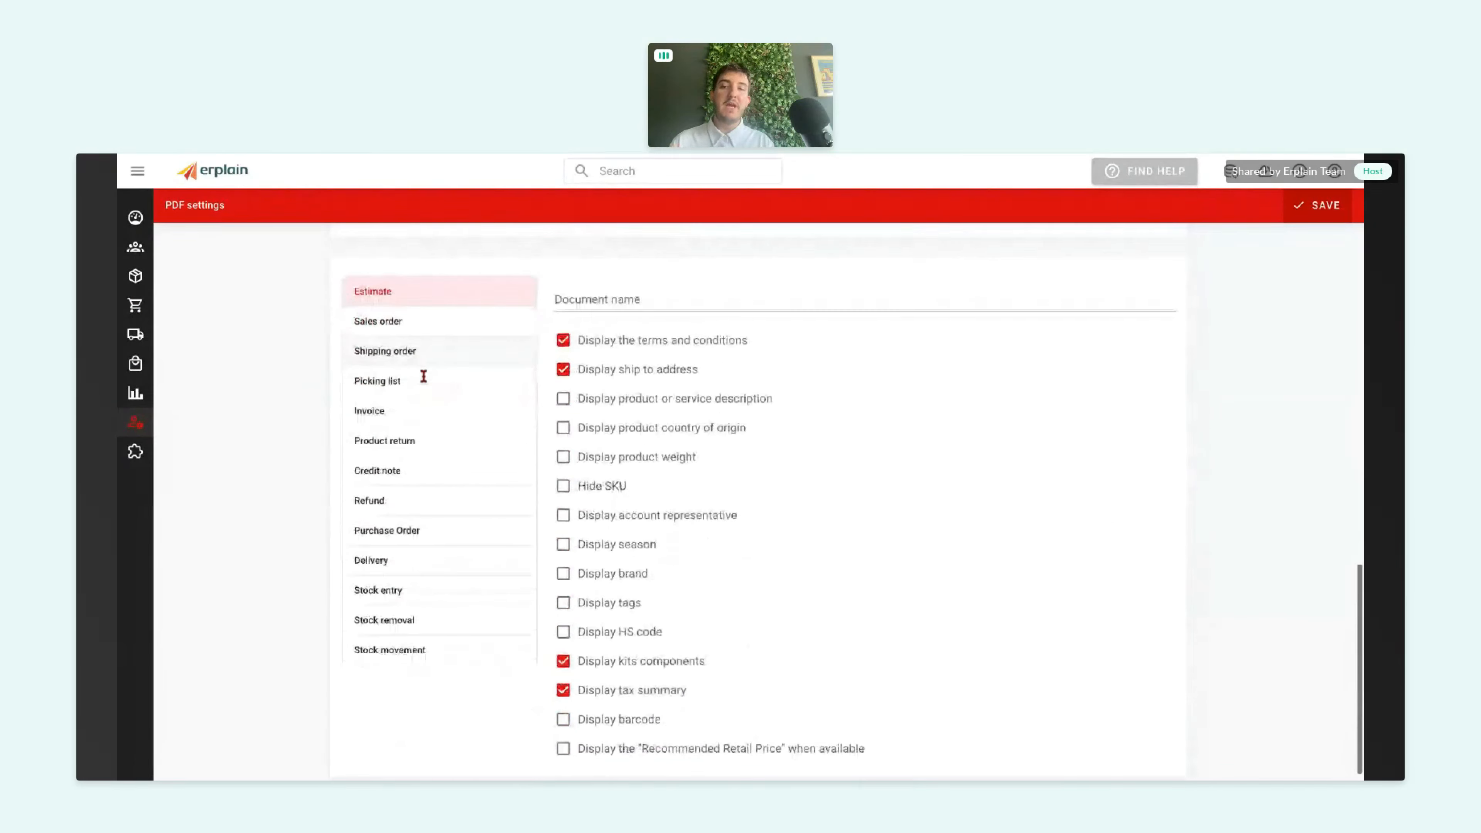
{"action": "left_click", "coordinate": [415, 409]}
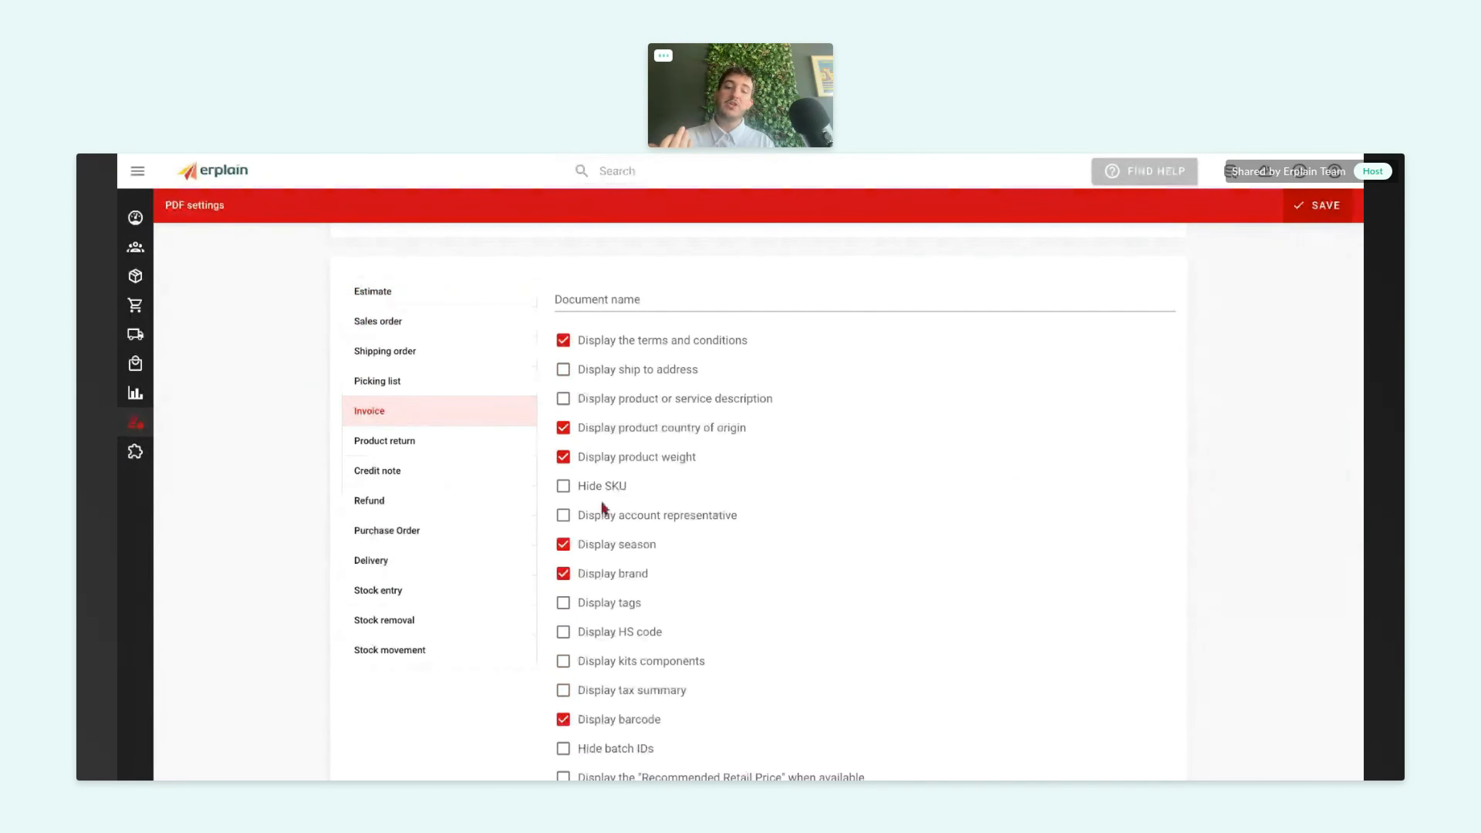
{"action": "scroll", "coordinate": [605, 512], "scroll_direction": "down", "scroll_amount": 1}
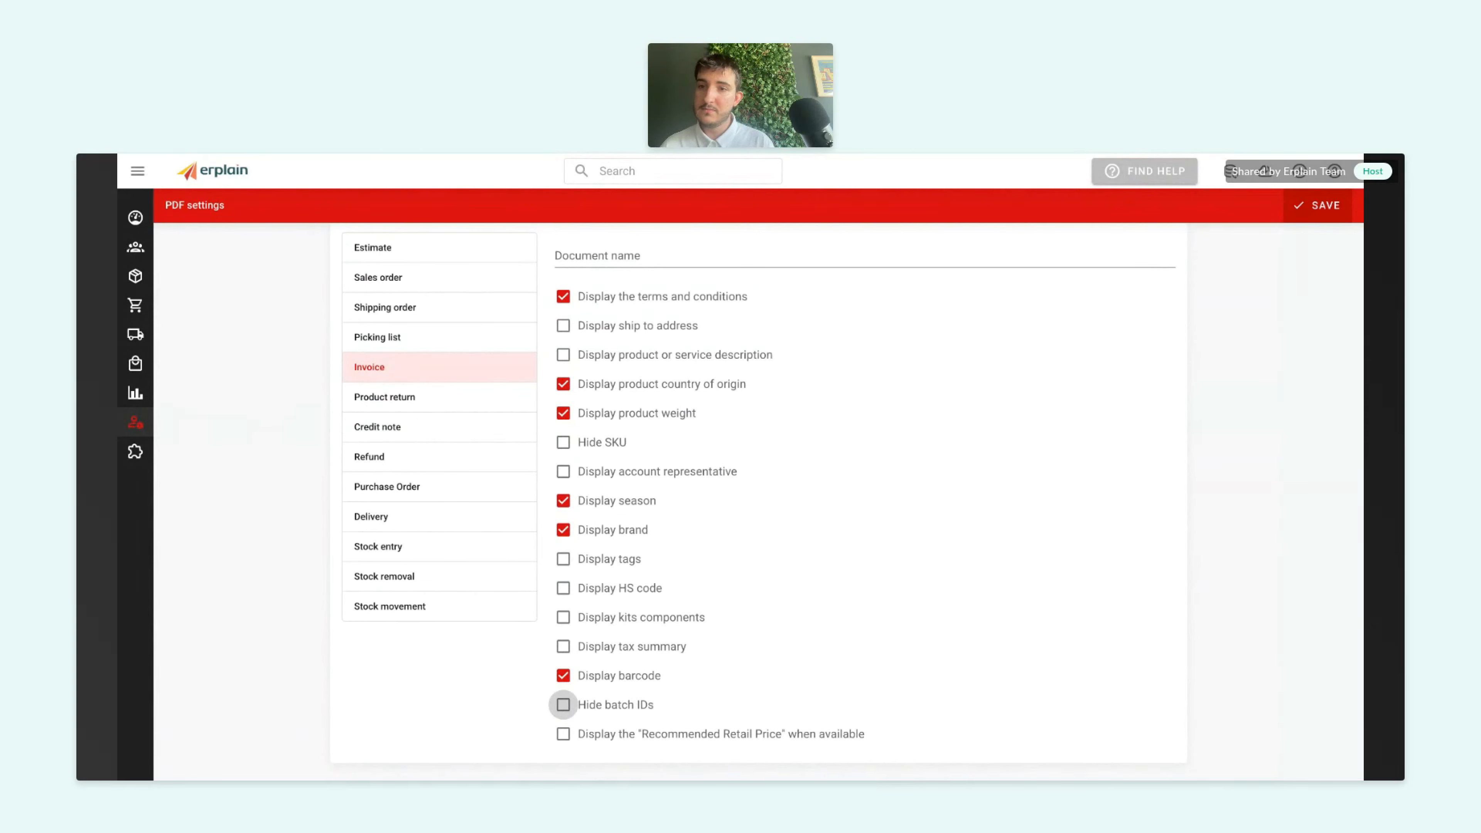
- Review the inventory bulk update list and filter it to products whose name contains "apple"
{"action": "left_click", "coordinate": [243, 174]}
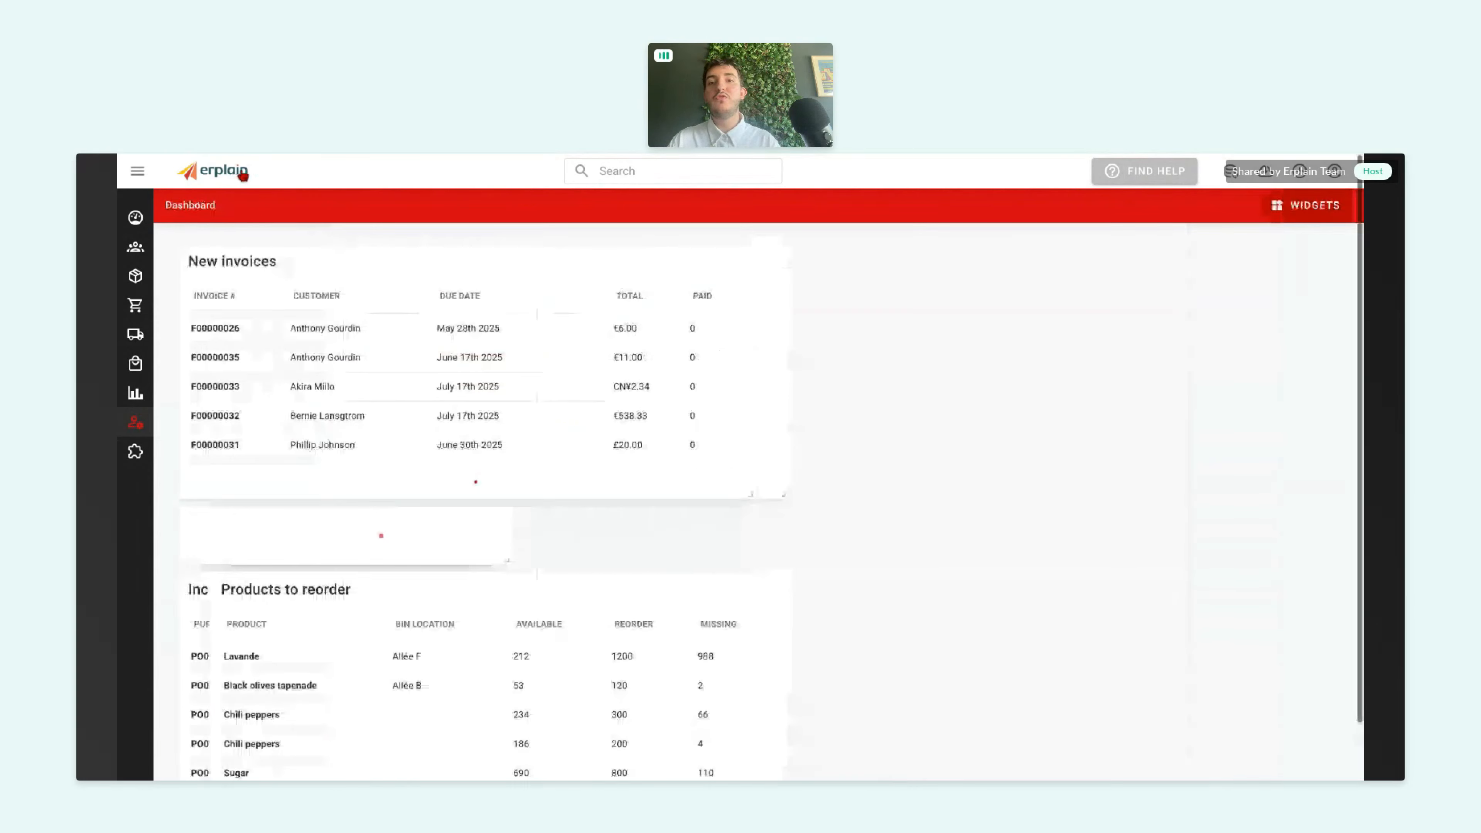
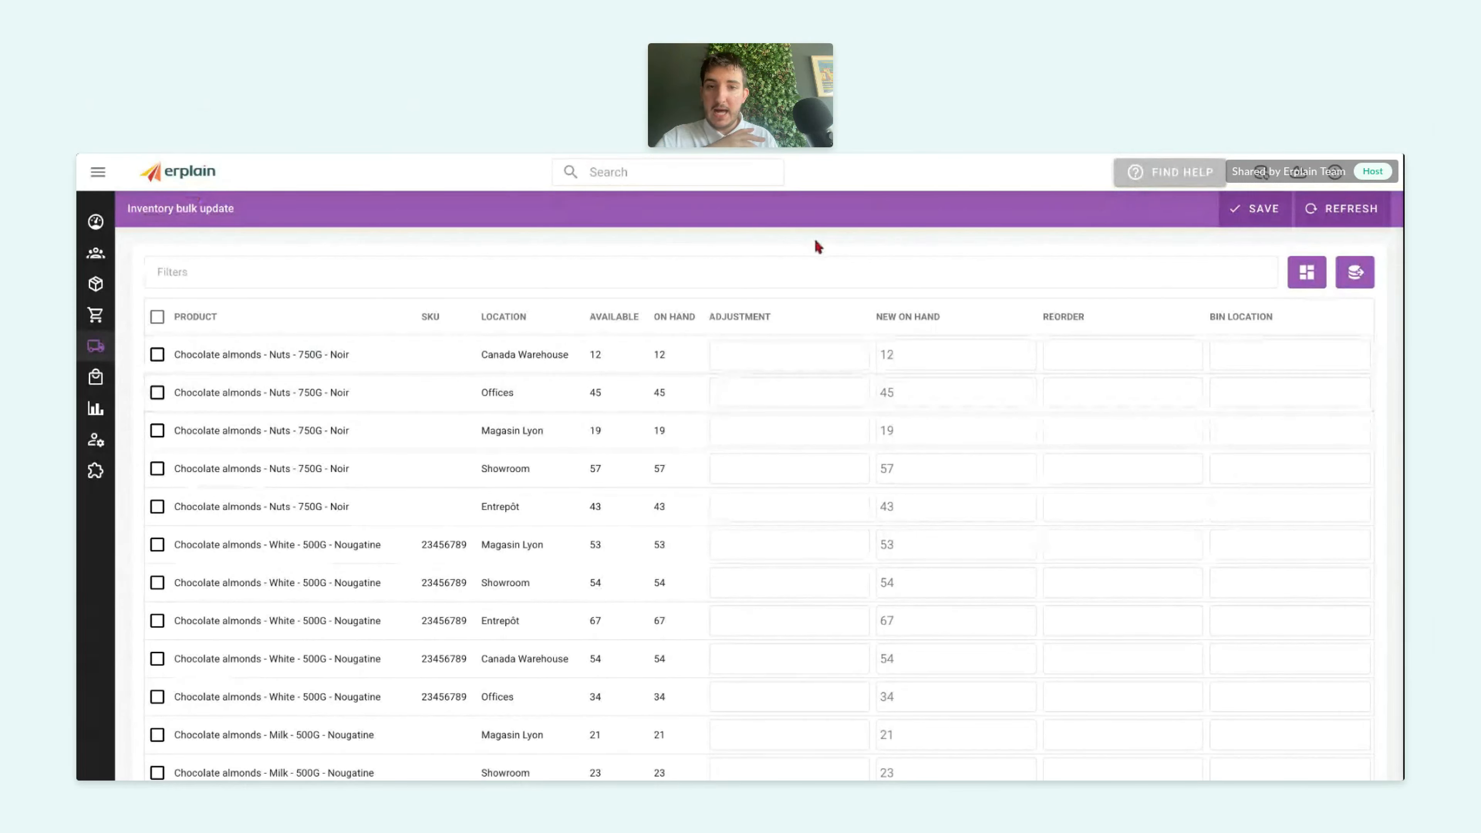
{"action": "scroll", "coordinate": [689, 444], "scroll_direction": "down", "scroll_amount": 4}
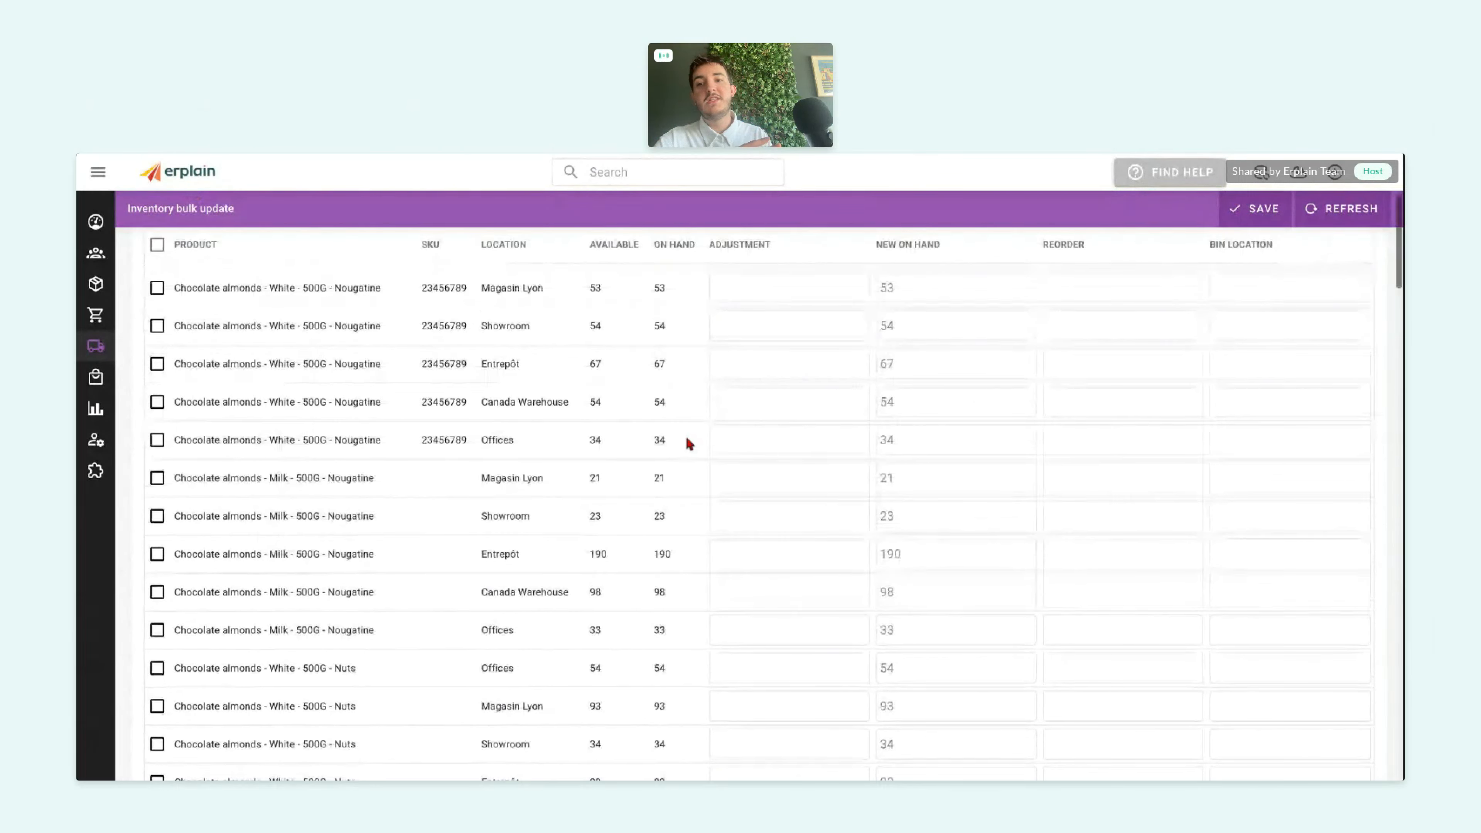
{"action": "scroll", "coordinate": [690, 444], "scroll_direction": "down", "scroll_amount": 10}
{"action": "scroll", "coordinate": [685, 434], "scroll_direction": "up", "scroll_amount": 10}
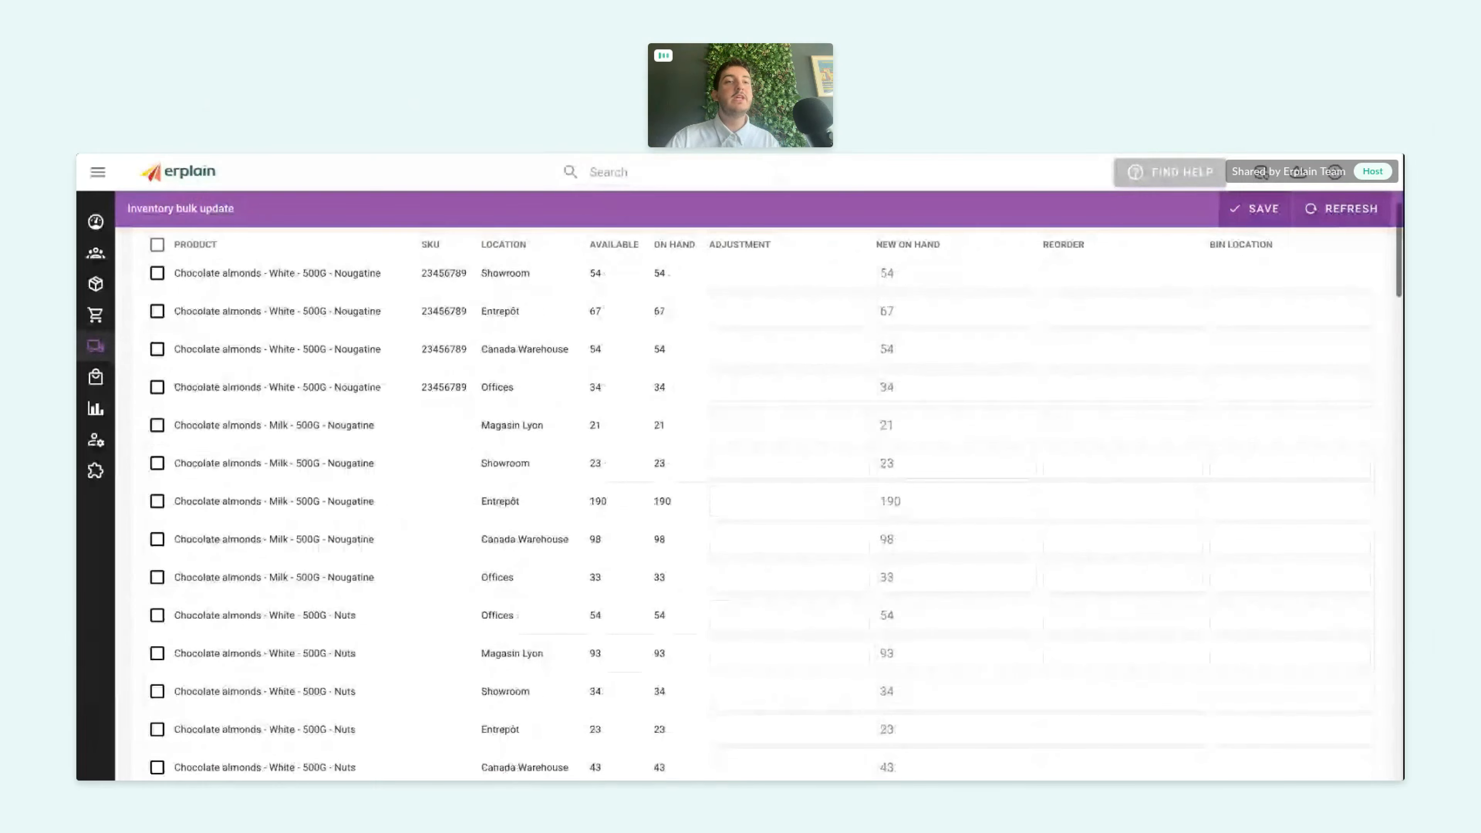
{"action": "scroll", "coordinate": [754, 287], "scroll_direction": "up", "scroll_amount": 5}
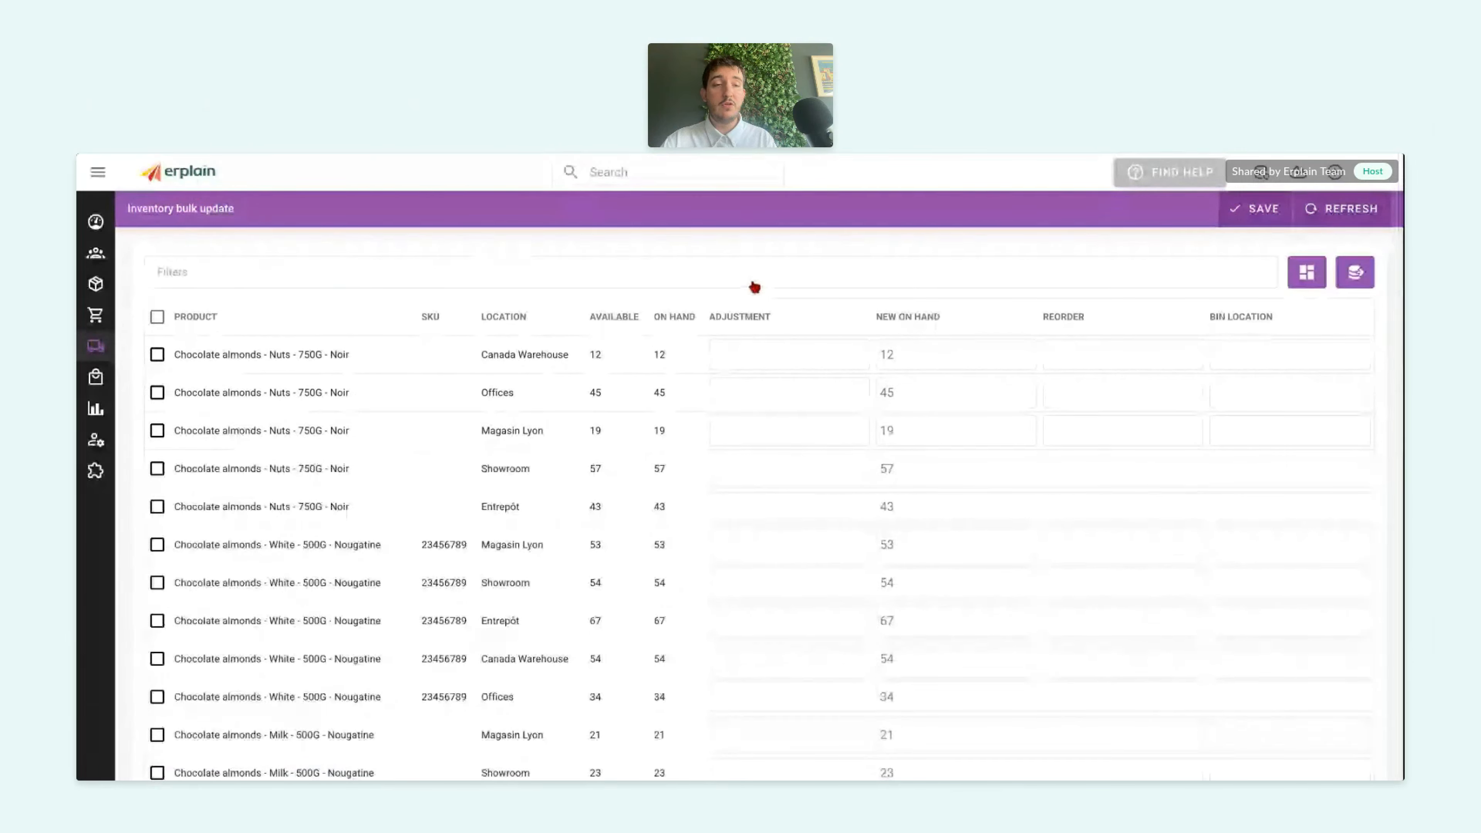
{"action": "left_click", "coordinate": [754, 284]}
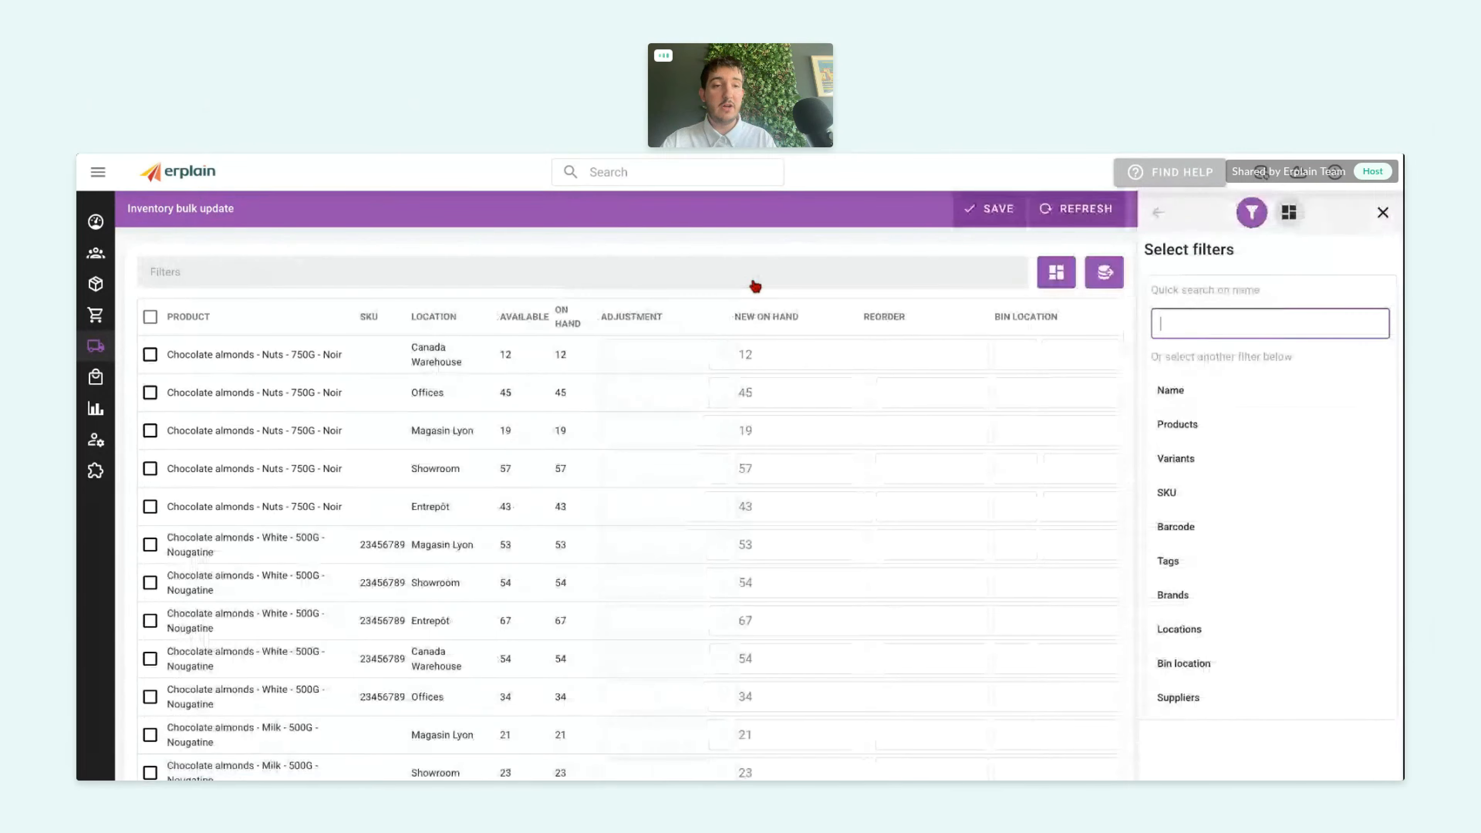
{"action": "left_click", "coordinate": [1163, 393]}
{"action": "type", "text": "apple"}
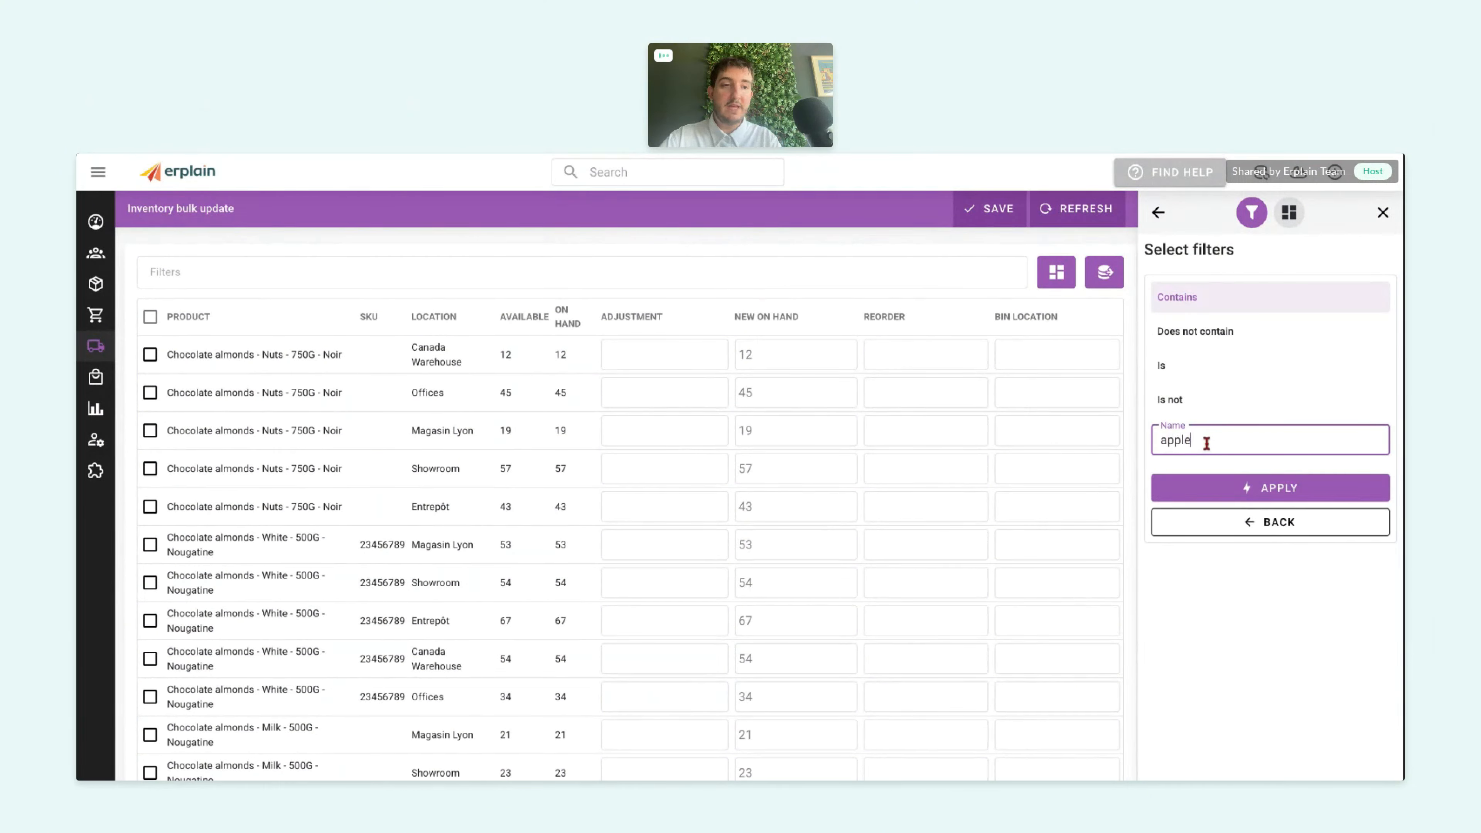
{"action": "left_click", "coordinate": [1178, 494]}
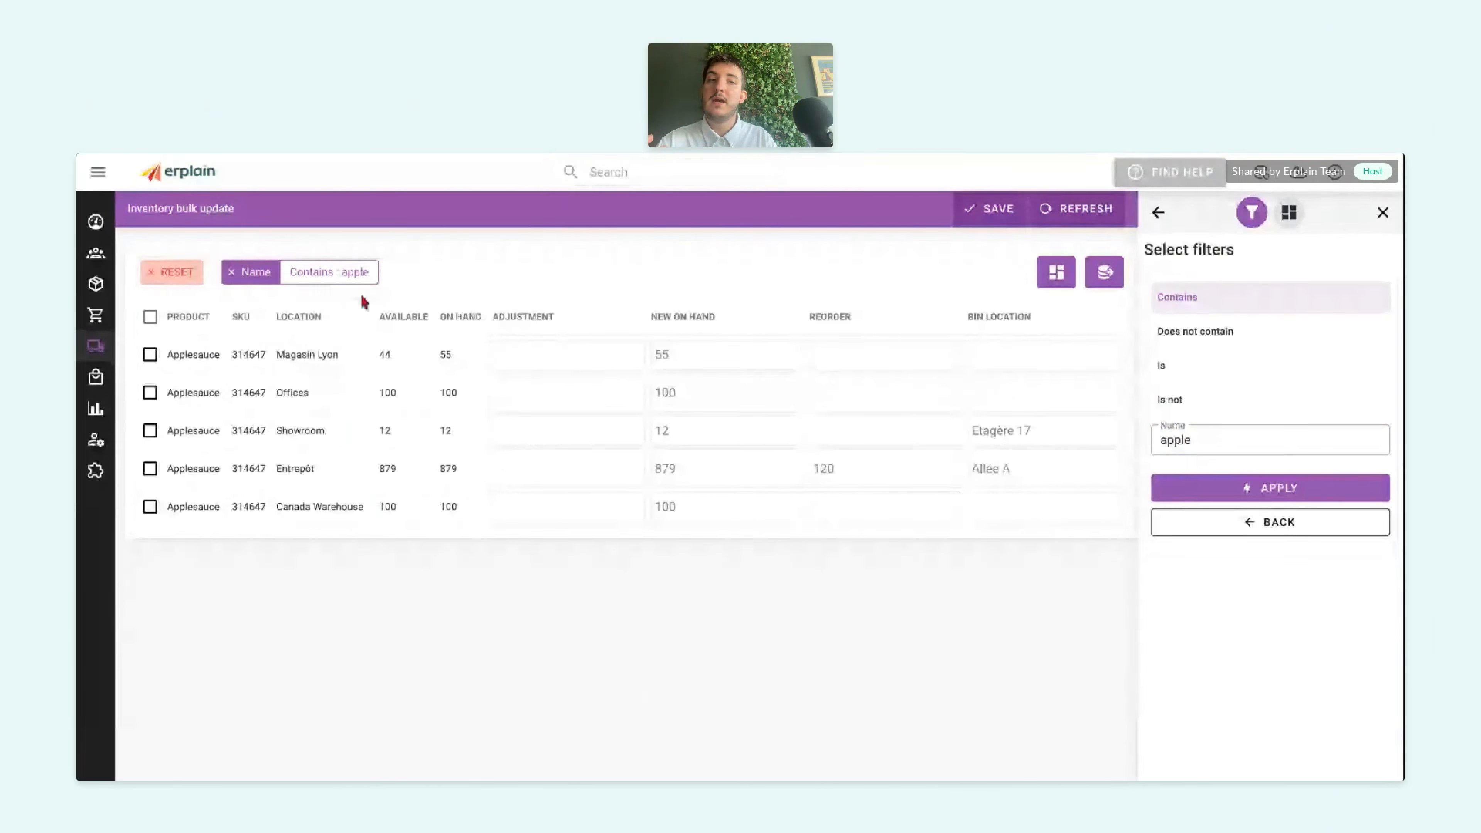
{"action": "left_click", "coordinate": [1385, 214]}
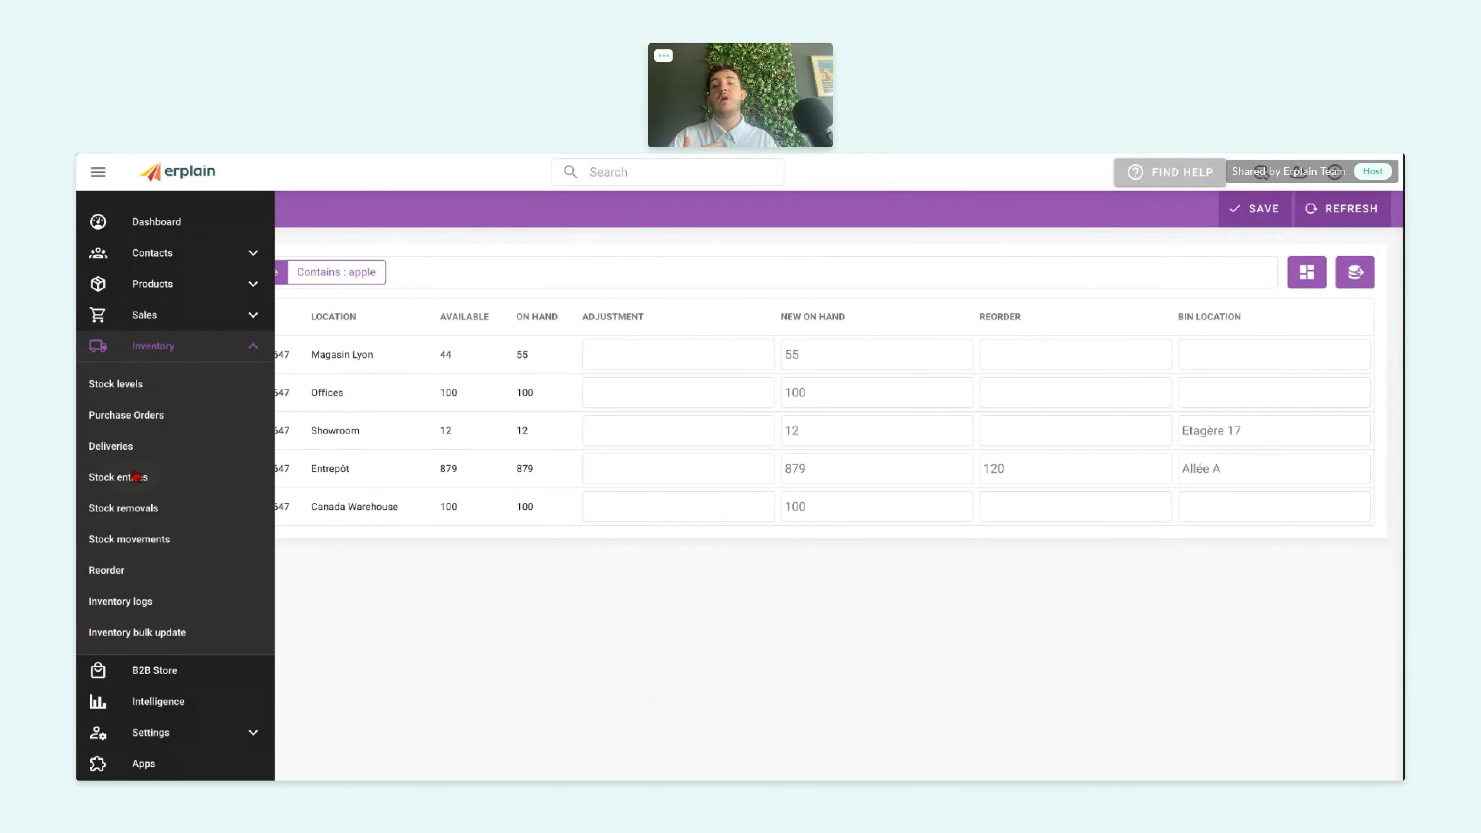
- Start a new stock entry for Magasin Lyon and add one unit of Apple Juice to it
{"action": "left_click", "coordinate": [135, 477]}
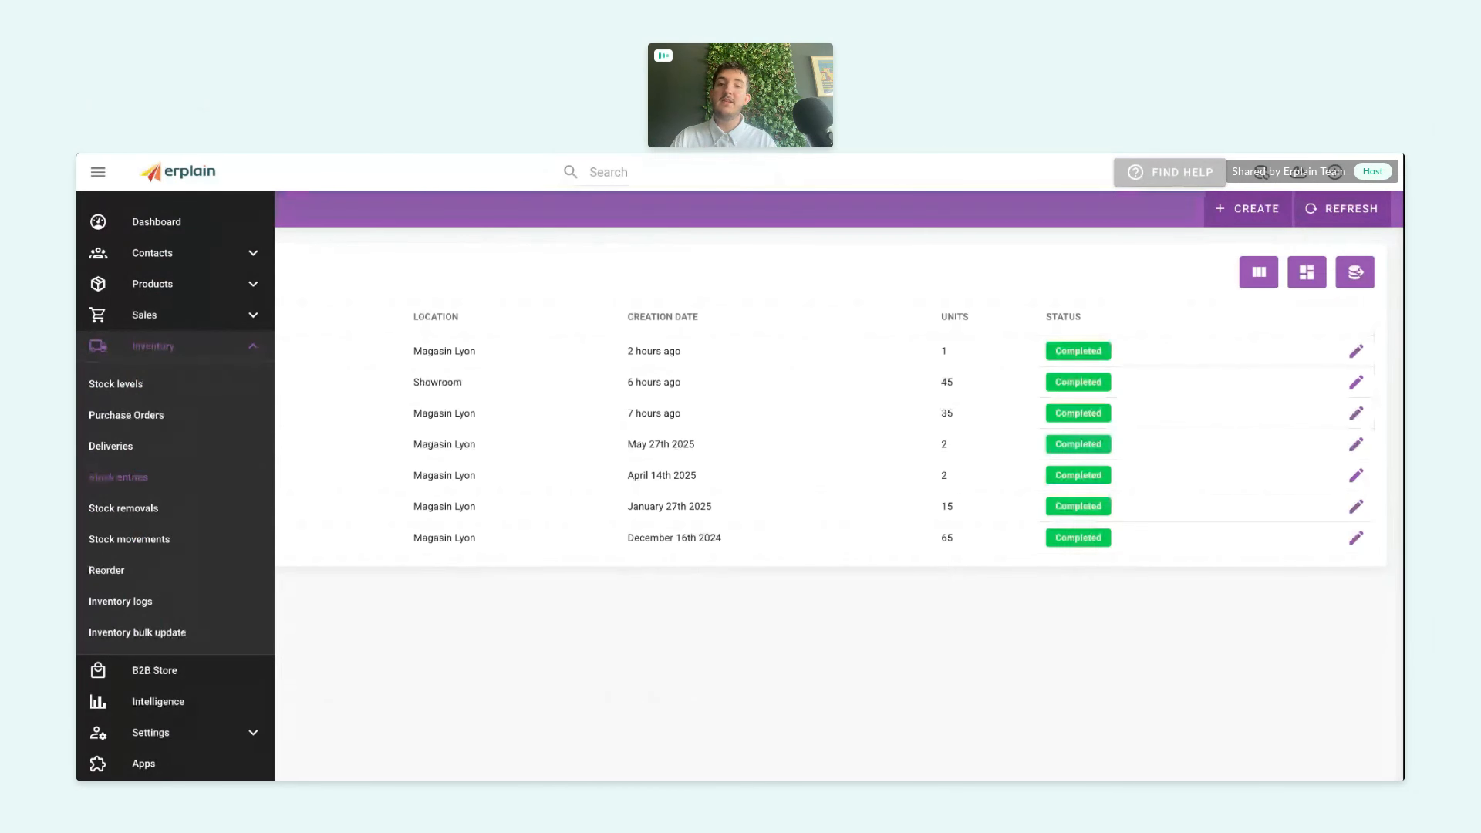
{"action": "left_click", "coordinate": [1267, 210]}
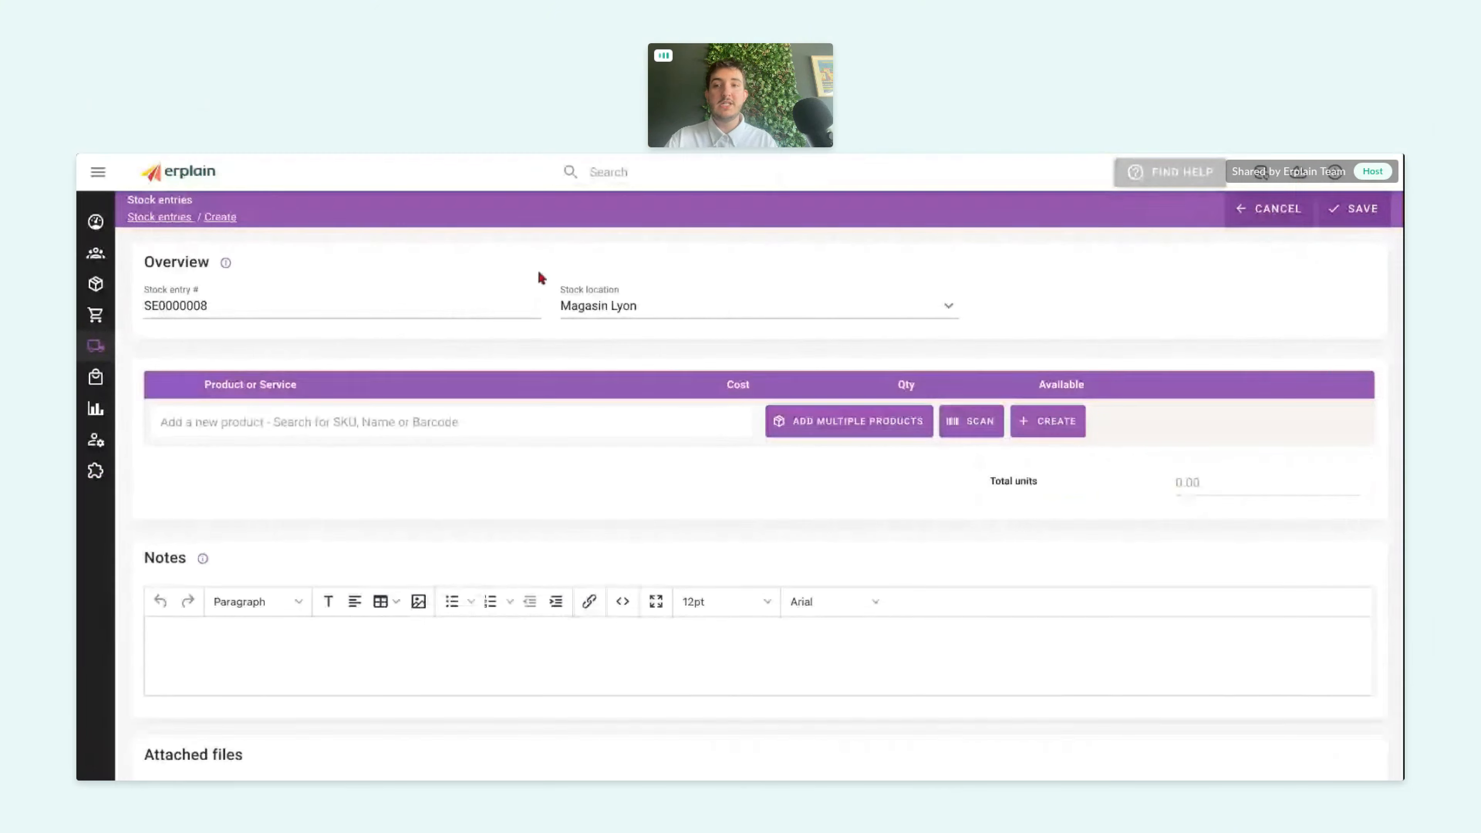
{"action": "left_click", "coordinate": [796, 419]}
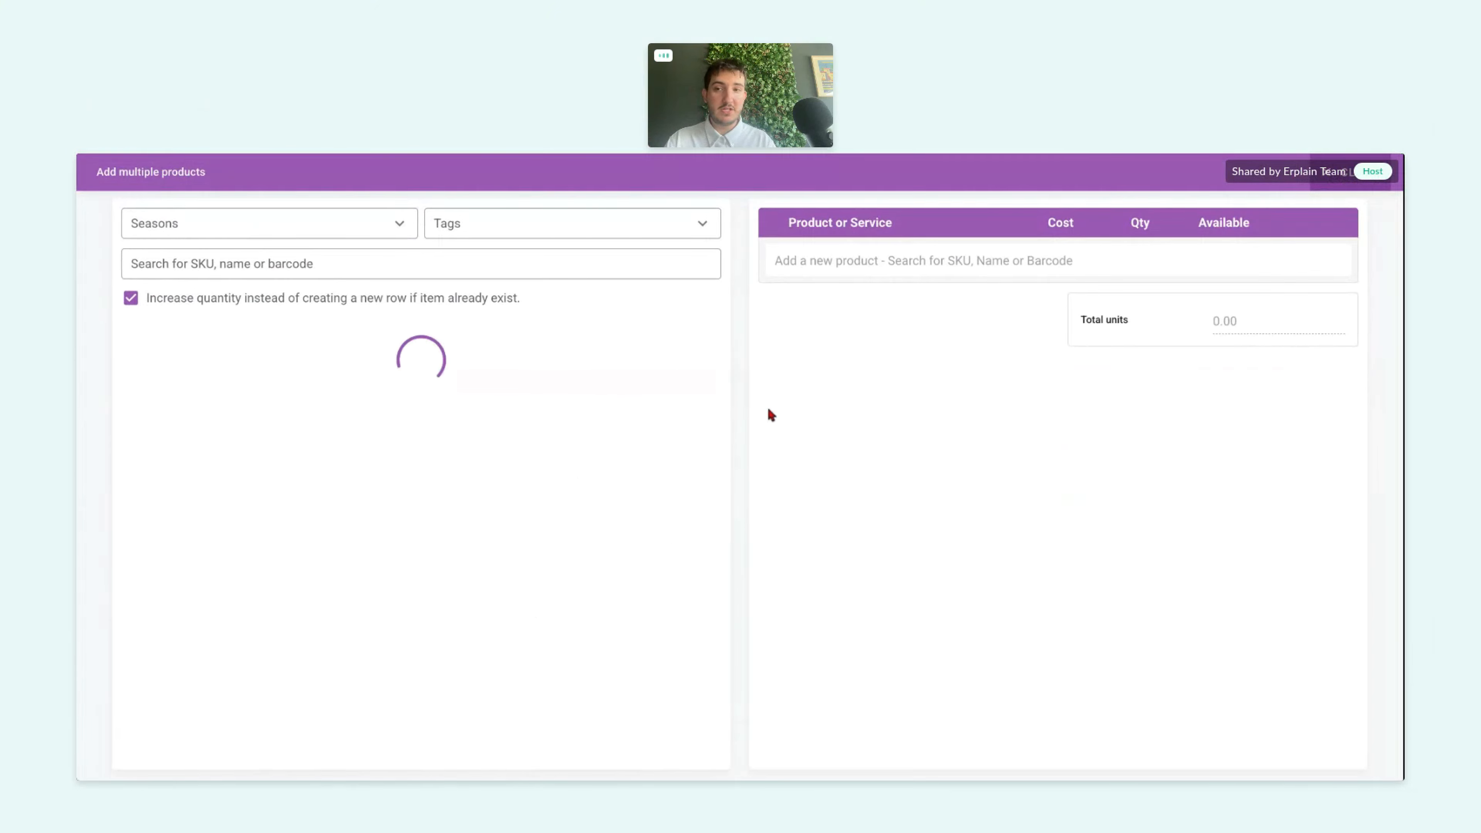
{"action": "left_click", "coordinate": [400, 263]}
{"action": "type", "text": "apple"}
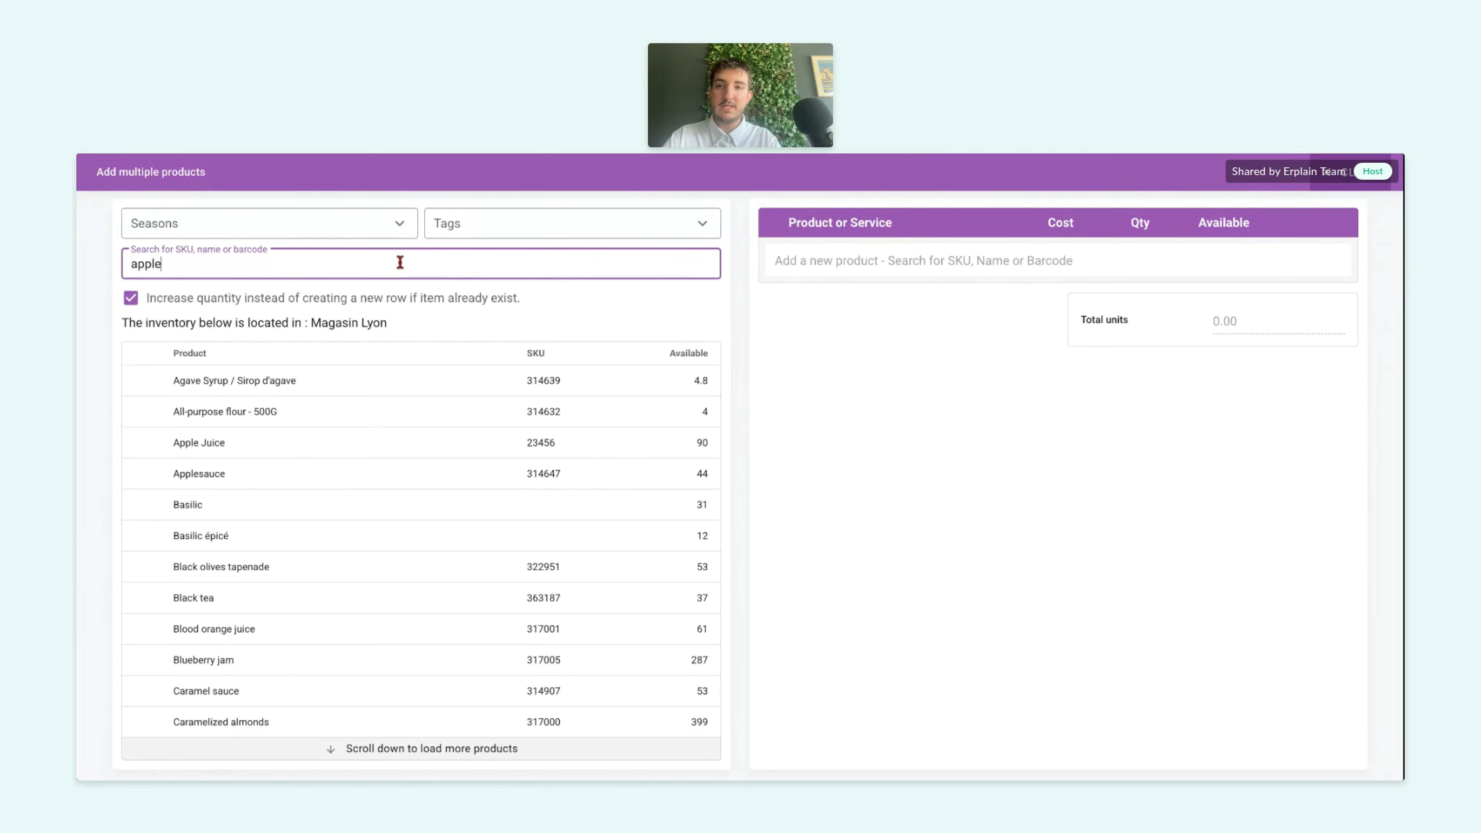
{"action": "left_click", "coordinate": [230, 408]}
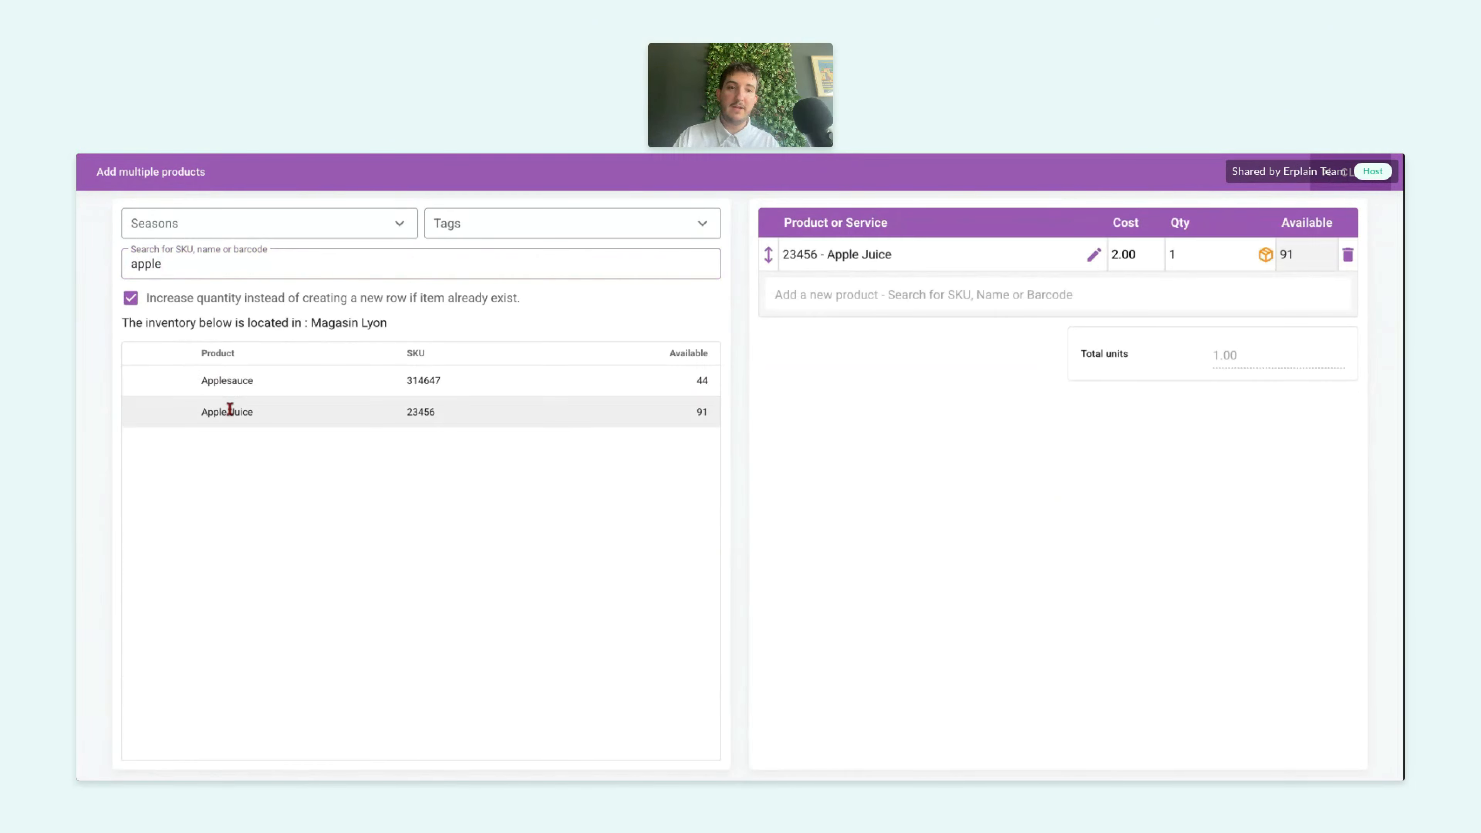
{"action": "left_click", "coordinate": [1363, 182]}
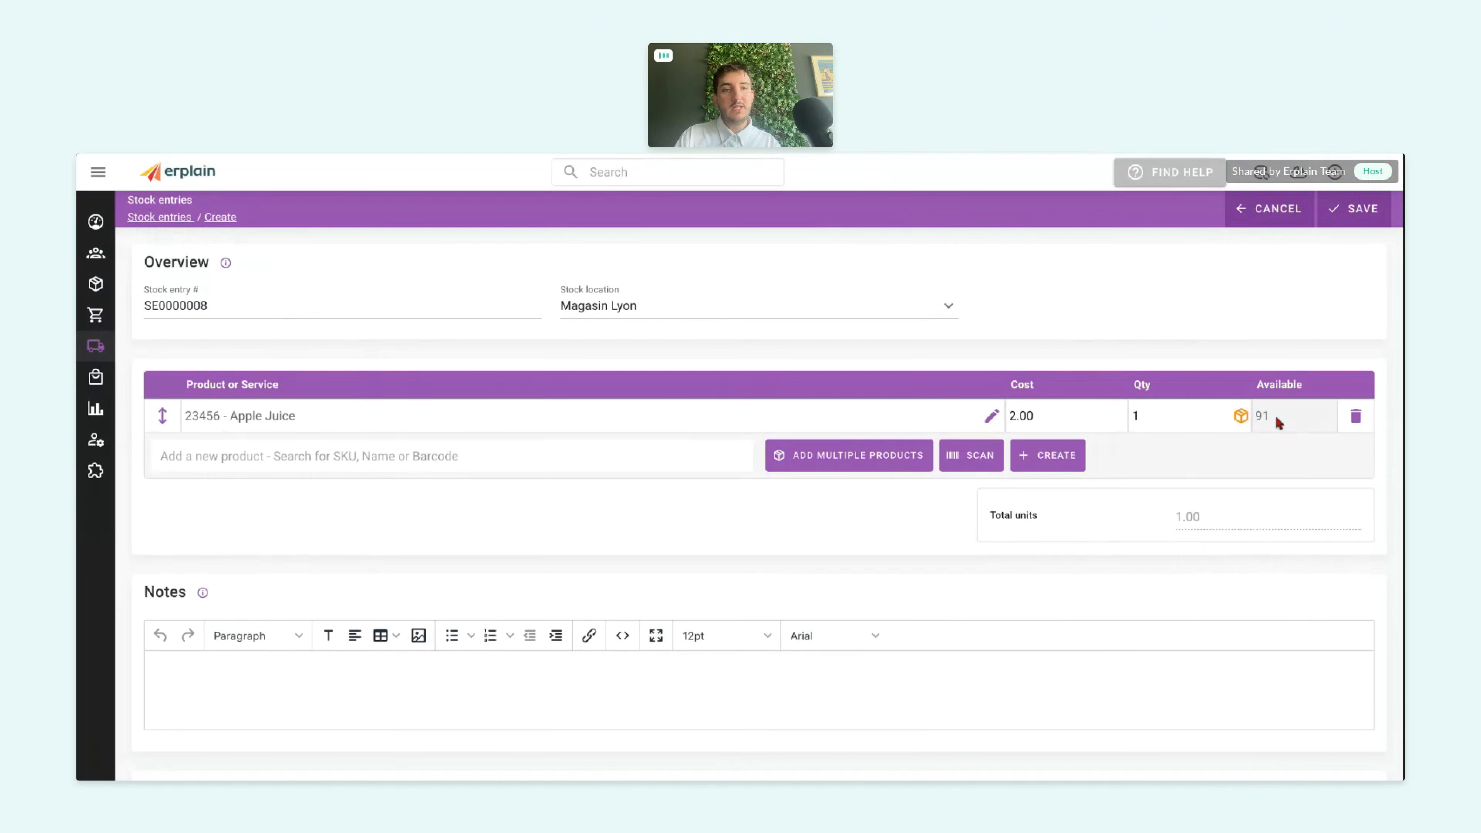
- Allocate the Apple Juice unit to batch Juice1 and save the stock entry
{"action": "left_click", "coordinate": [1241, 416]}
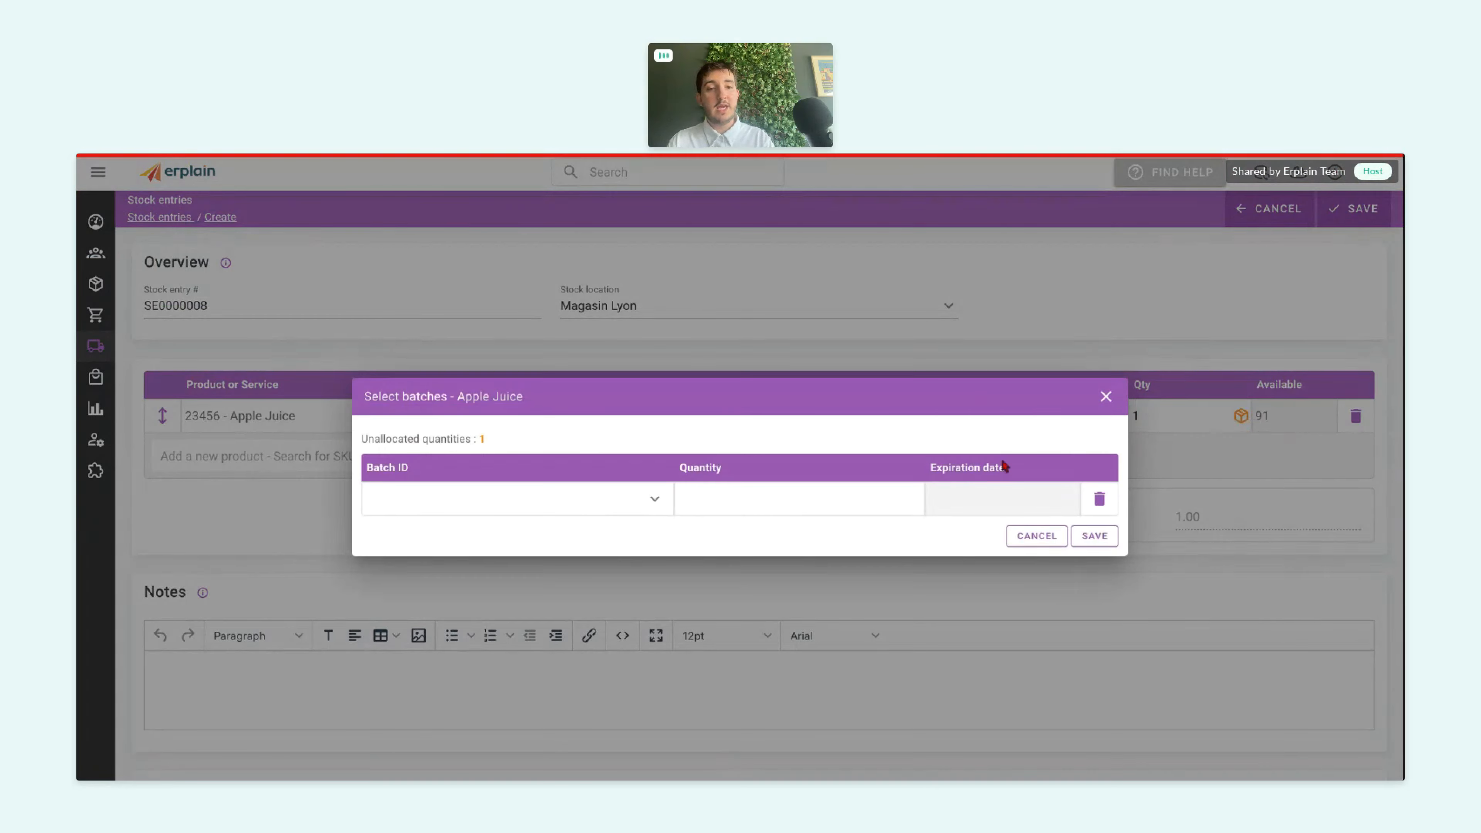
{"action": "left_click", "coordinate": [654, 496]}
{"action": "left_click", "coordinate": [627, 546]}
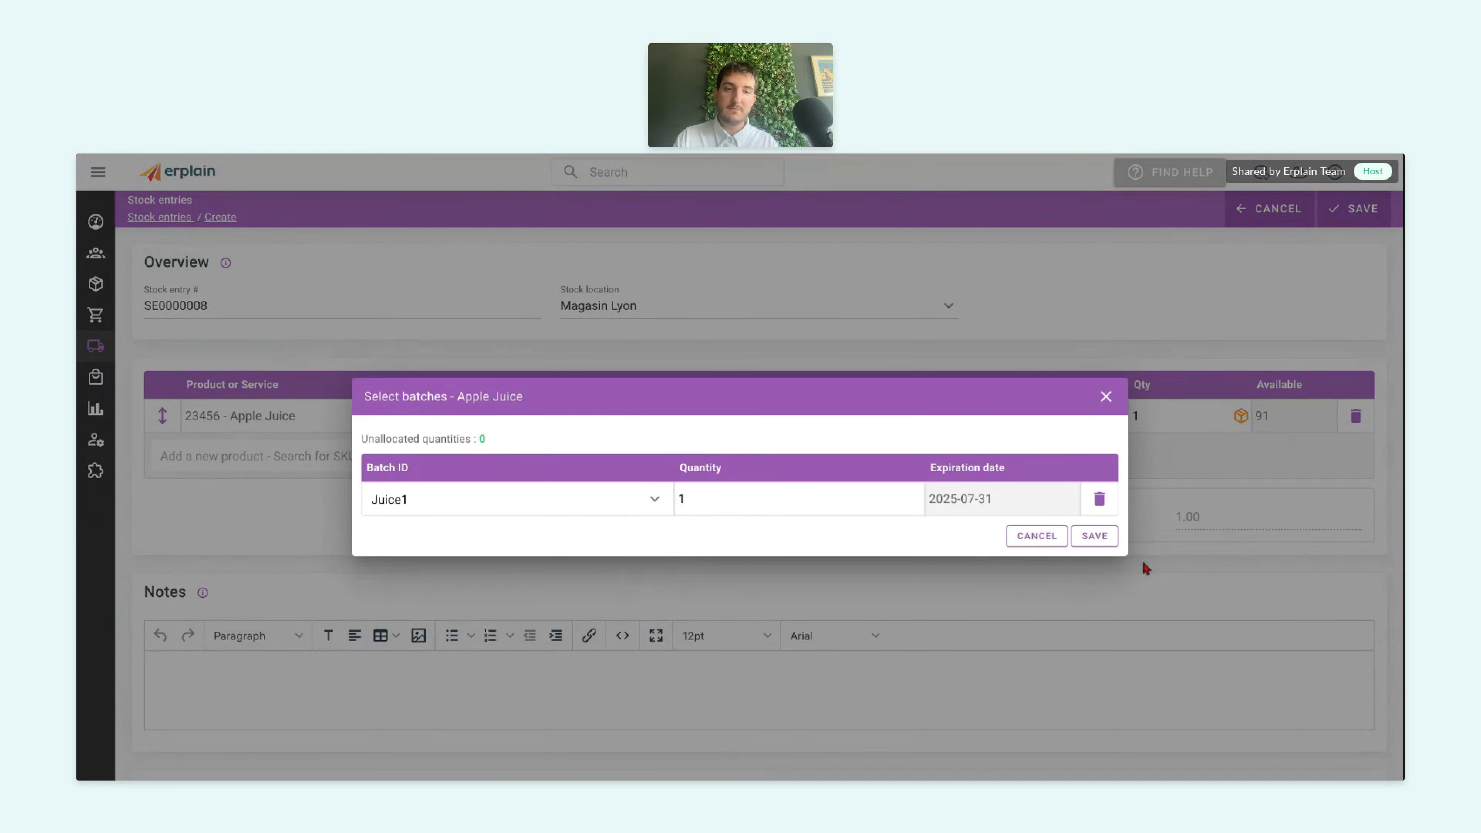
{"action": "left_click", "coordinate": [1105, 537]}
{"action": "left_click", "coordinate": [1352, 206]}
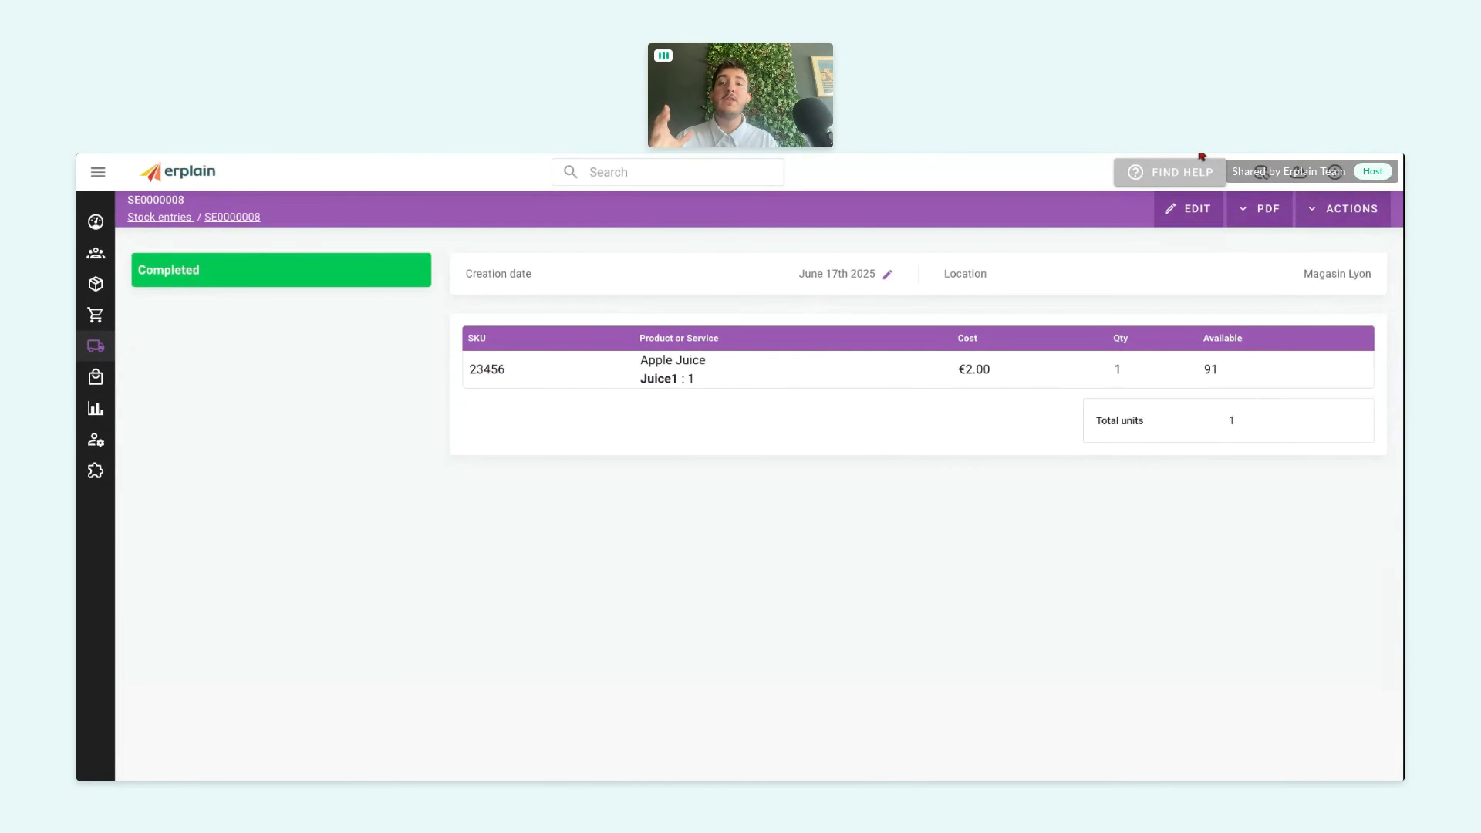
- Look through the list of product batches and open the Showroom batch CitrusII of Jus de citron vert
{"action": "left_click", "coordinate": [213, 174]}
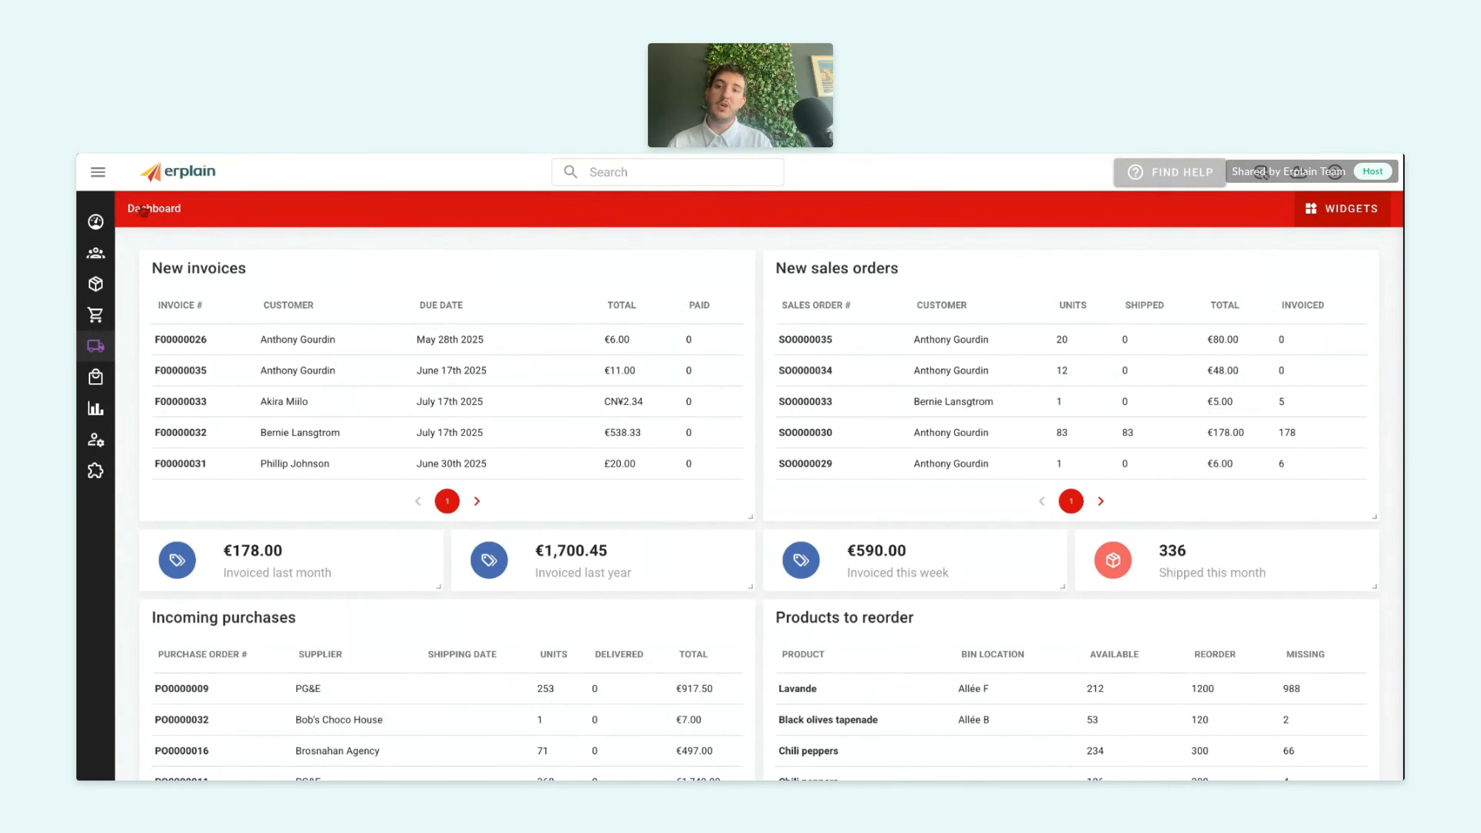
{"action": "left_click", "coordinate": [116, 283]}
{"action": "left_click", "coordinate": [113, 445]}
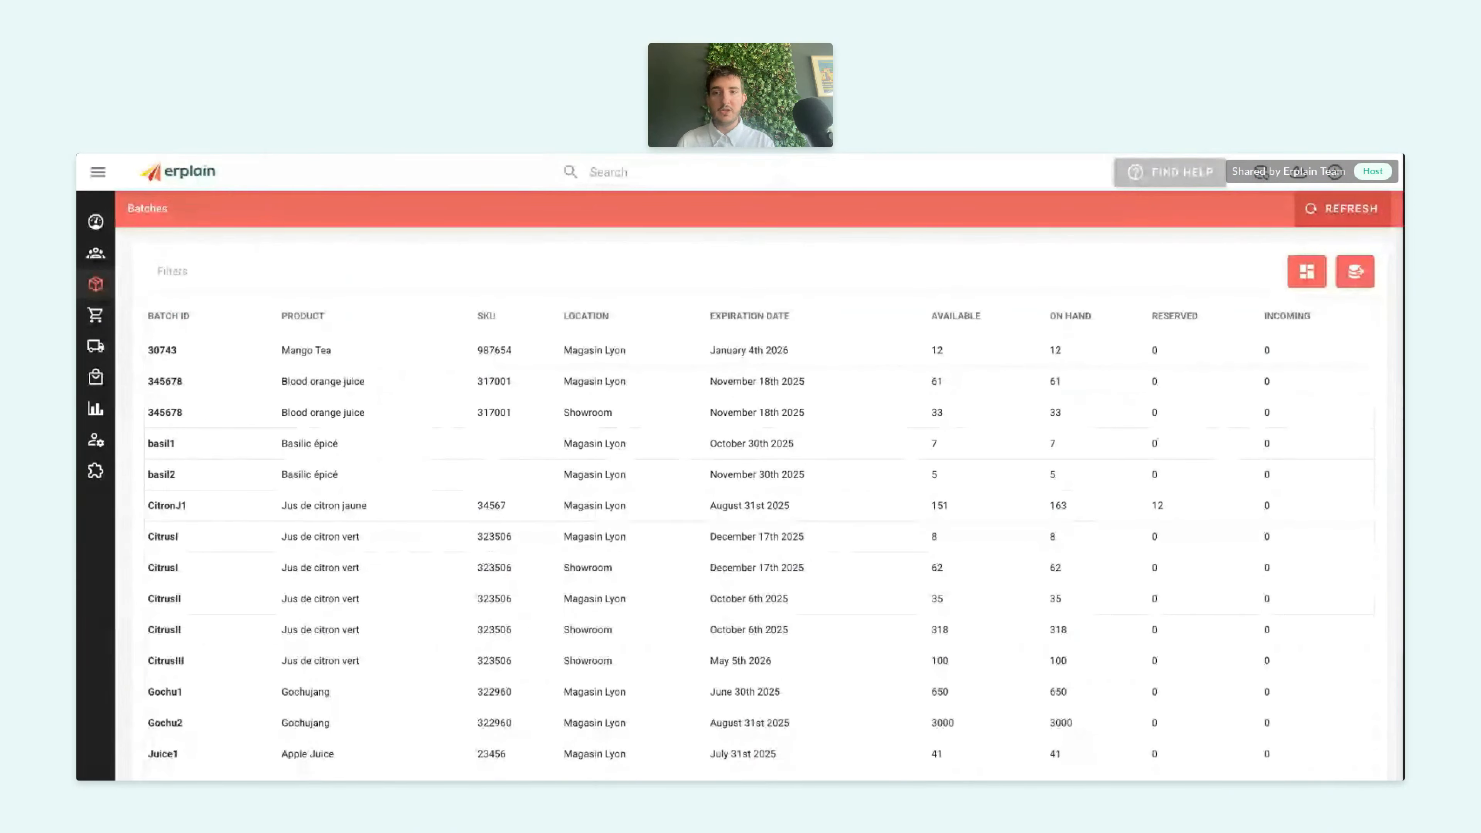
{"action": "scroll", "coordinate": [444, 294], "scroll_direction": "down", "scroll_amount": 1}
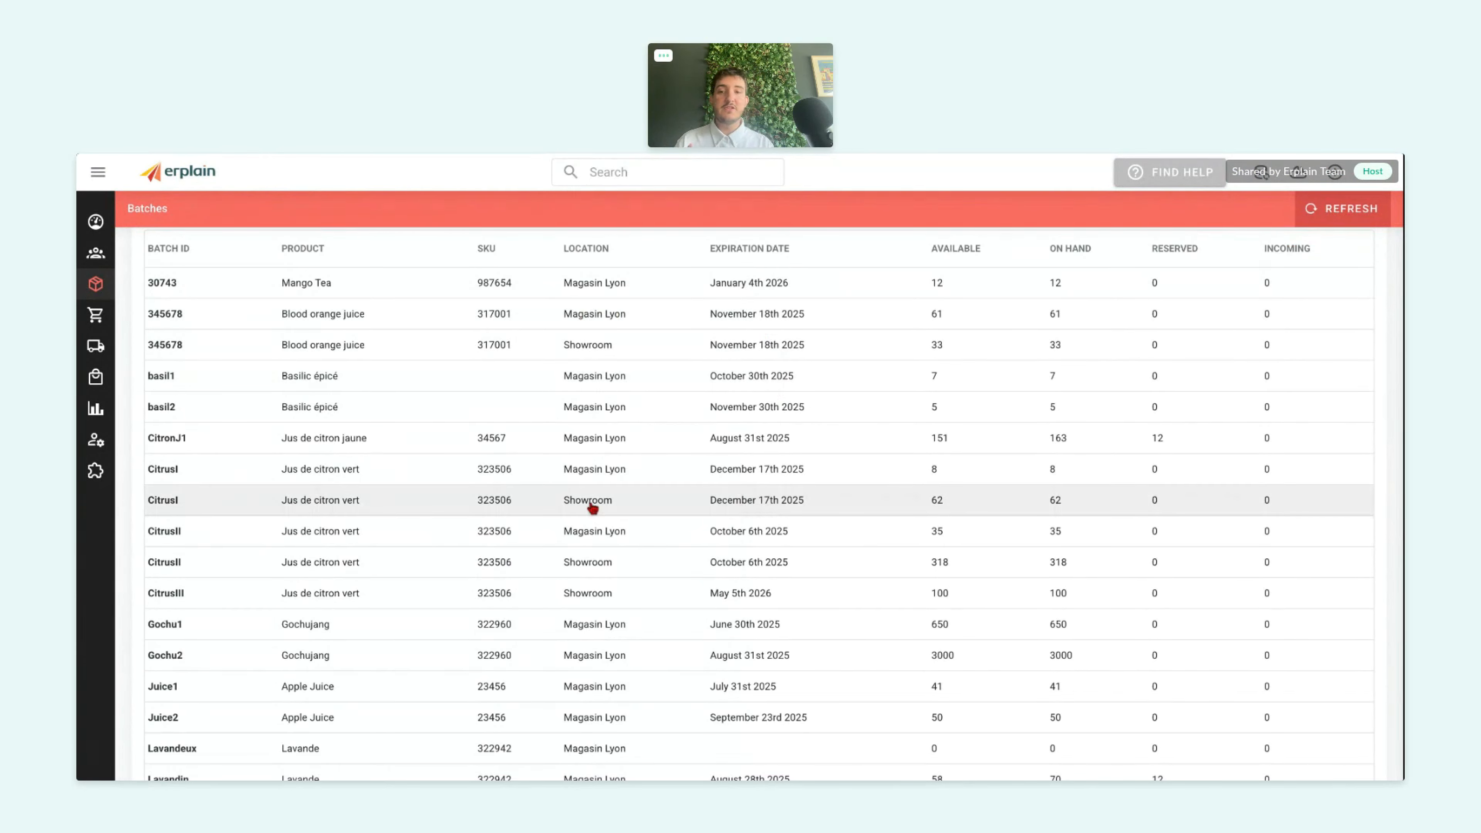
{"action": "scroll", "coordinate": [447, 469], "scroll_direction": "down", "scroll_amount": 2}
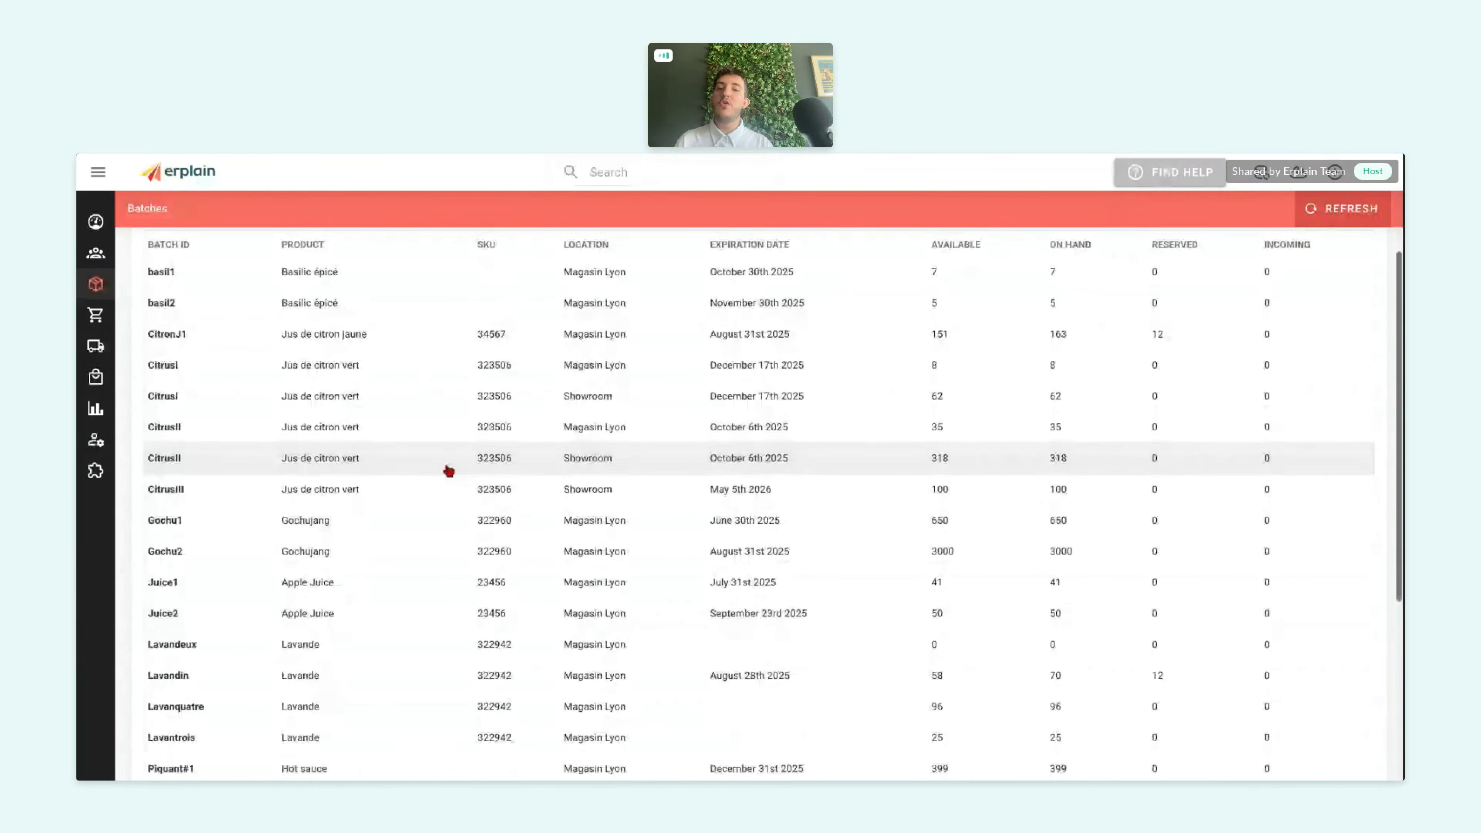
{"action": "left_click", "coordinate": [159, 459]}
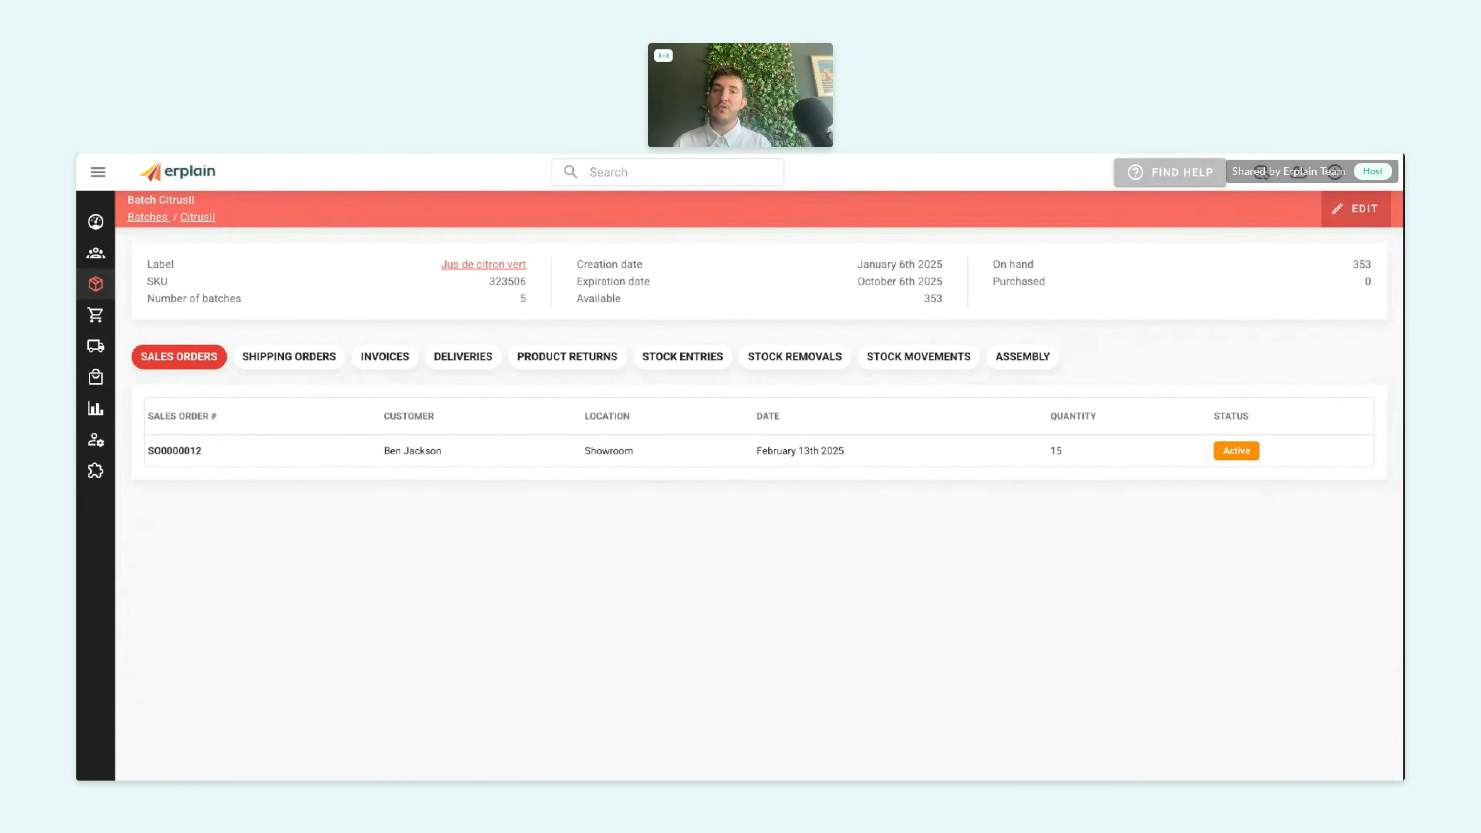
- Trace batch CitrusII through its first product return to the source invoice, and reopen that return from the invoice
{"action": "mouse_move", "coordinate": [81, 262]}
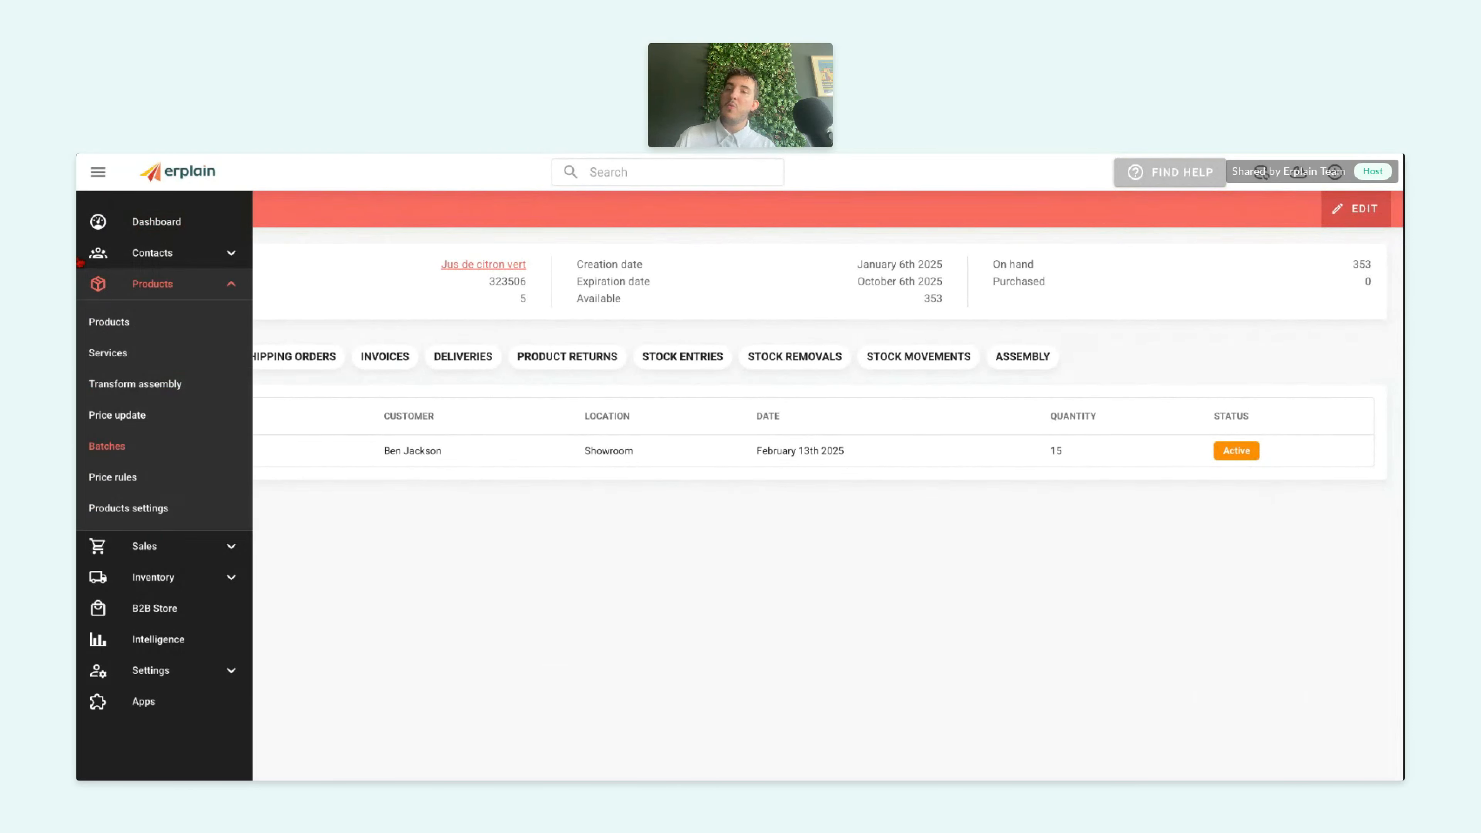
{"action": "left_click", "coordinate": [592, 363]}
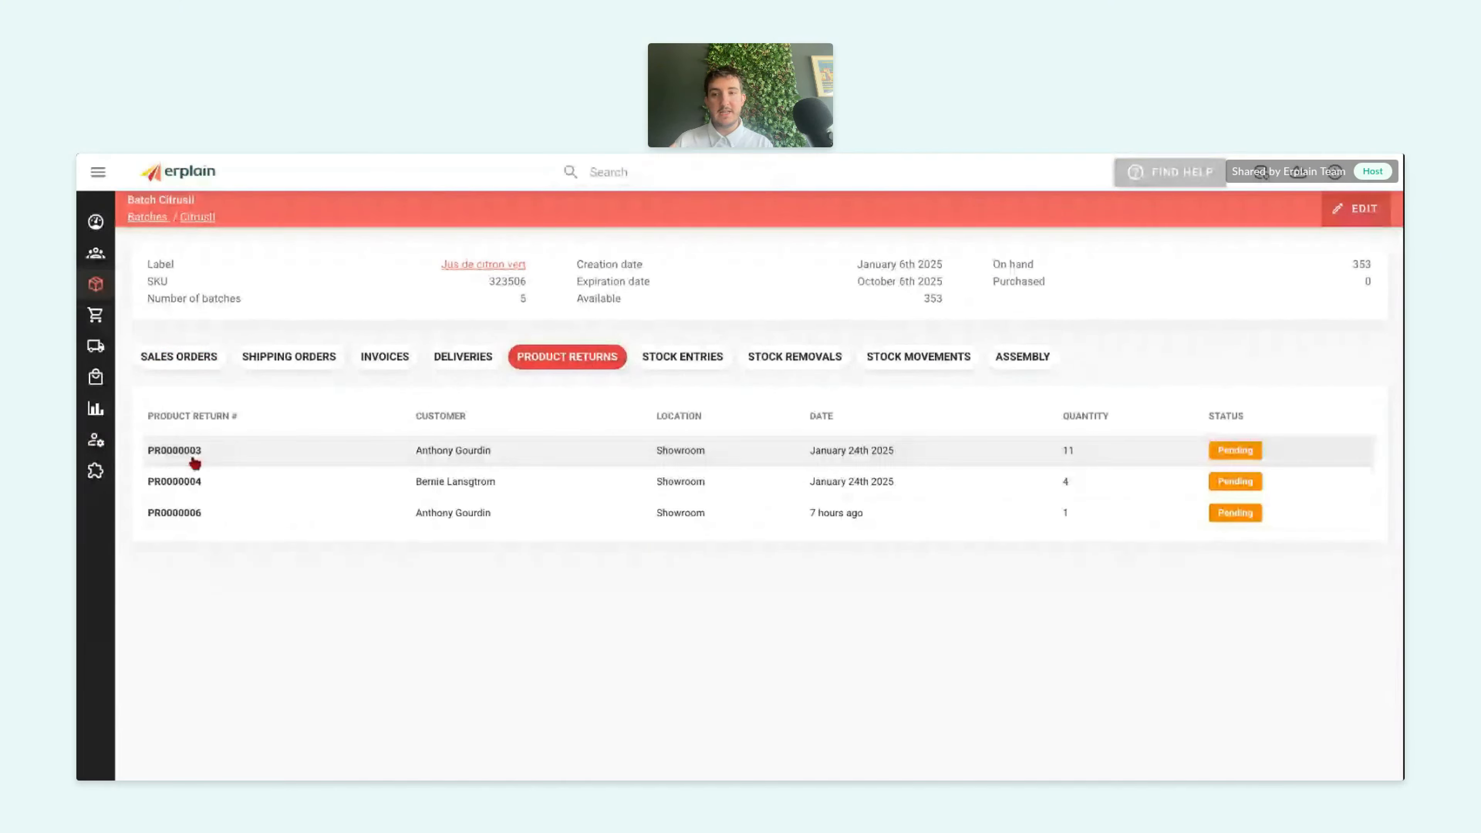
{"action": "left_click", "coordinate": [189, 456]}
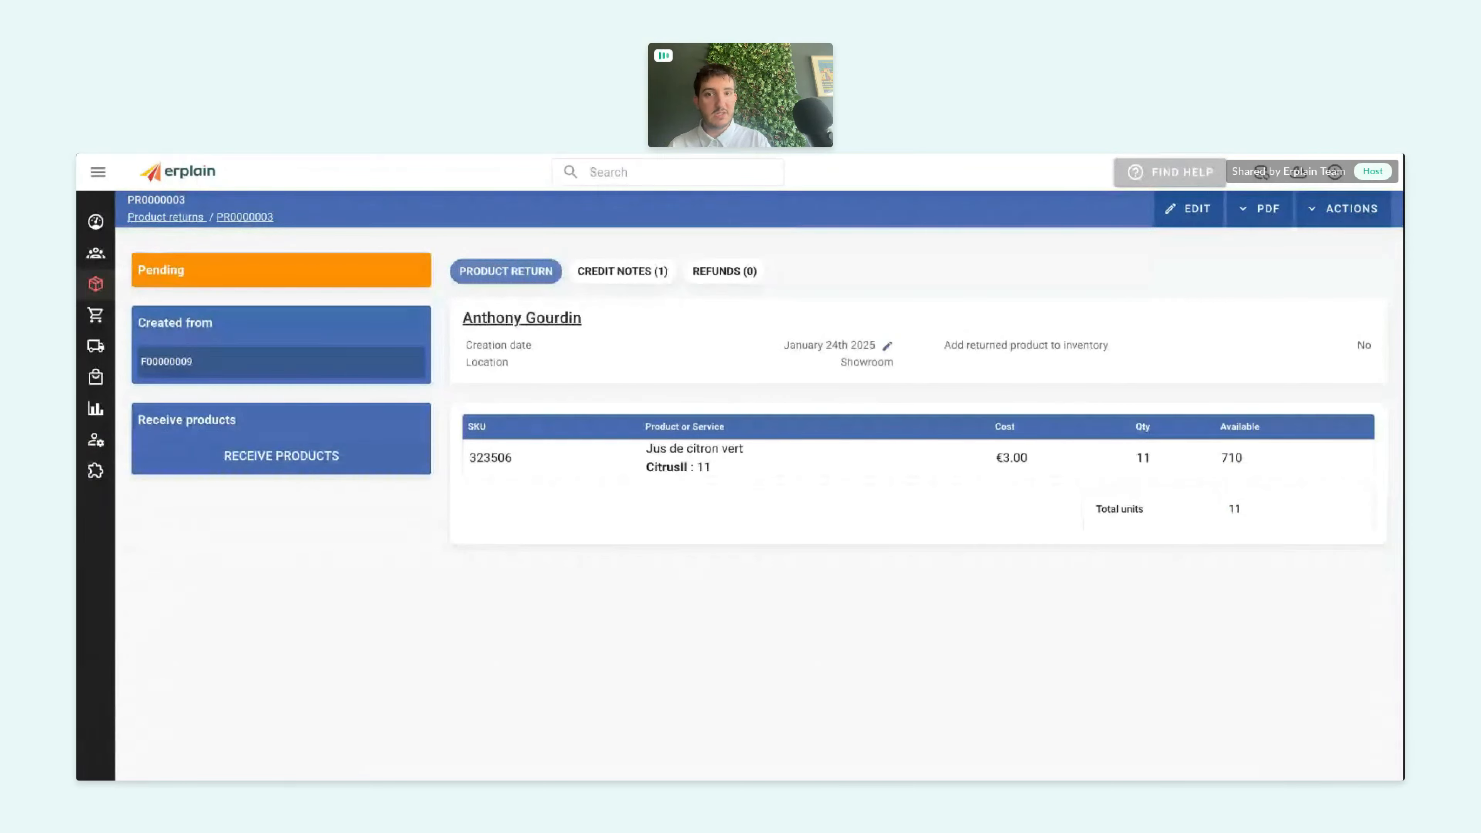
{"action": "left_click", "coordinate": [352, 380]}
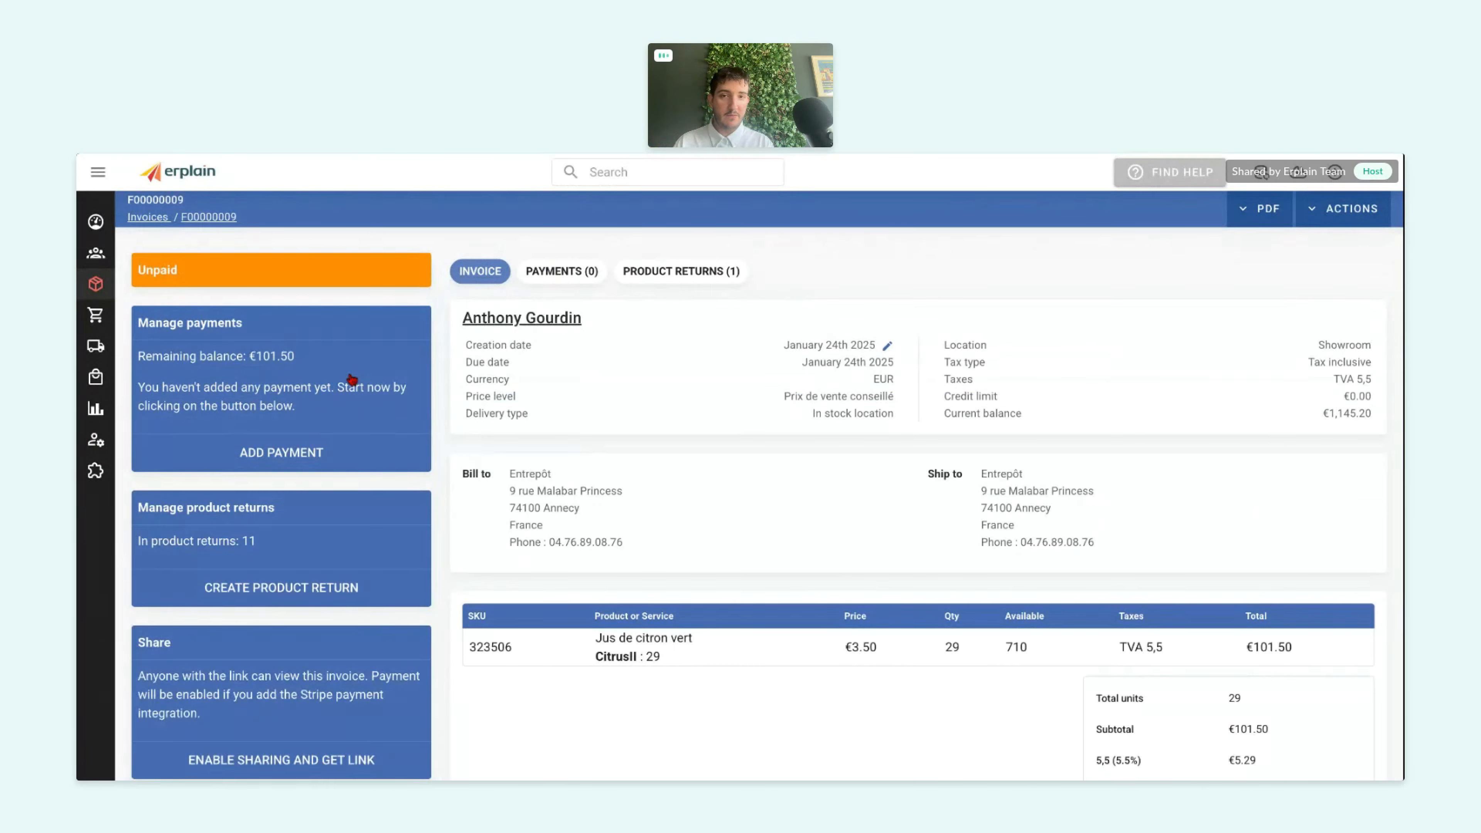
{"action": "left_click", "coordinate": [711, 272]}
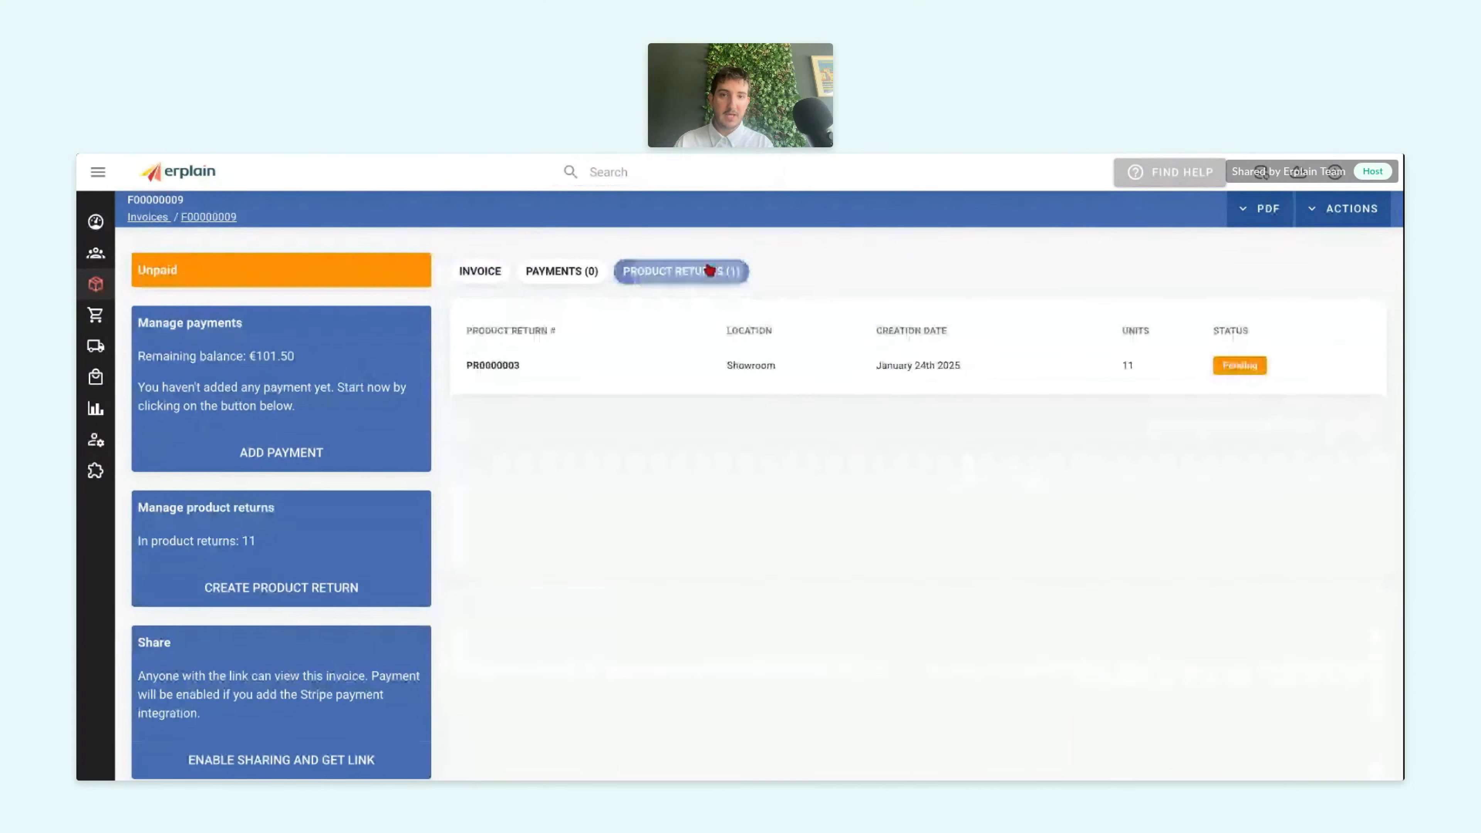
{"action": "left_click", "coordinate": [522, 367]}
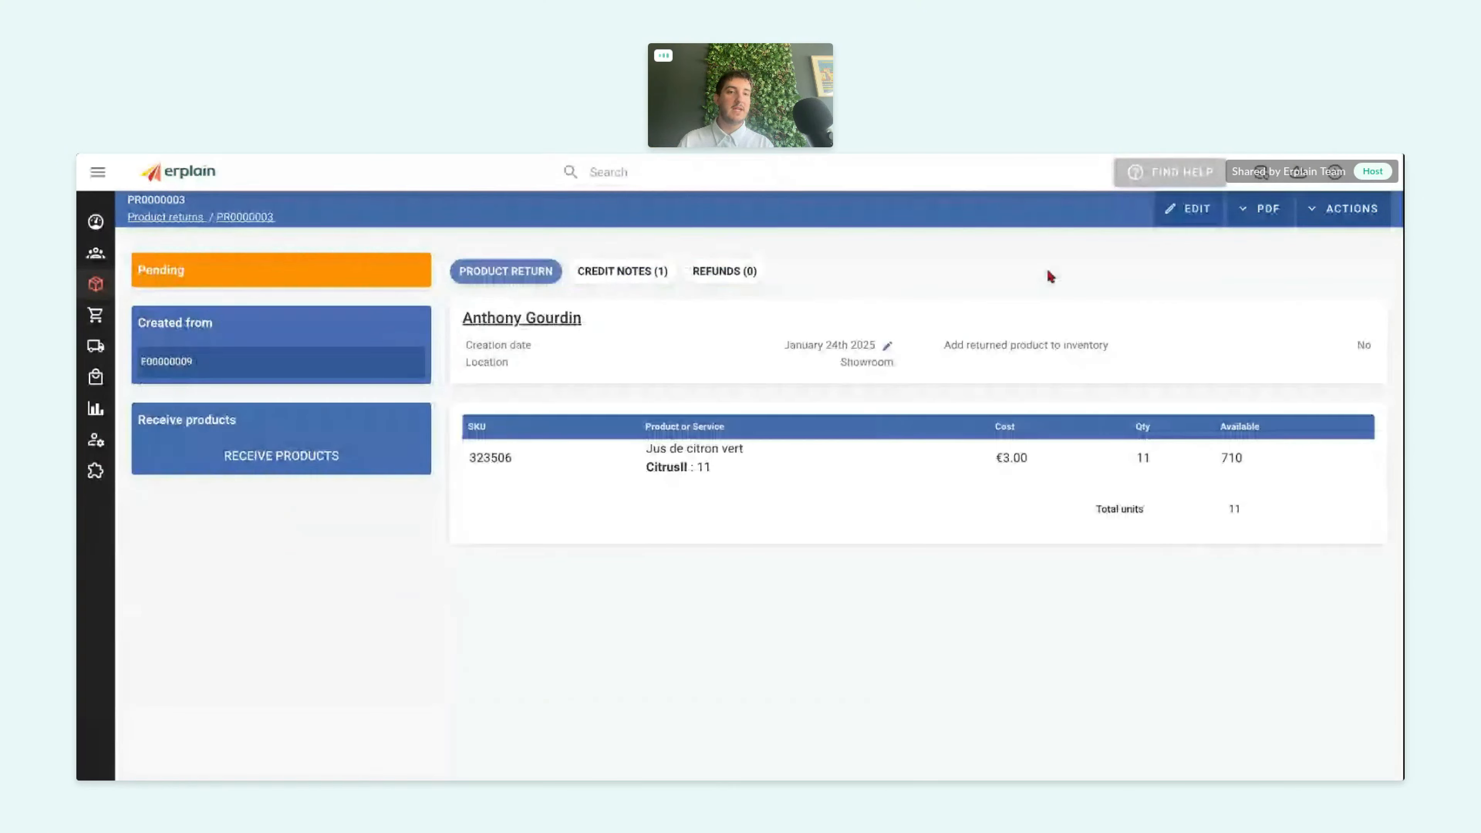
- Open the product return for editing to examine its options, and return to the product returns list without saving
{"action": "left_click", "coordinate": [1188, 212]}
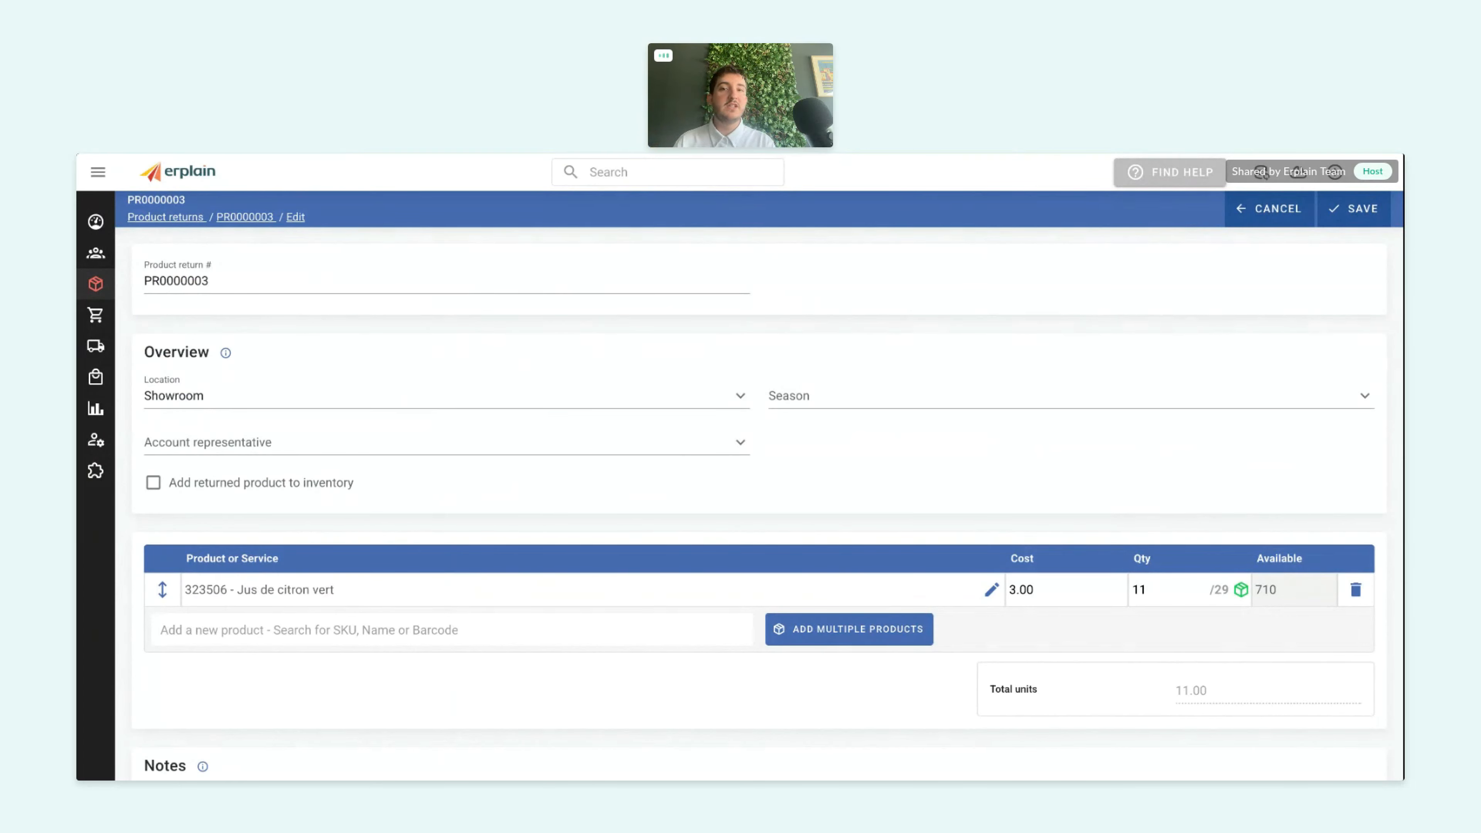
{"action": "mouse_move", "coordinate": [134, 349]}
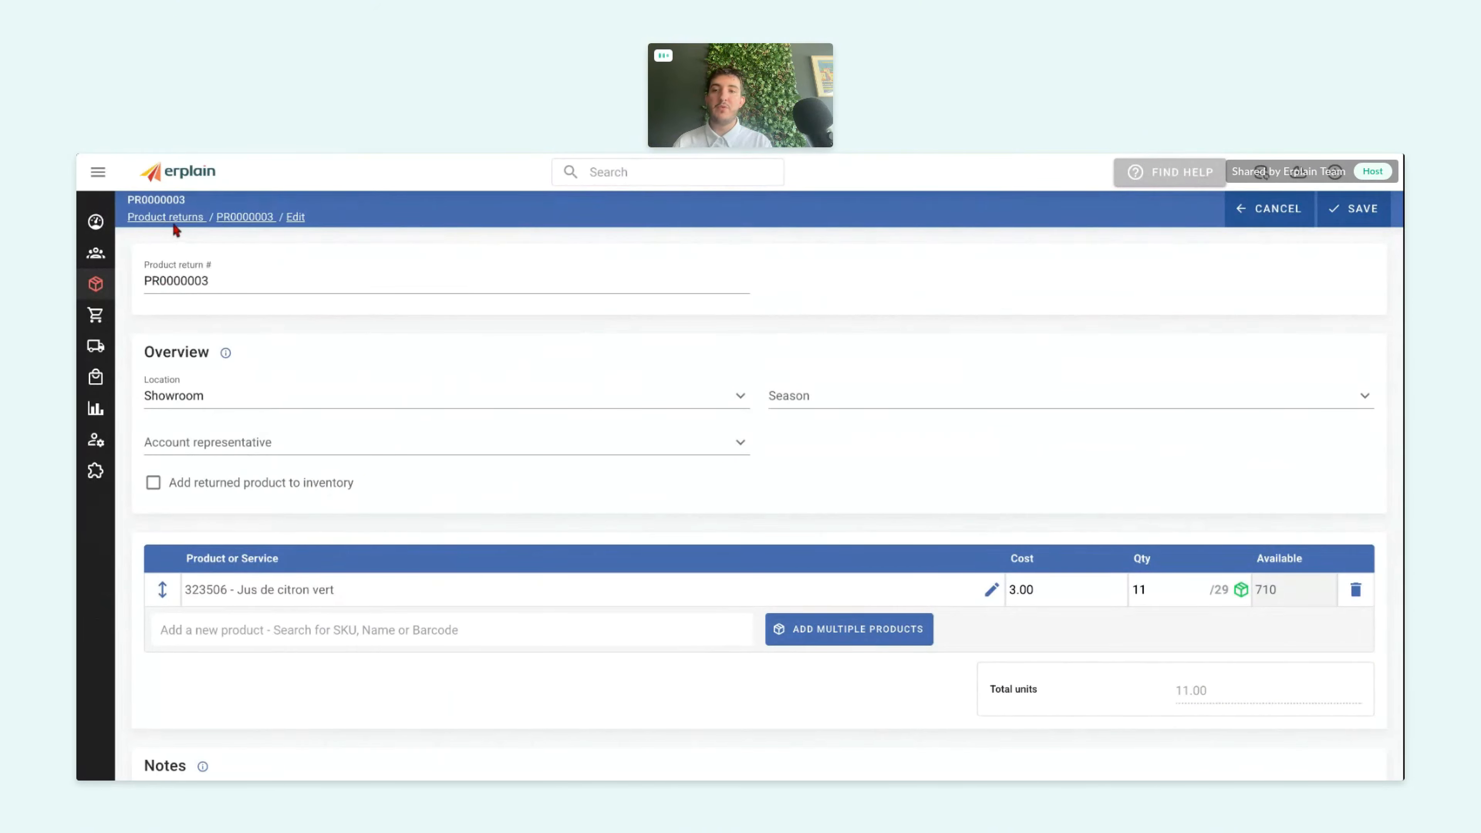
{"action": "left_click", "coordinate": [176, 225]}
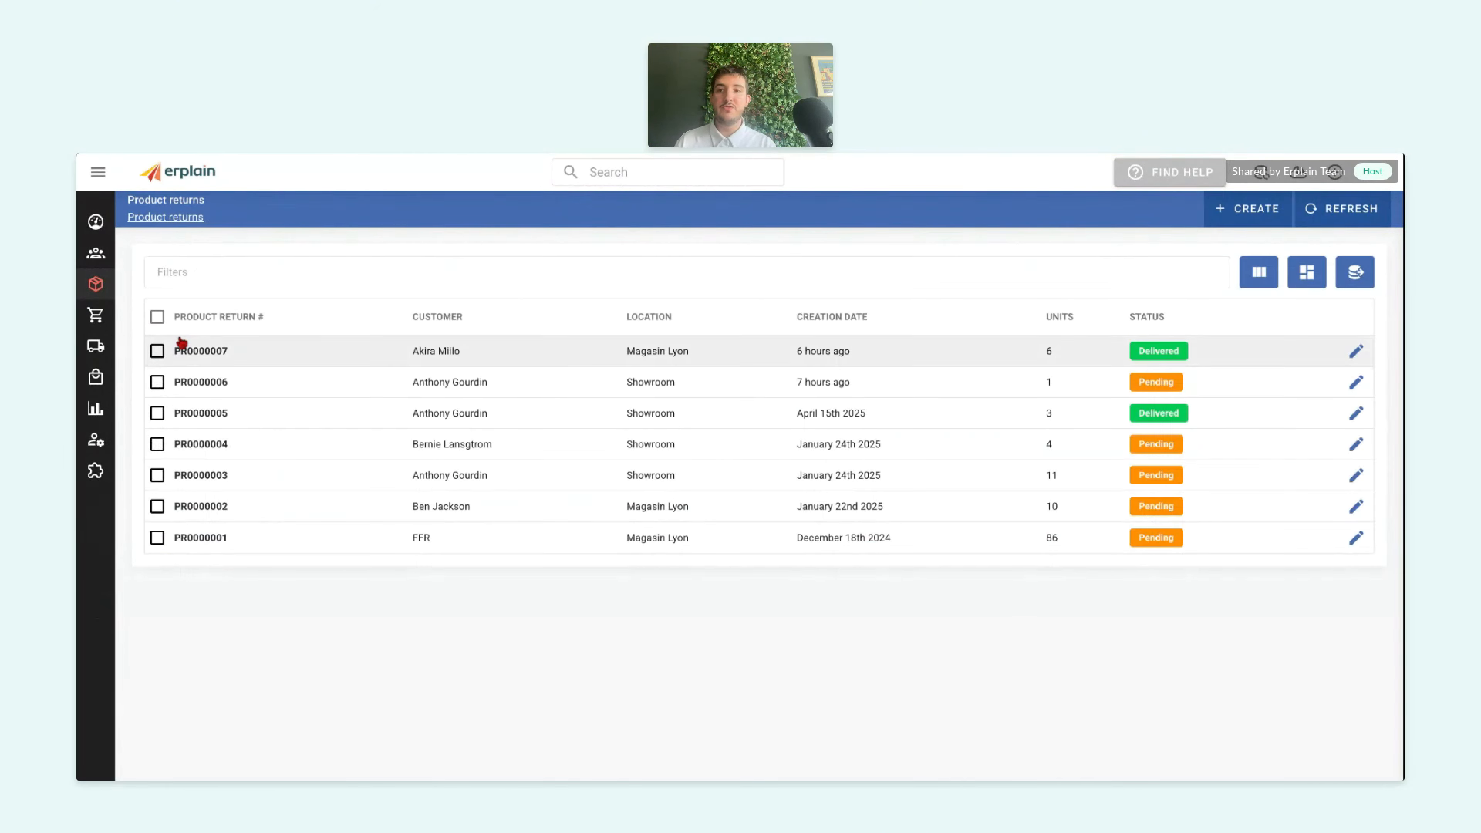
- Open the most recent product return and check its credit notes, refunds and returned batch line
{"action": "left_click", "coordinate": [190, 350]}
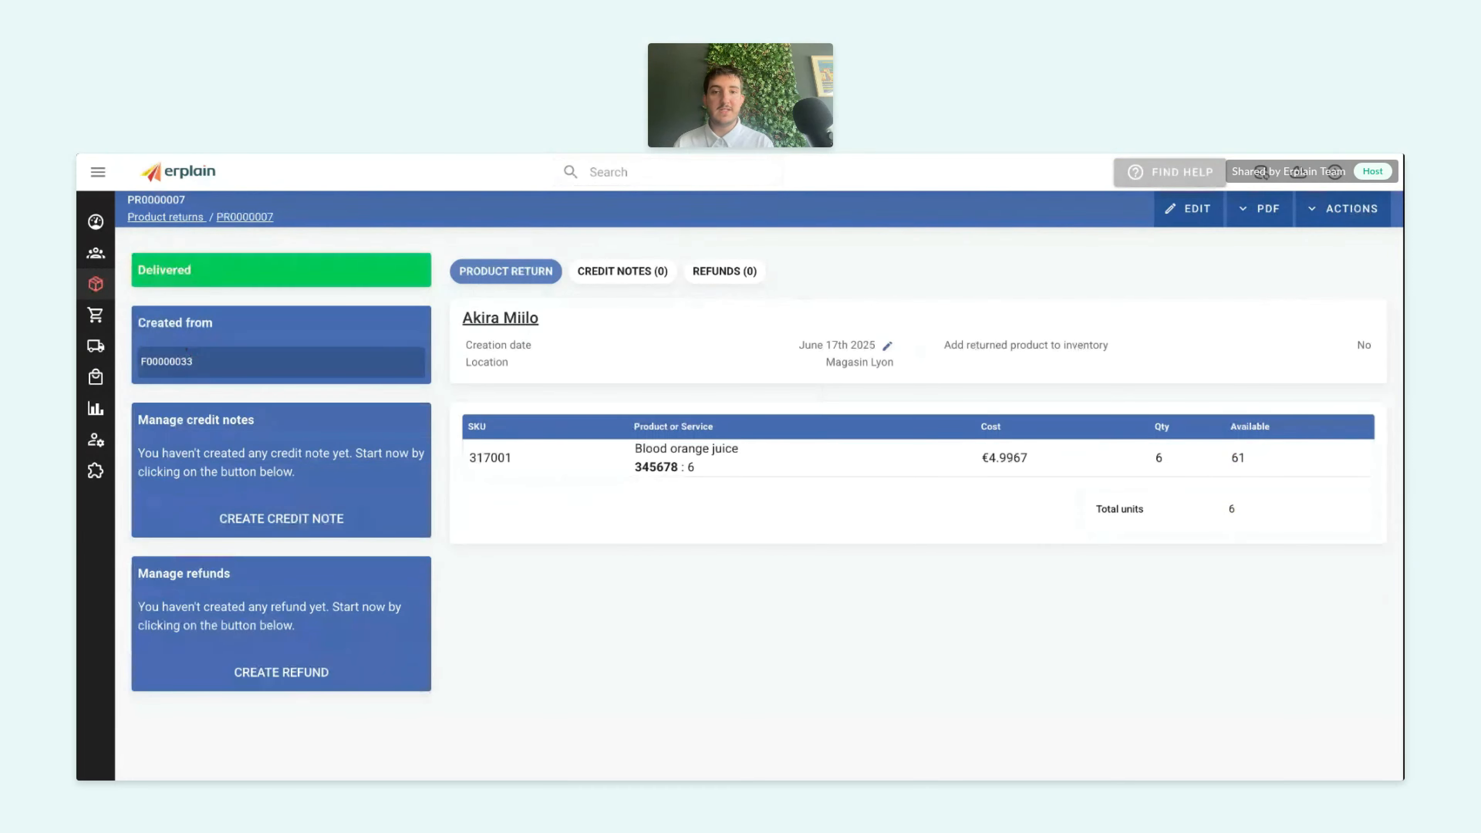
{"action": "left_click", "coordinate": [653, 282]}
{"action": "left_click", "coordinate": [717, 285]}
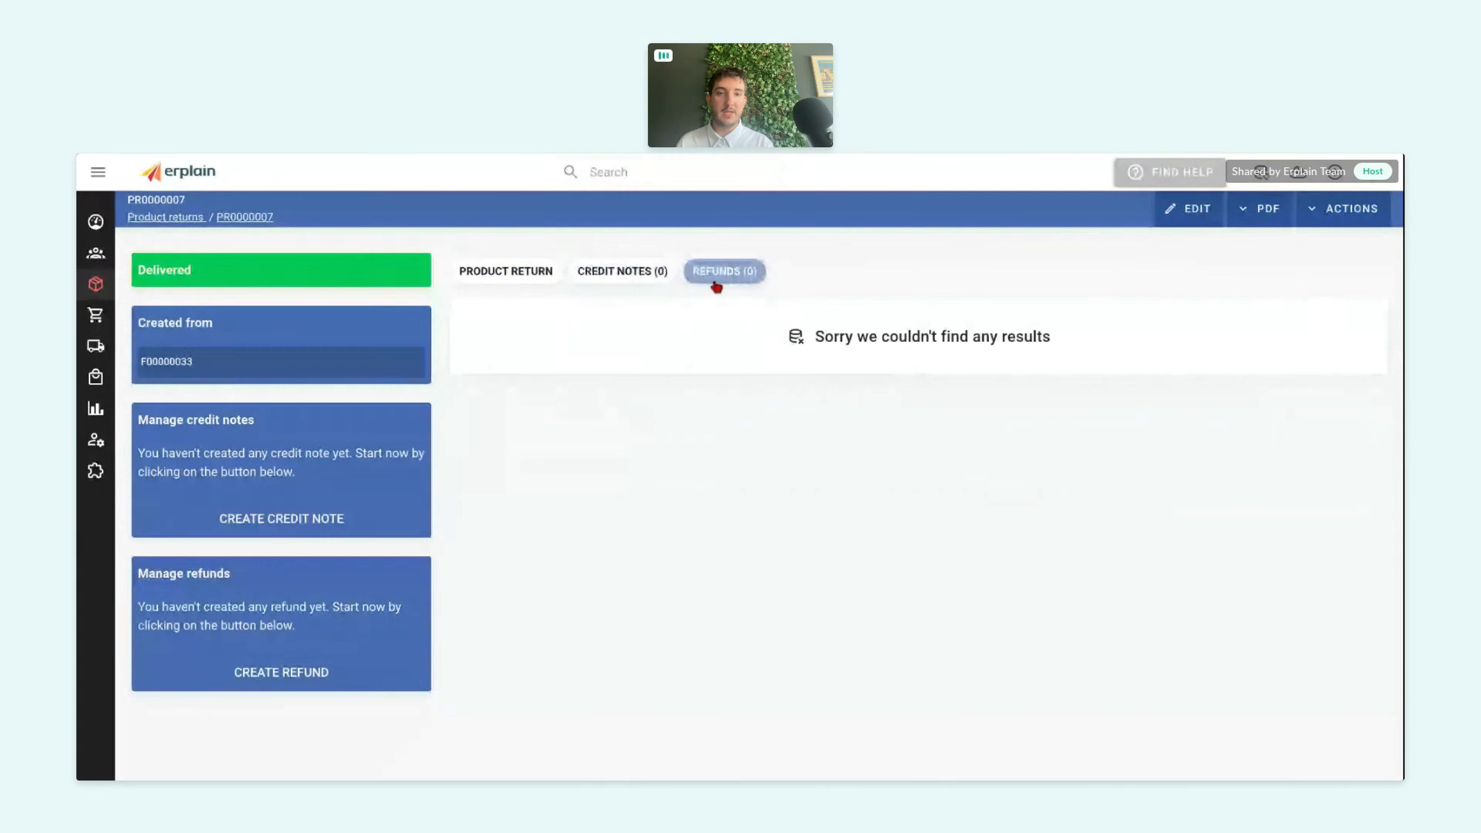
{"action": "left_click", "coordinate": [502, 274]}
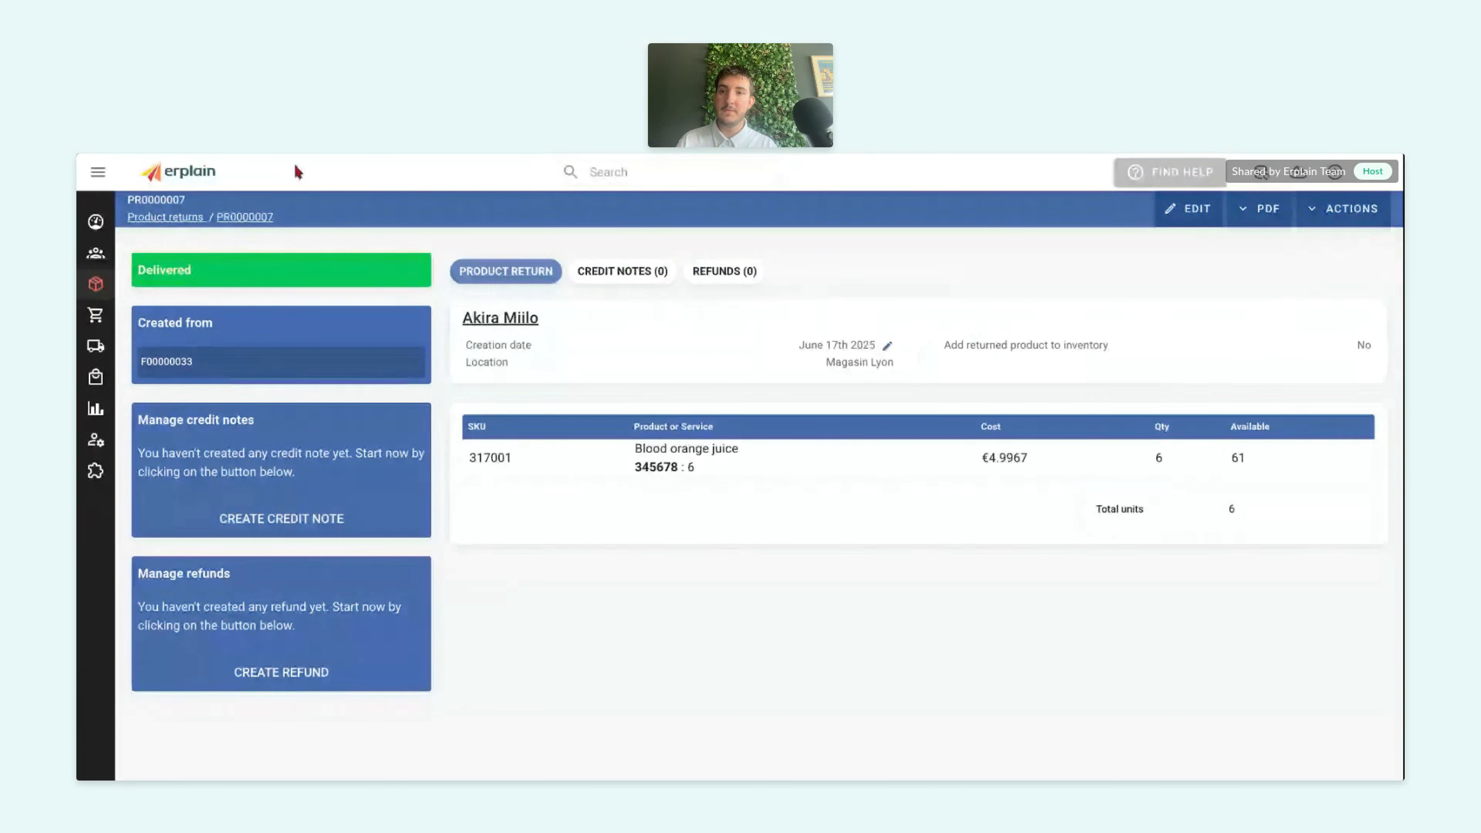
- Return to the product batches list and examine the batches' locations, expiration dates and stock quantities
{"action": "left_click", "coordinate": [192, 174]}
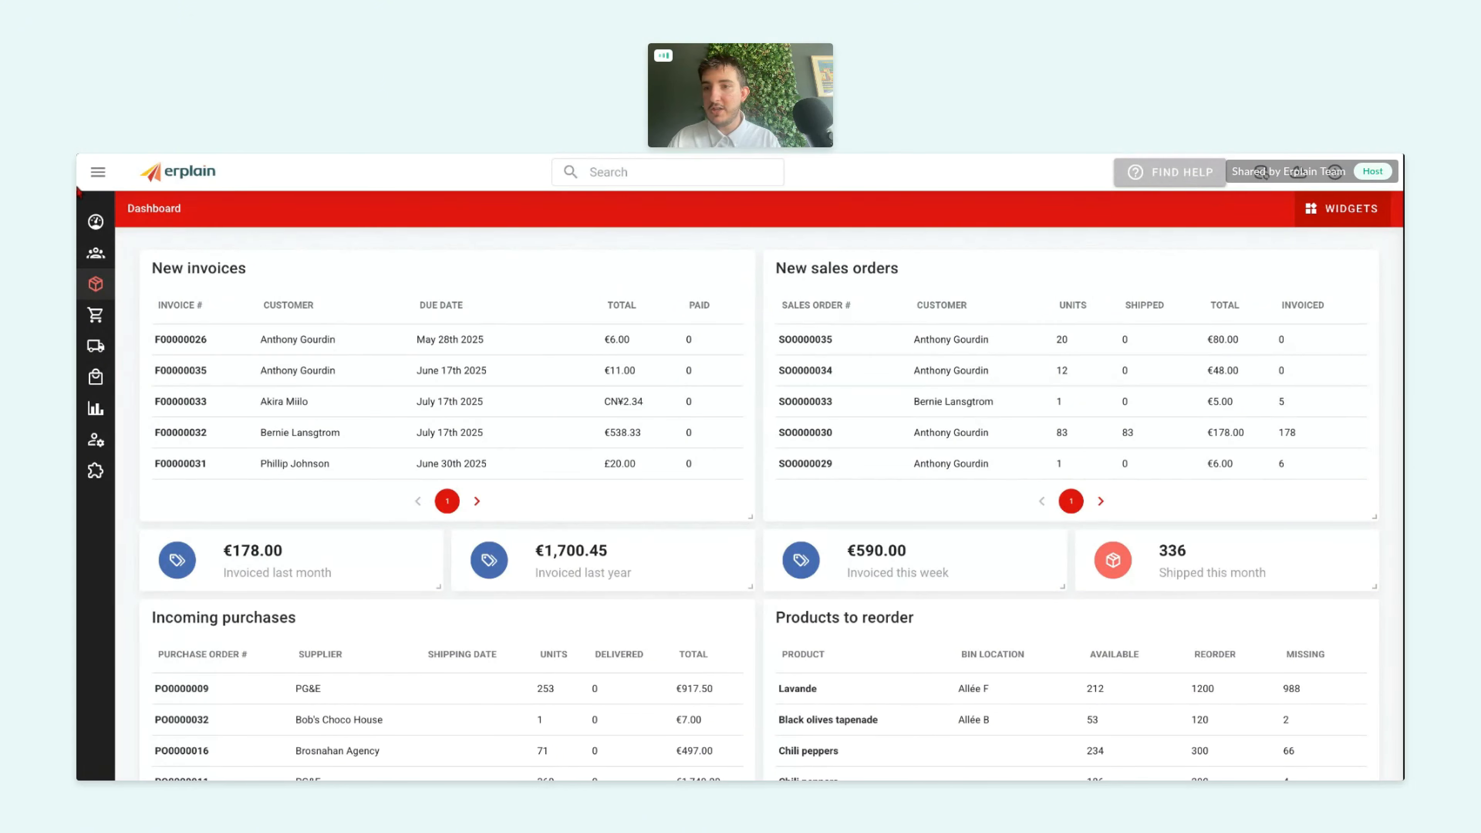
{"action": "mouse_move", "coordinate": [99, 325]}
{"action": "left_click", "coordinate": [107, 446]}
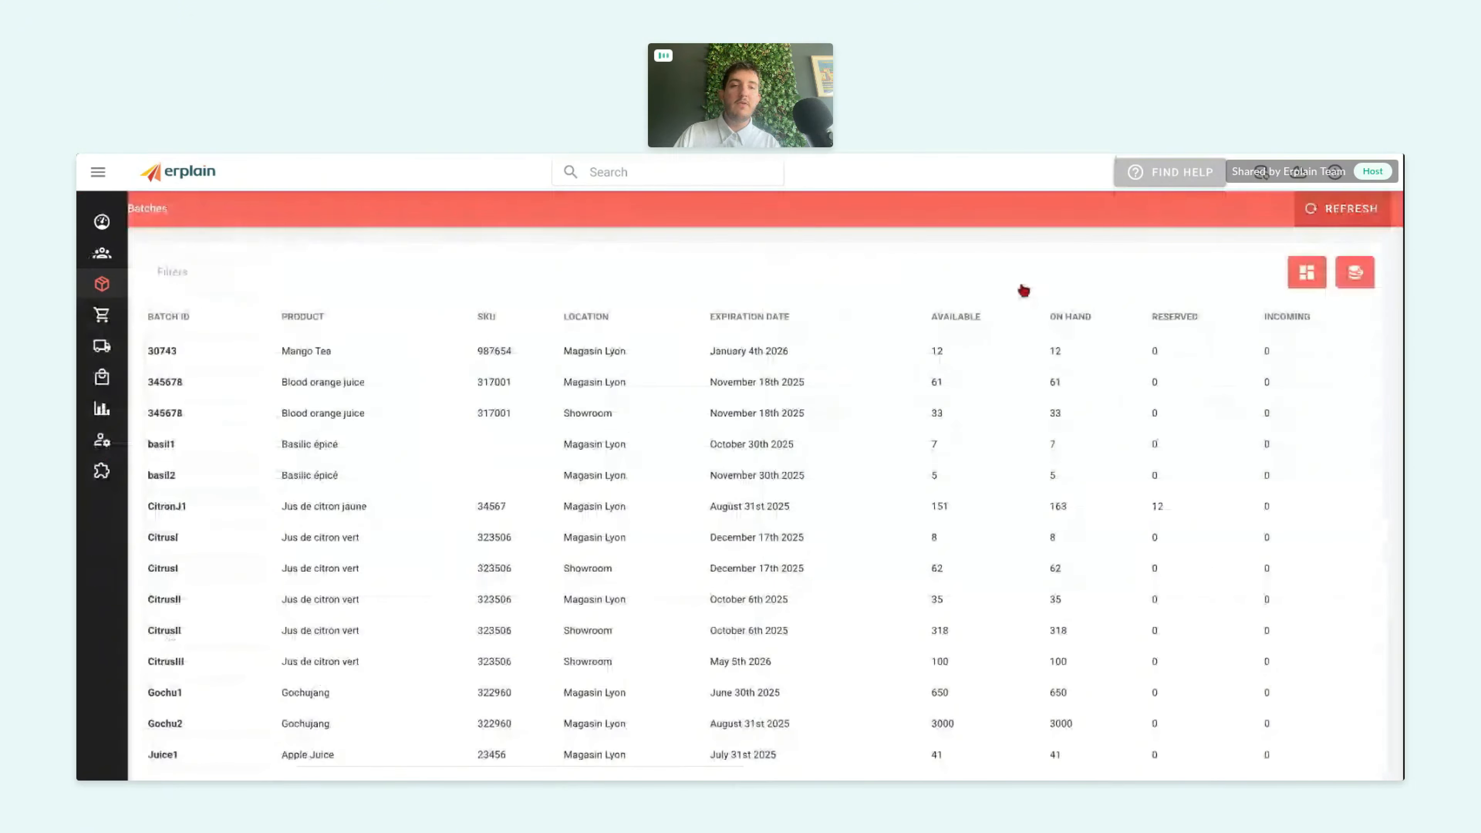
{"action": "scroll", "coordinate": [1021, 292], "scroll_direction": "down", "scroll_amount": 10}
{"action": "scroll", "coordinate": [1021, 291], "scroll_direction": "up", "scroll_amount": 3}
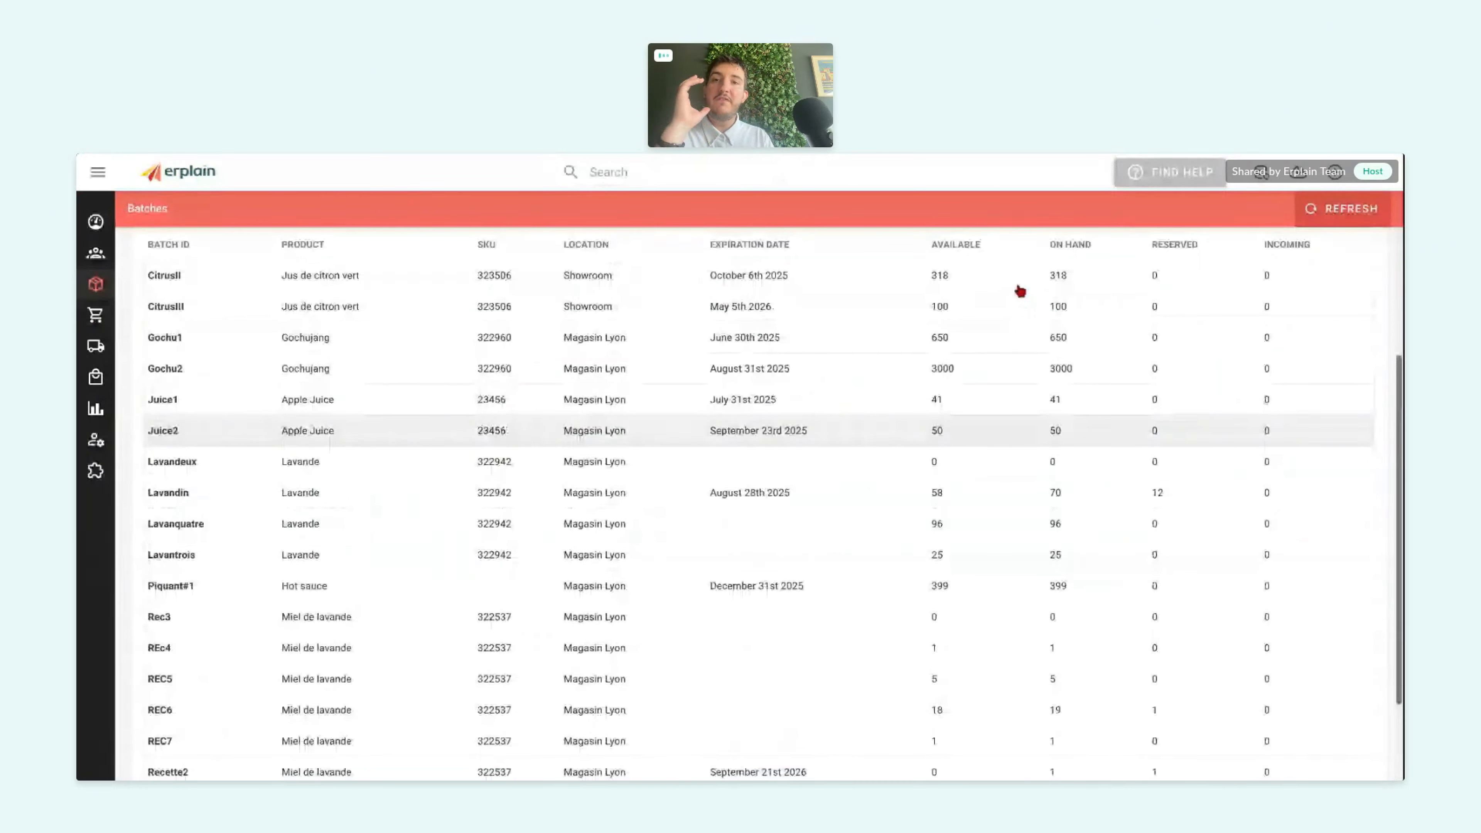
{"action": "scroll", "coordinate": [1020, 291], "scroll_direction": "down", "scroll_amount": 3}
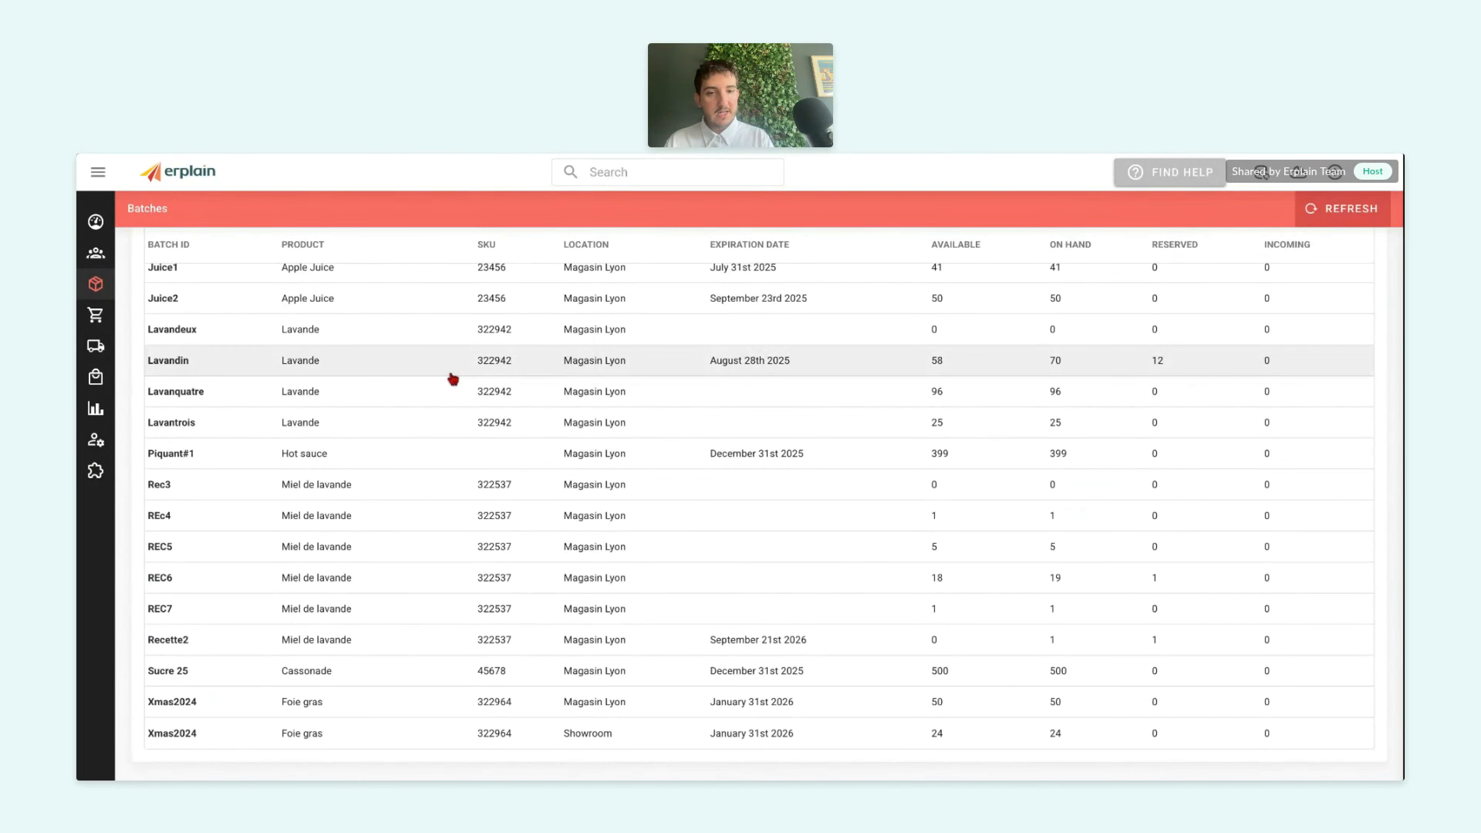
{"action": "scroll", "coordinate": [454, 380], "scroll_direction": "down", "scroll_amount": 1}
{"action": "scroll", "coordinate": [453, 380], "scroll_direction": "up", "scroll_amount": 1}
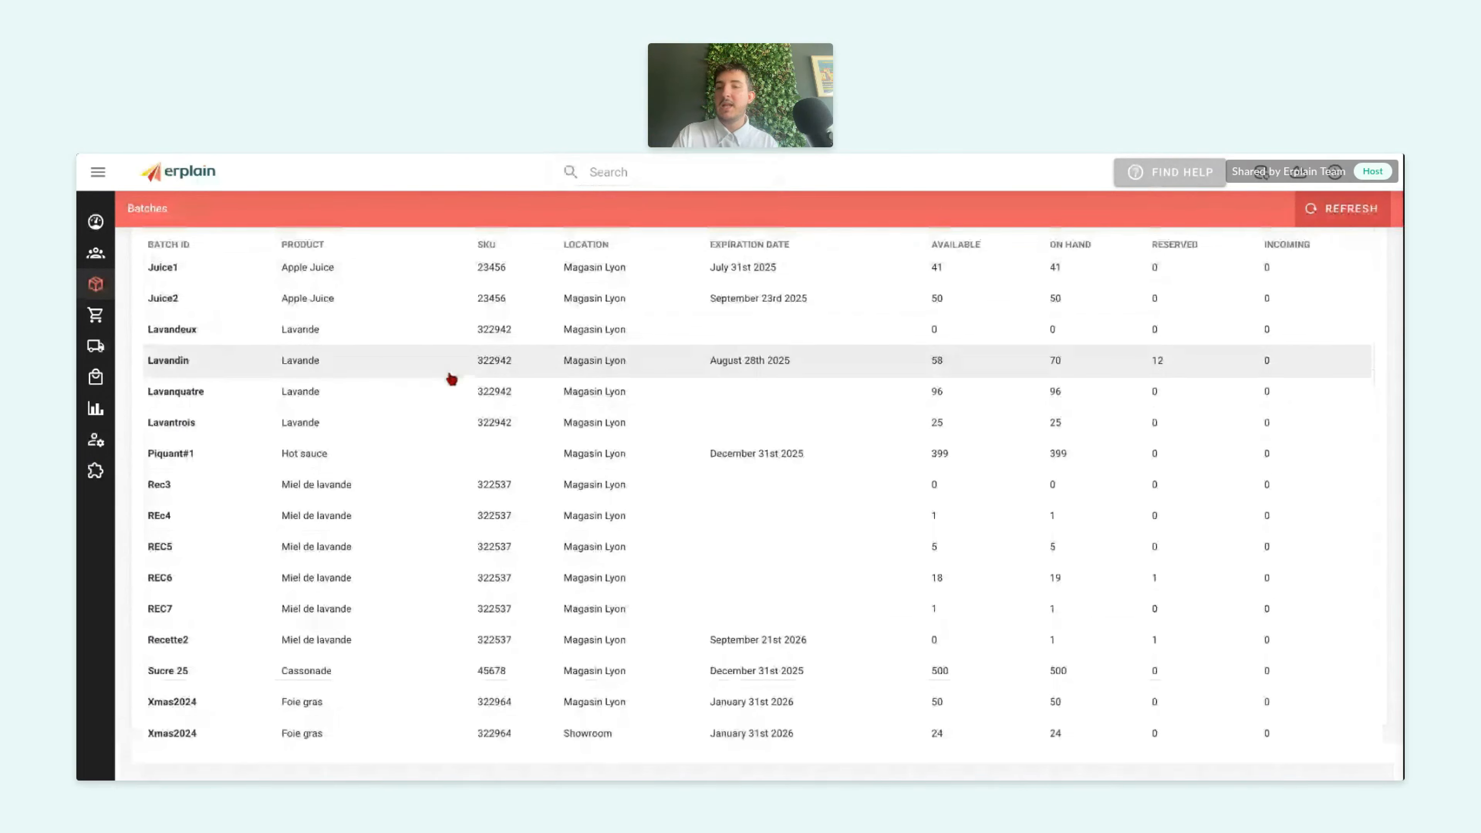
- Change the expiration date of Lavande's Lavandin batch to 2026-08-25 and save the batches for the Magasin Lyon location
{"action": "left_click", "coordinate": [192, 365]}
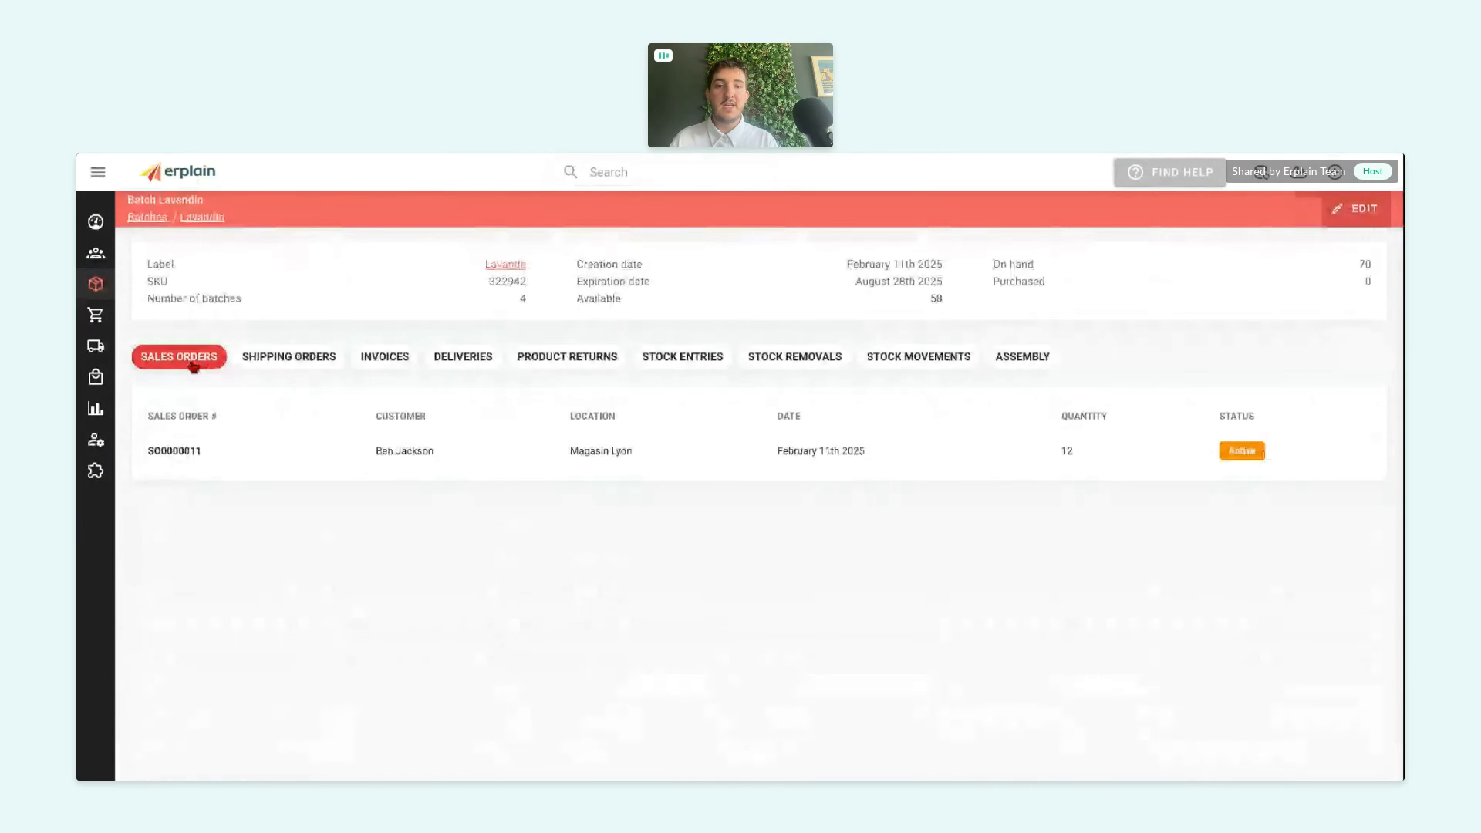
{"action": "left_click", "coordinate": [1330, 202]}
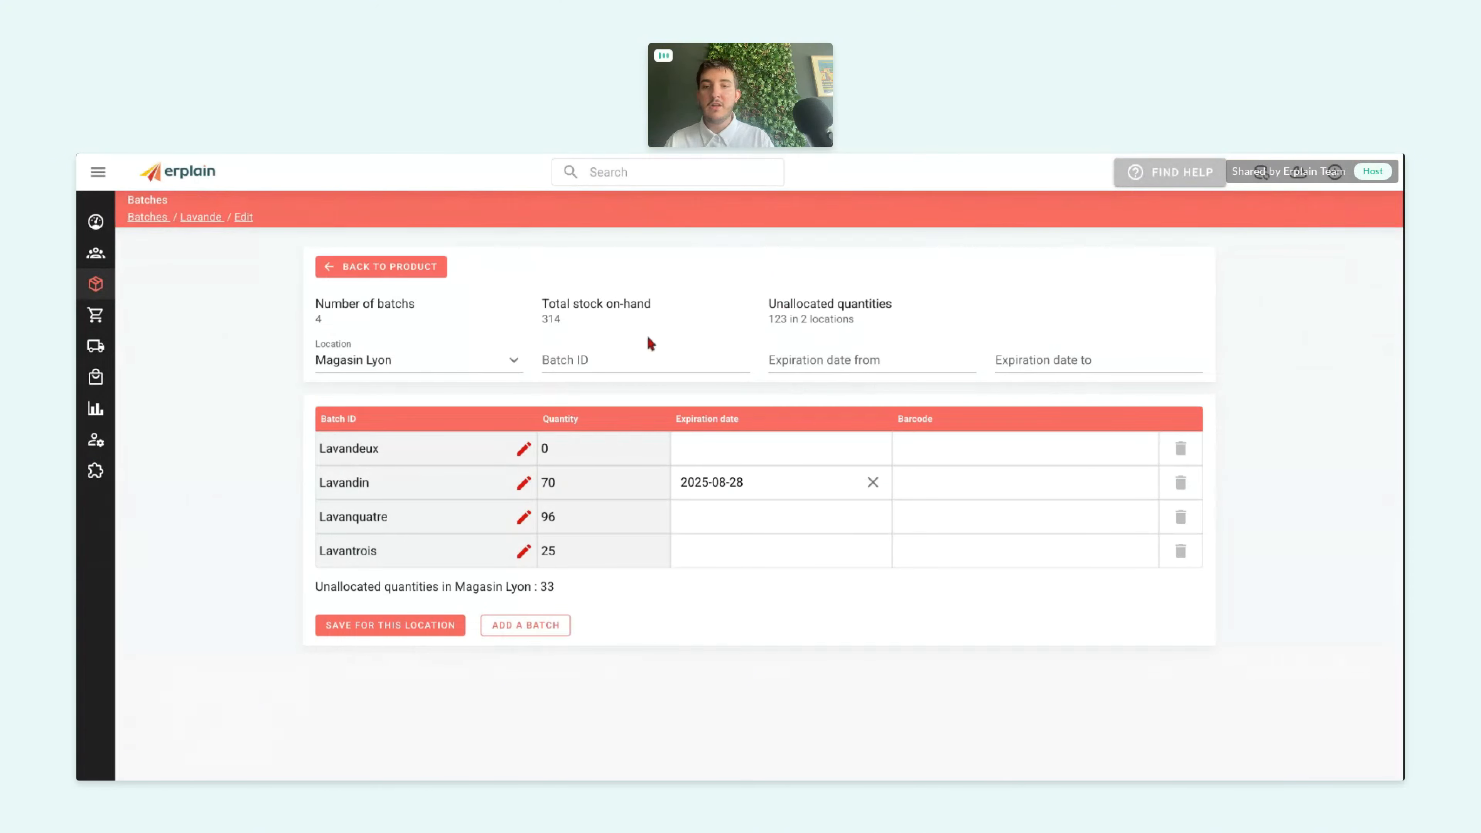
{"action": "left_click", "coordinate": [699, 495]}
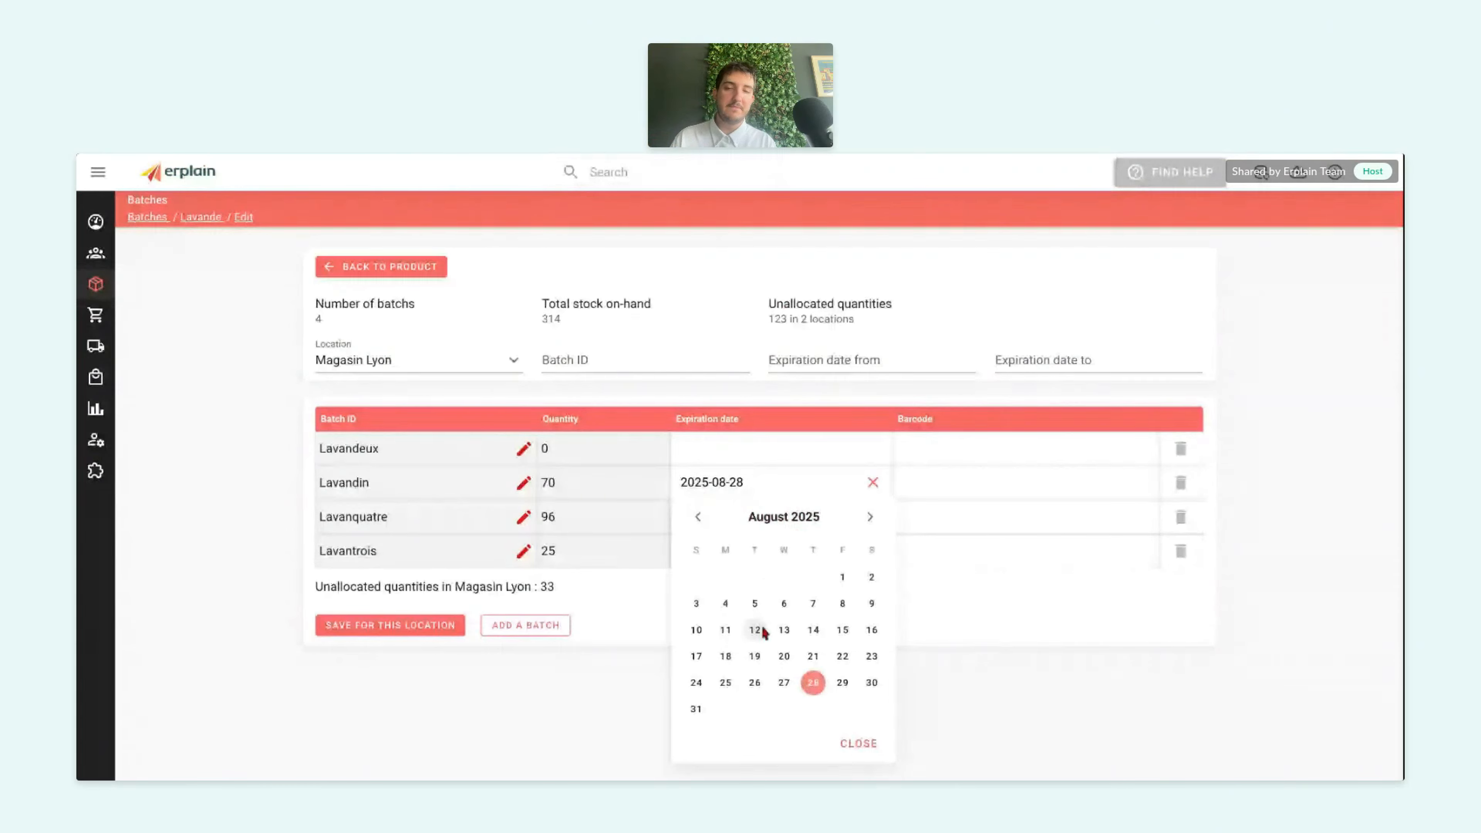
{"action": "left_click", "coordinate": [814, 526]}
{"action": "left_click", "coordinate": [872, 518]}
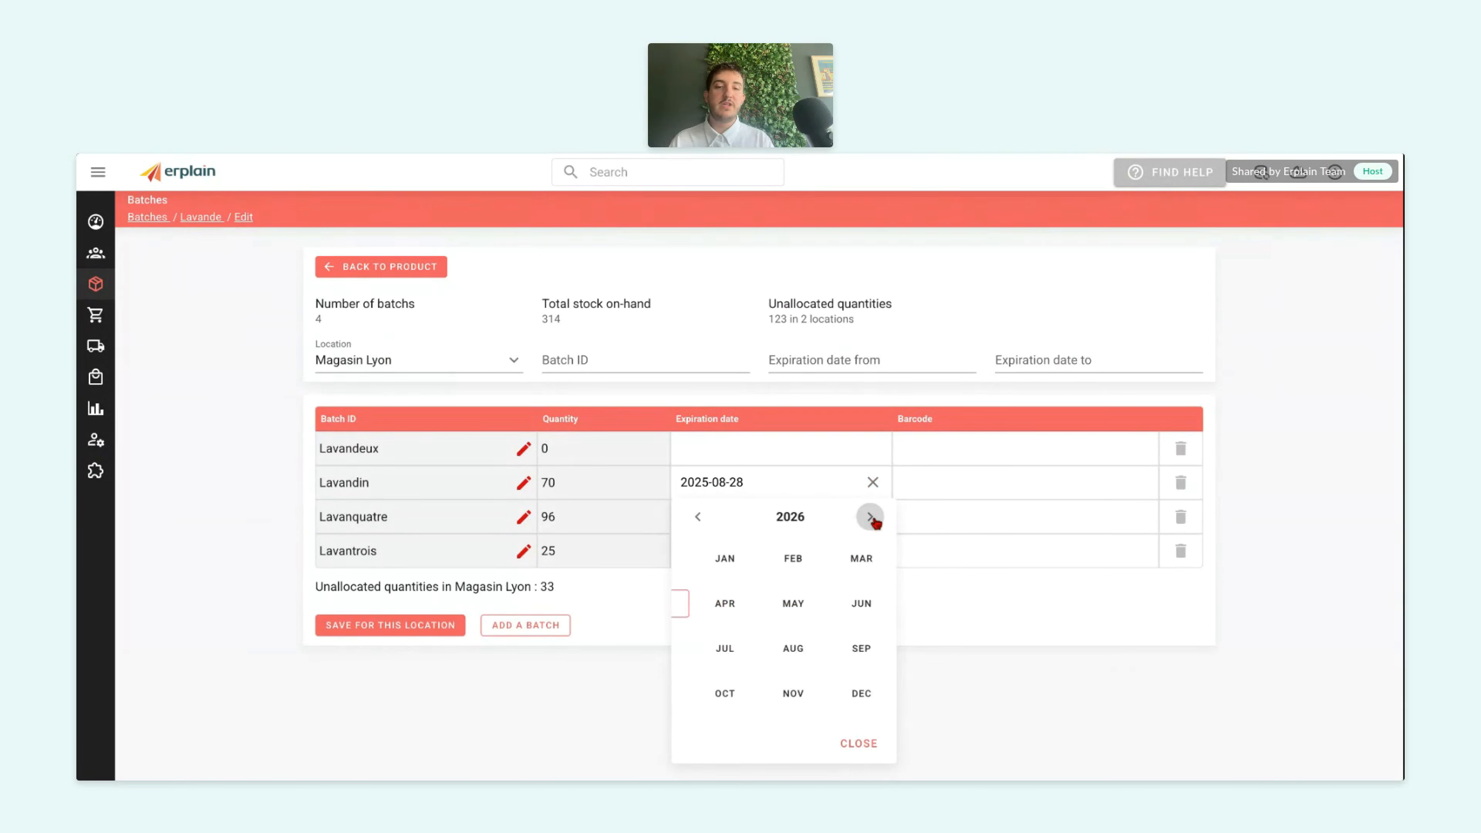
{"action": "left_click", "coordinate": [787, 650]}
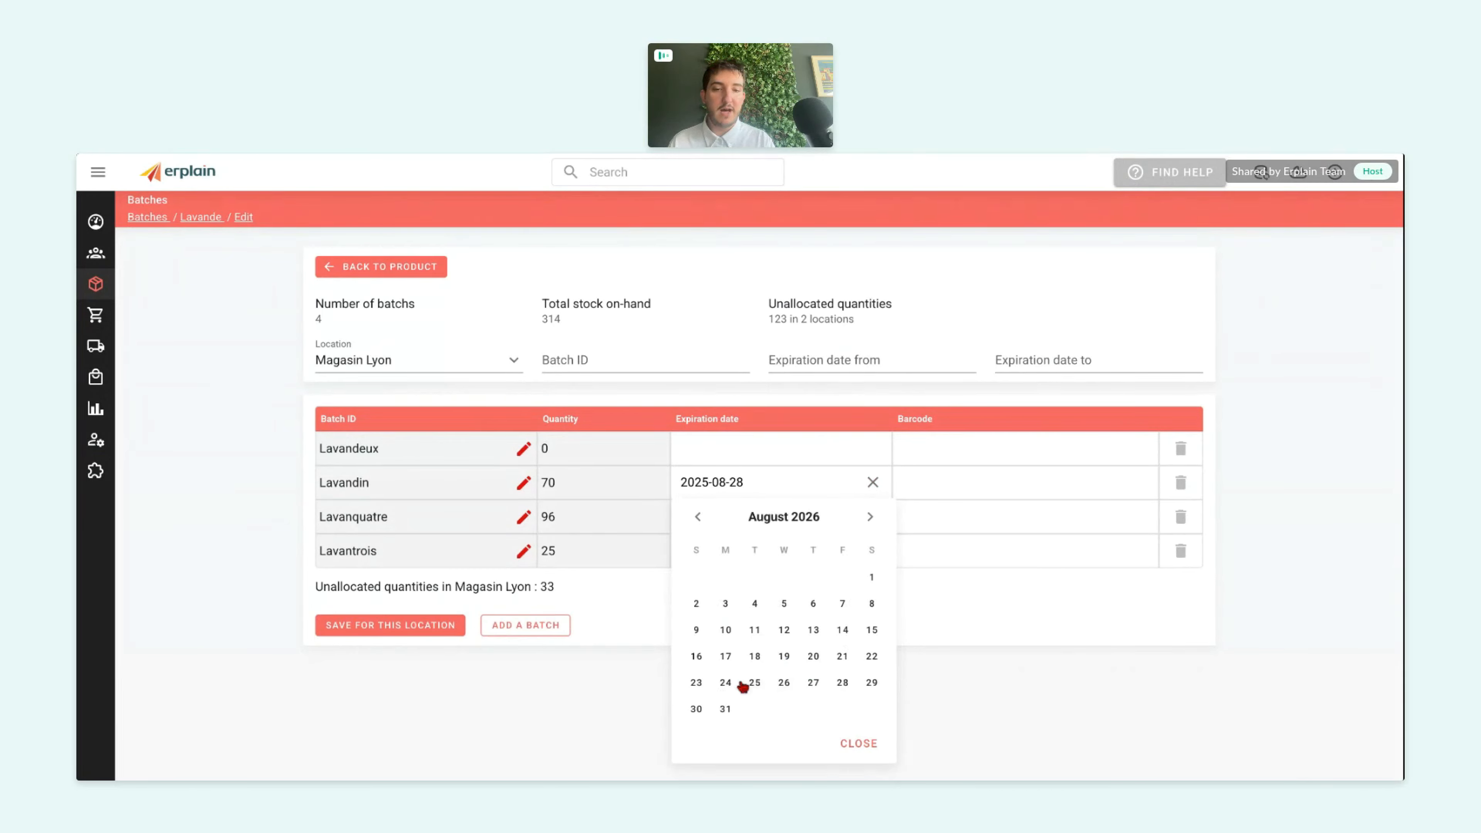
{"action": "left_click", "coordinate": [755, 684]}
{"action": "left_click", "coordinate": [408, 670]}
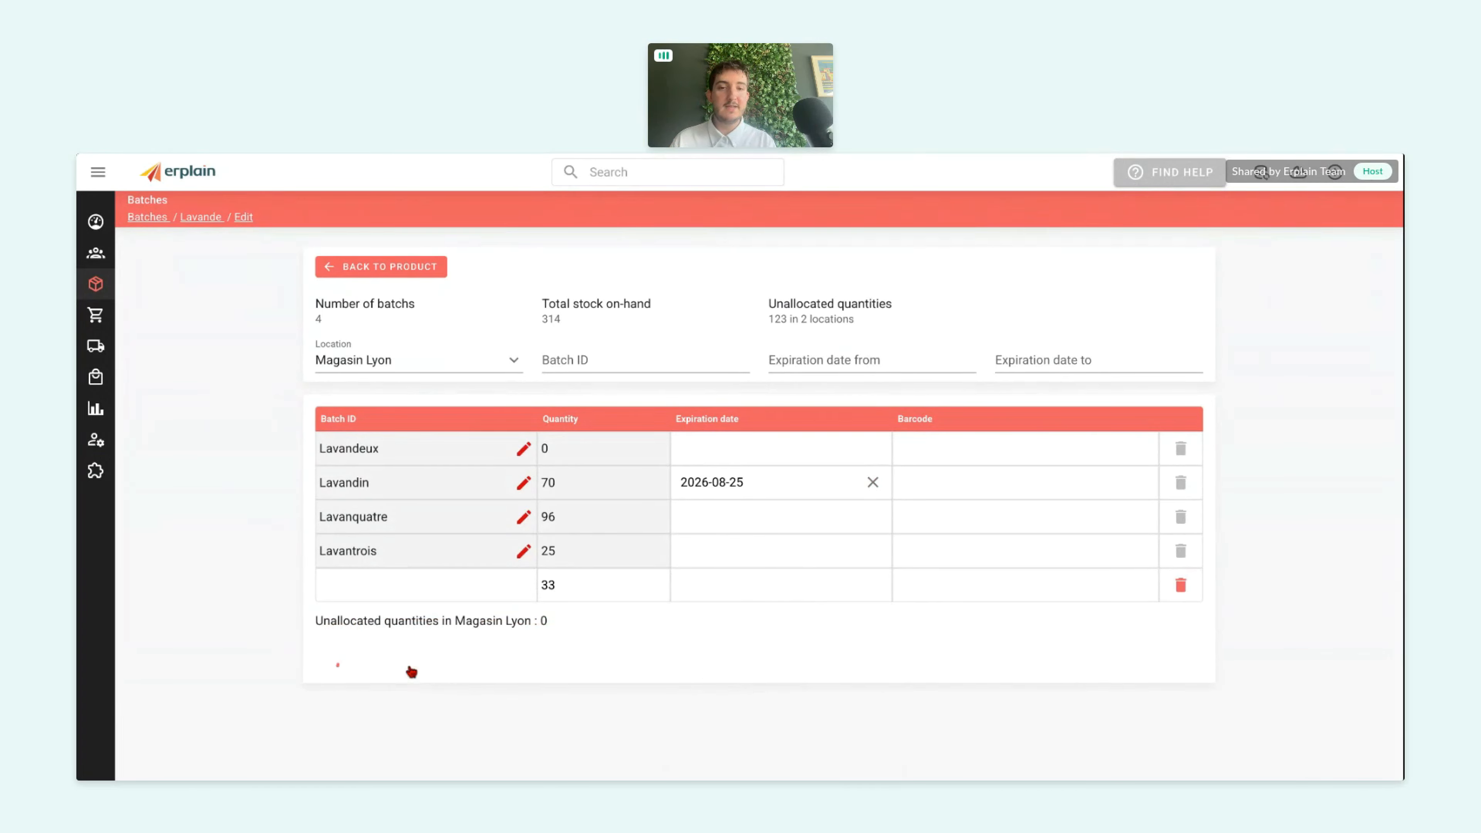
{"action": "mouse_move", "coordinate": [106, 320]}
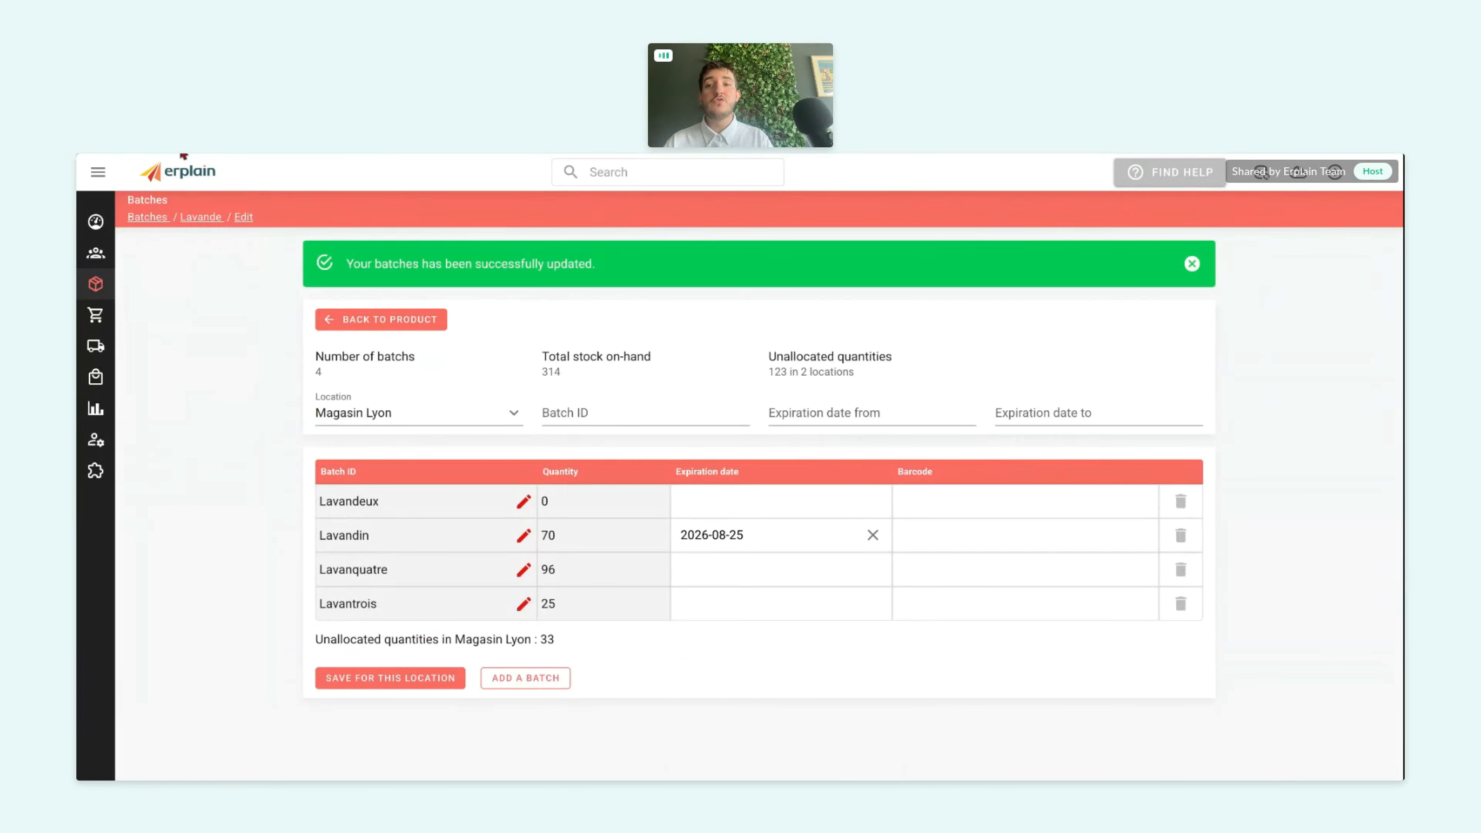
- Examine the inventory and components fields of a new product with Assembly and Batch tracking selected, and leave the form without saving
{"action": "left_click", "coordinate": [178, 170]}
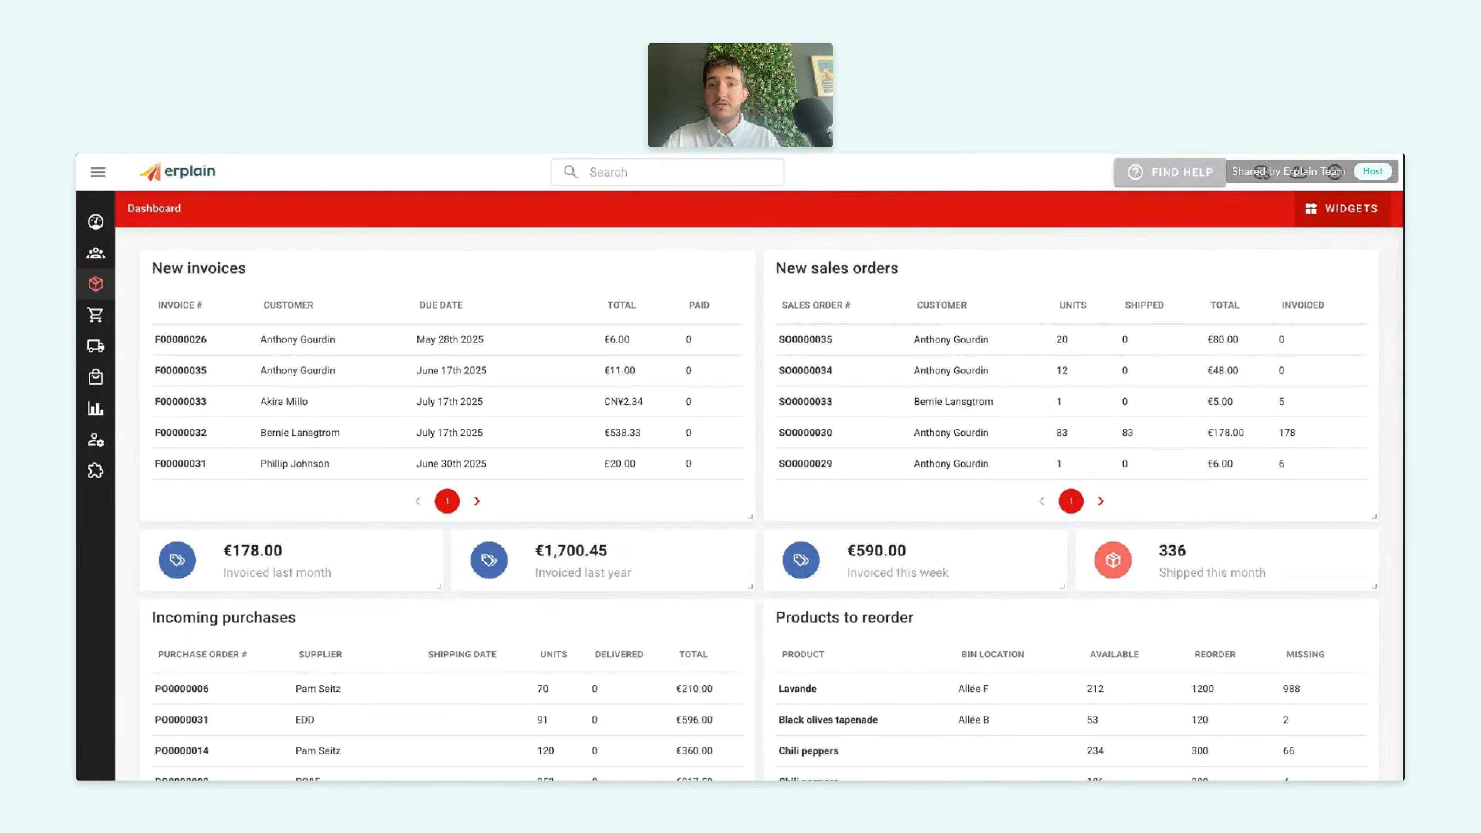
{"action": "mouse_move", "coordinate": [126, 376]}
{"action": "left_click", "coordinate": [132, 324]}
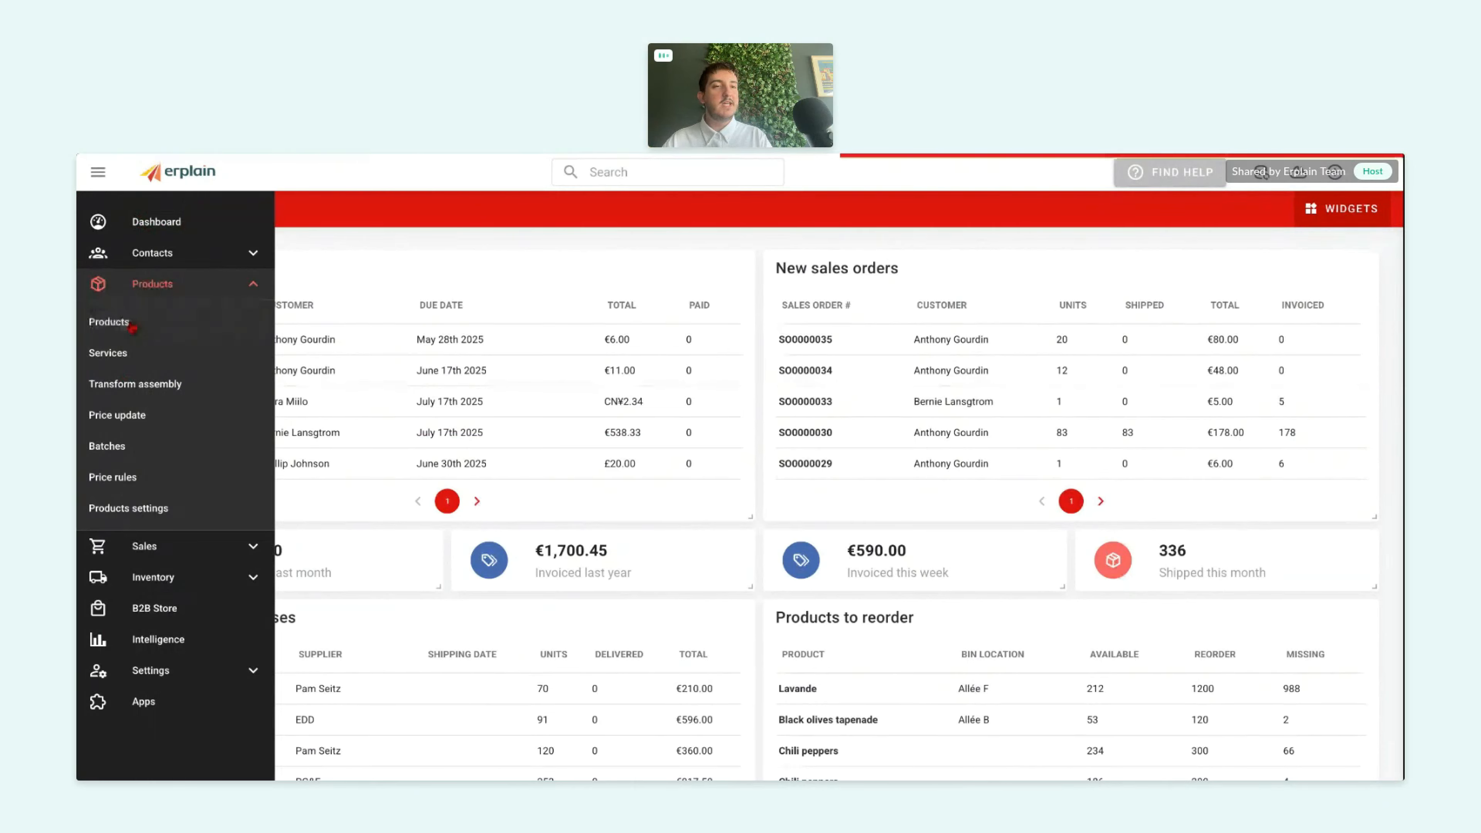
{"action": "left_click", "coordinate": [1251, 222]}
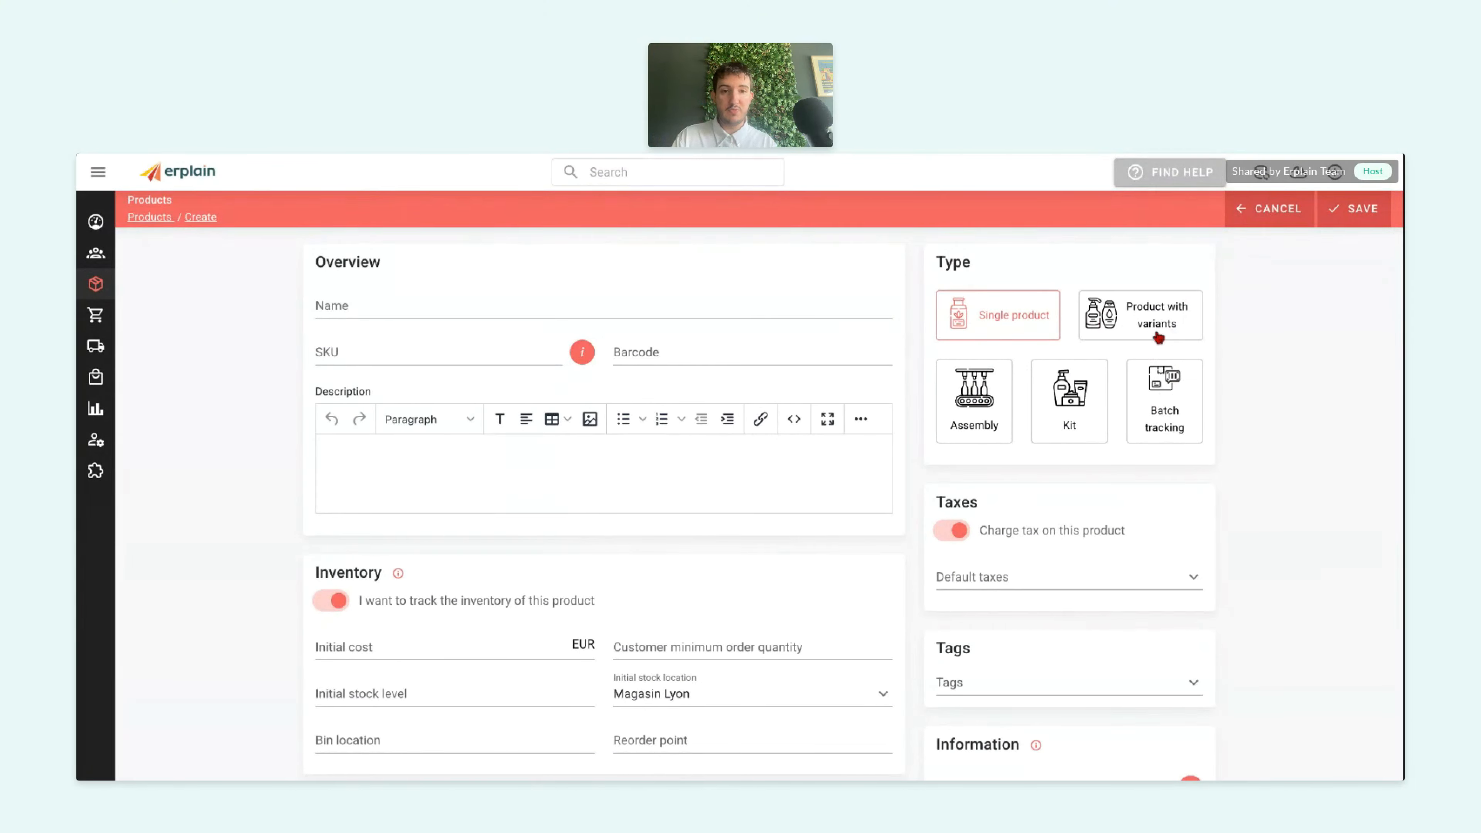
{"action": "left_click", "coordinate": [961, 408]}
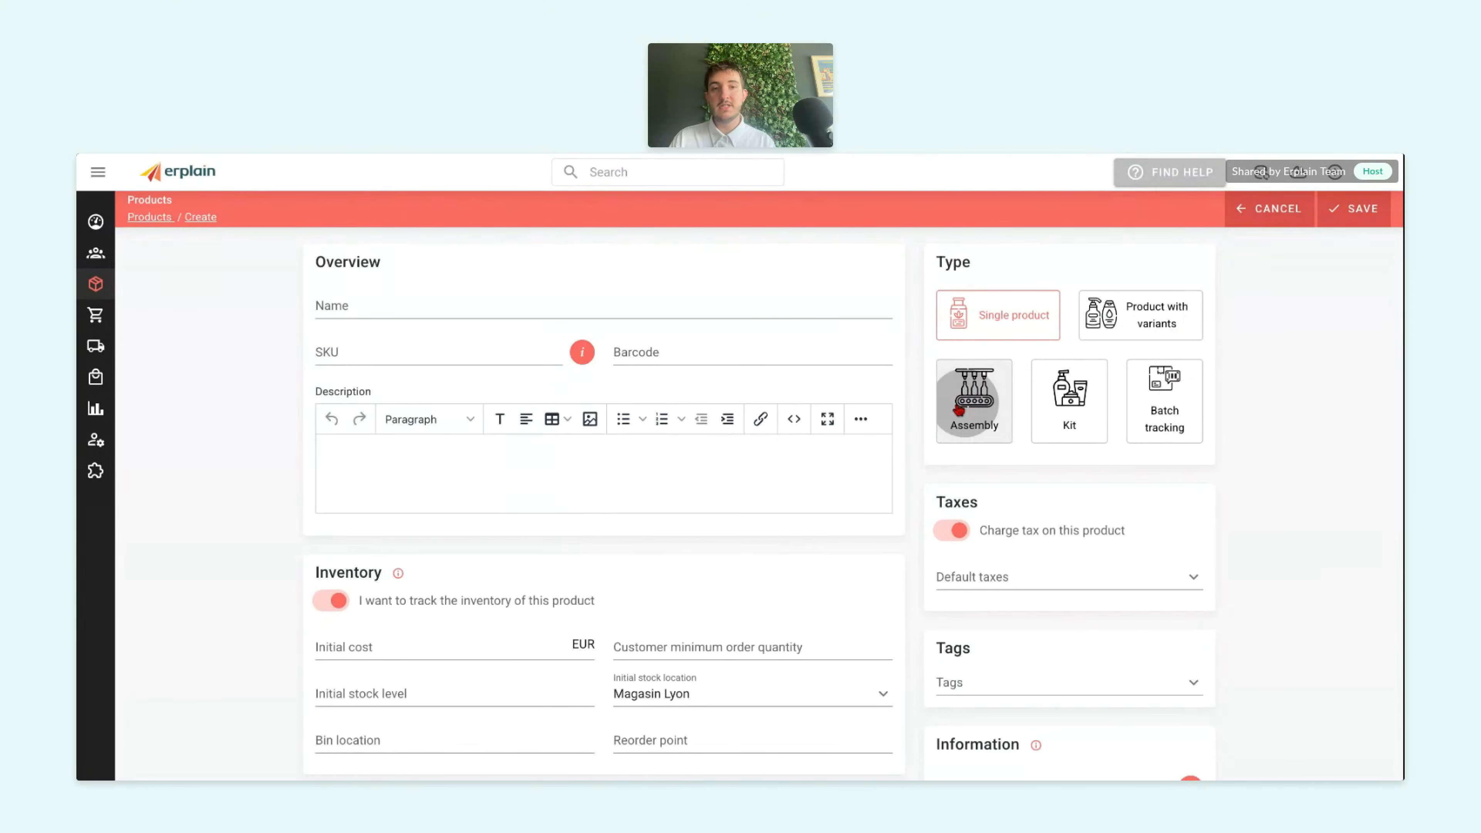
{"action": "left_click", "coordinate": [1162, 416]}
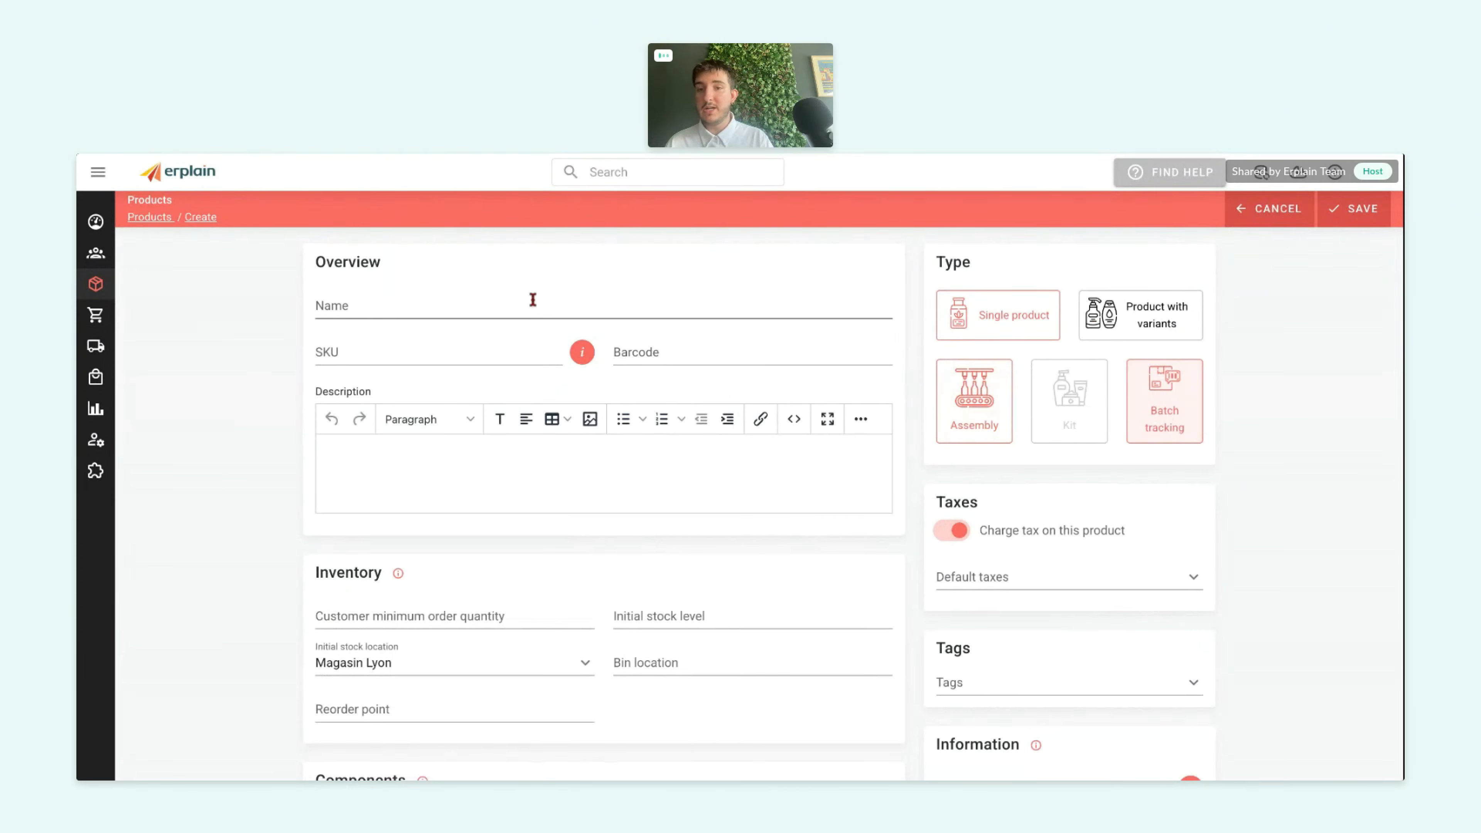
{"action": "scroll", "coordinate": [532, 298], "scroll_direction": "down", "scroll_amount": 5}
{"action": "scroll", "coordinate": [532, 298], "scroll_direction": "up", "scroll_amount": 1}
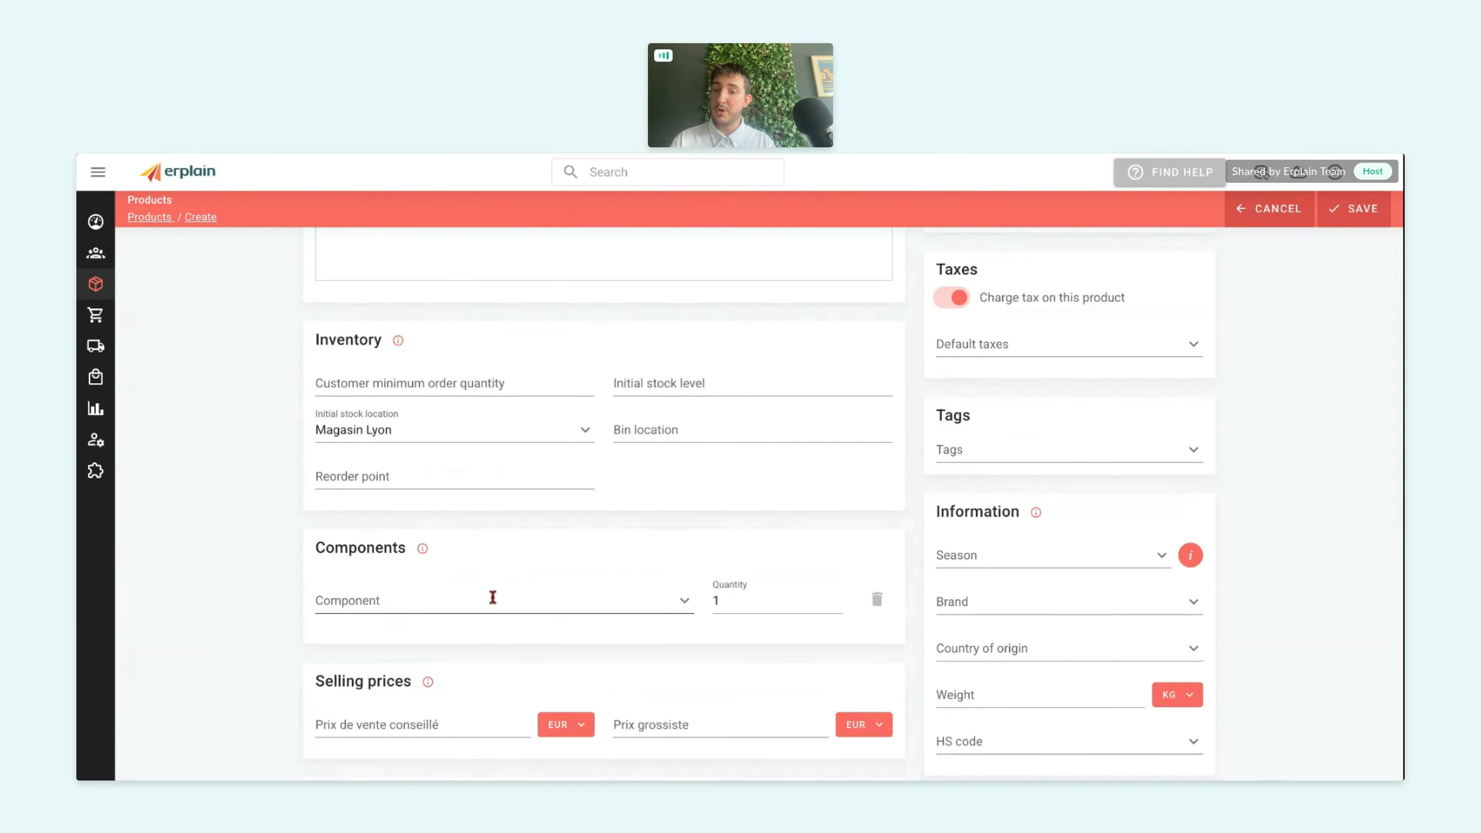
{"action": "scroll", "coordinate": [493, 597], "scroll_direction": "down", "scroll_amount": 2}
{"action": "scroll", "coordinate": [492, 597], "scroll_direction": "up", "scroll_amount": 6}
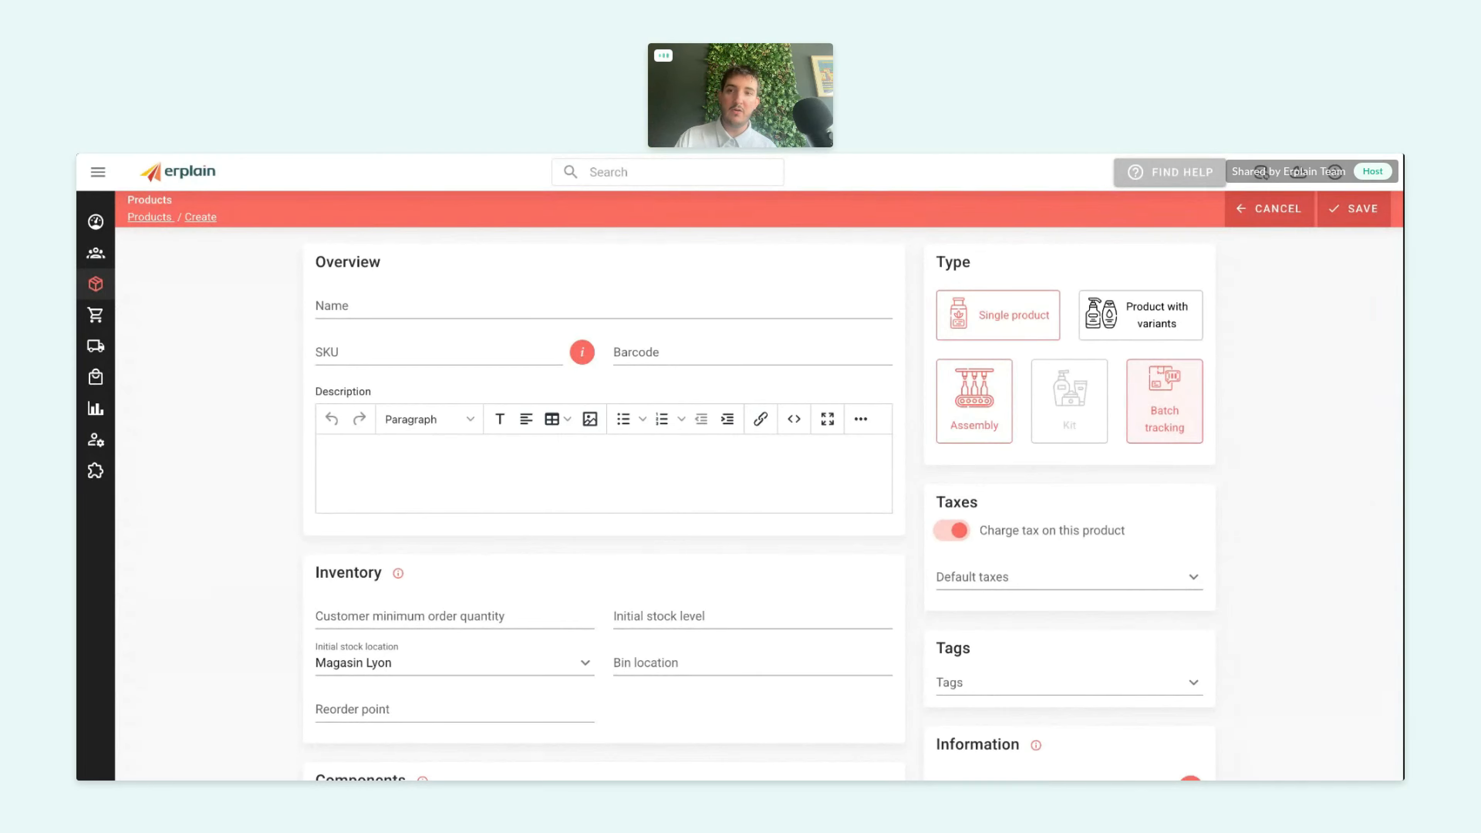
{"action": "left_click", "coordinate": [190, 173]}
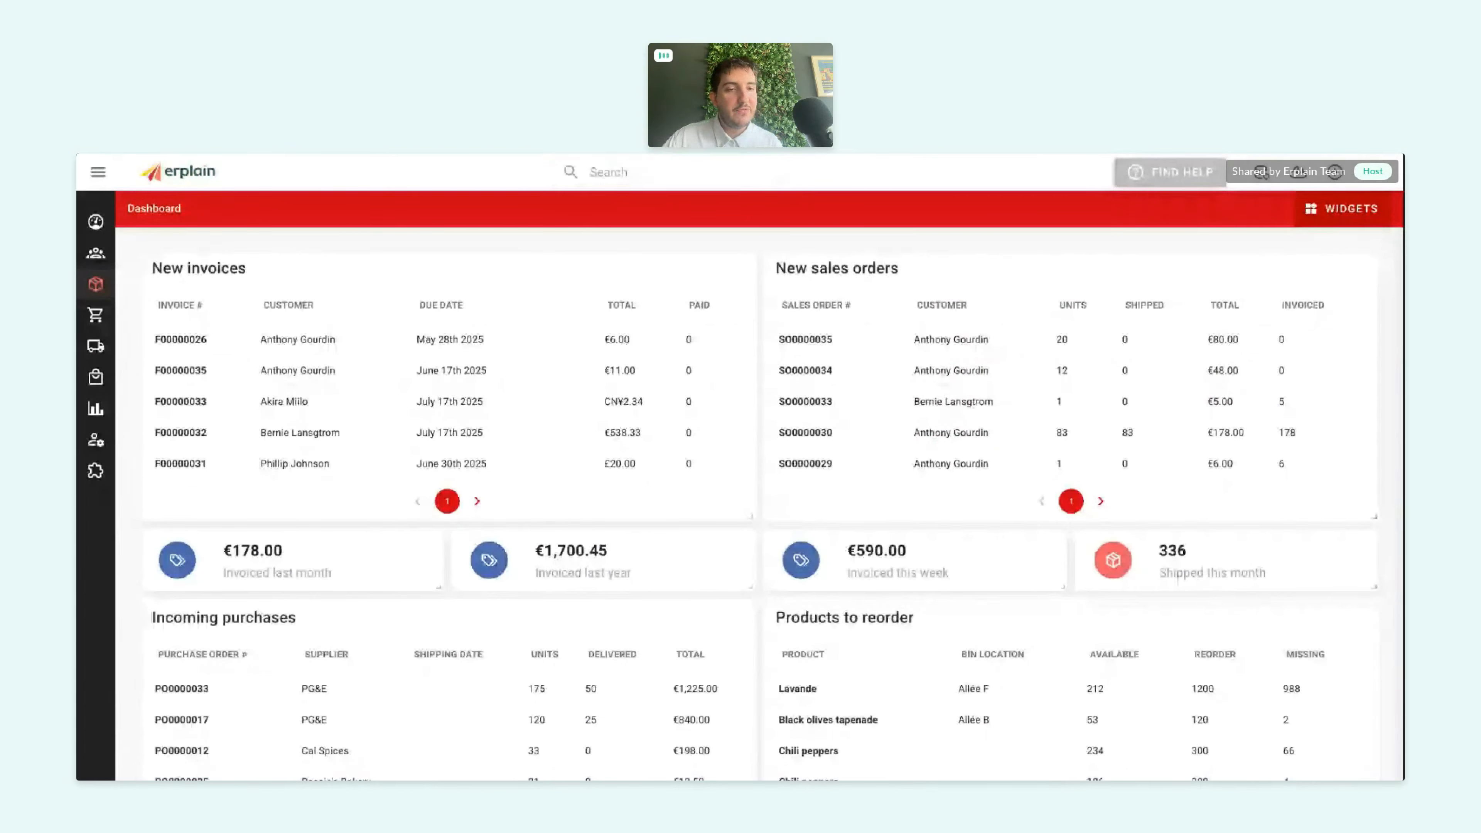
- Open the PDF settings and examine the display options for the Sales order document, including the batch ID option
{"action": "left_click", "coordinate": [123, 668]}
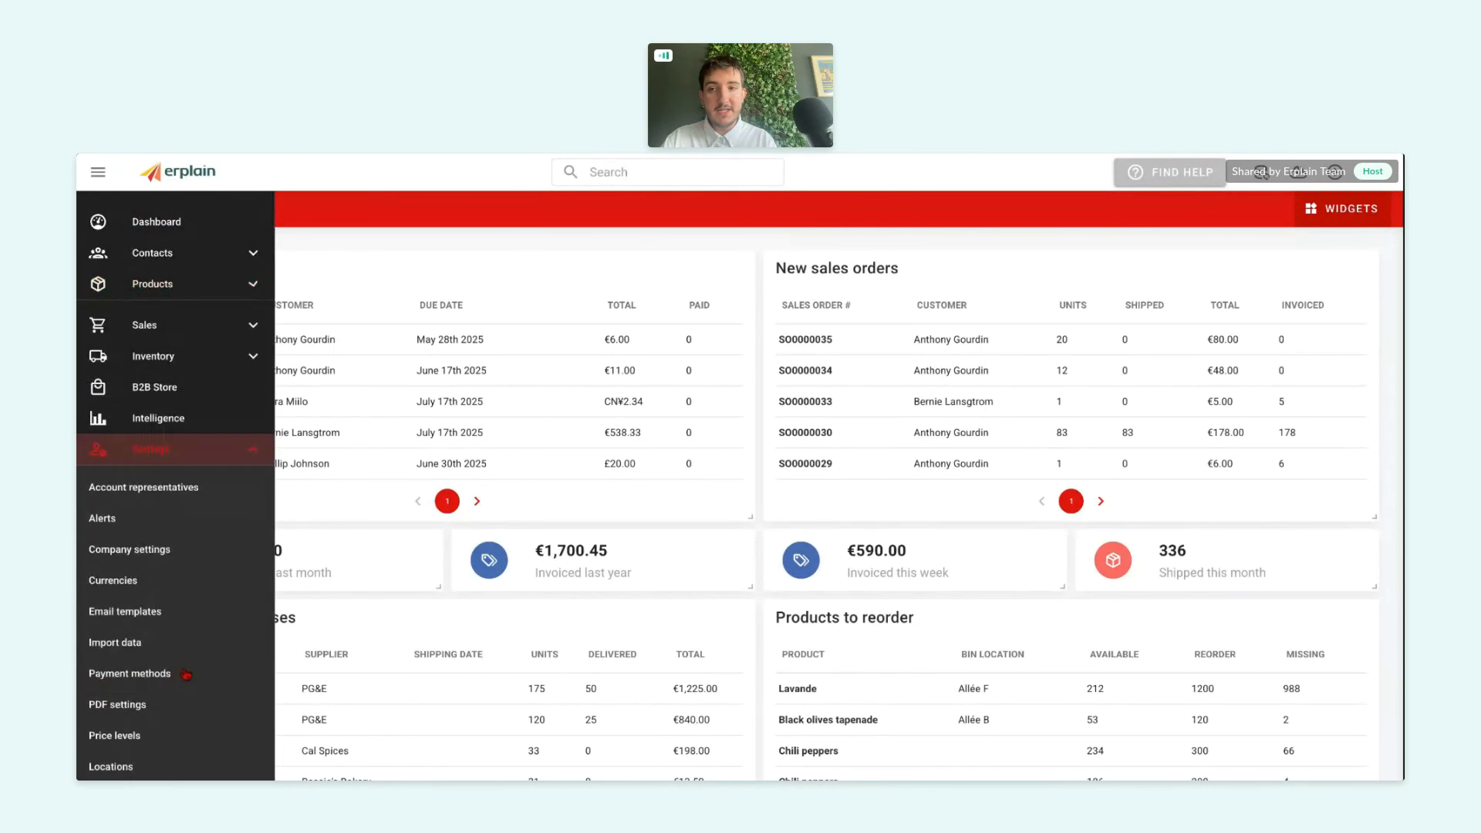
{"action": "scroll", "coordinate": [120, 449], "scroll_direction": "down", "scroll_amount": 2}
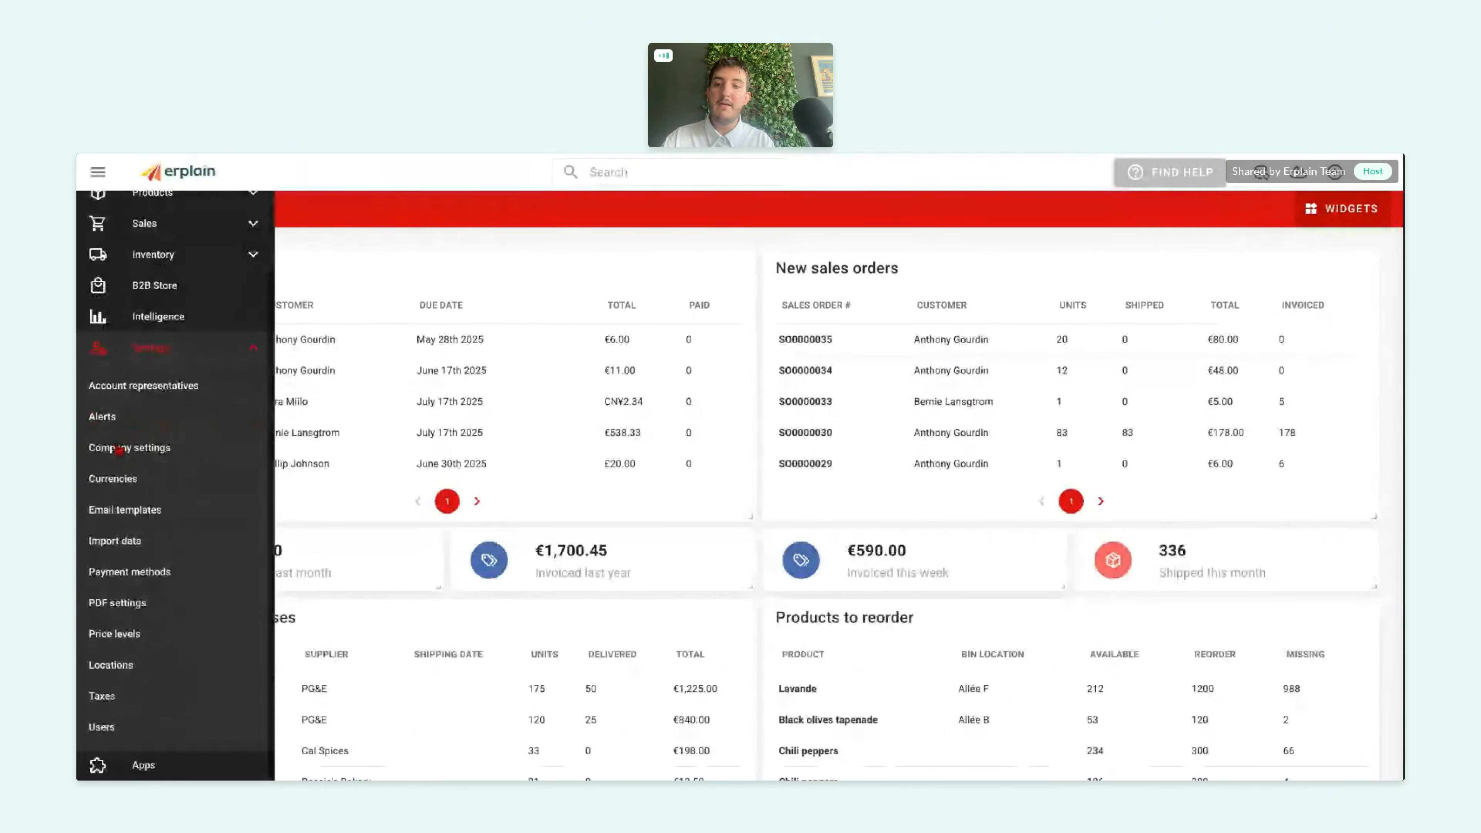
{"action": "left_click", "coordinate": [147, 612]}
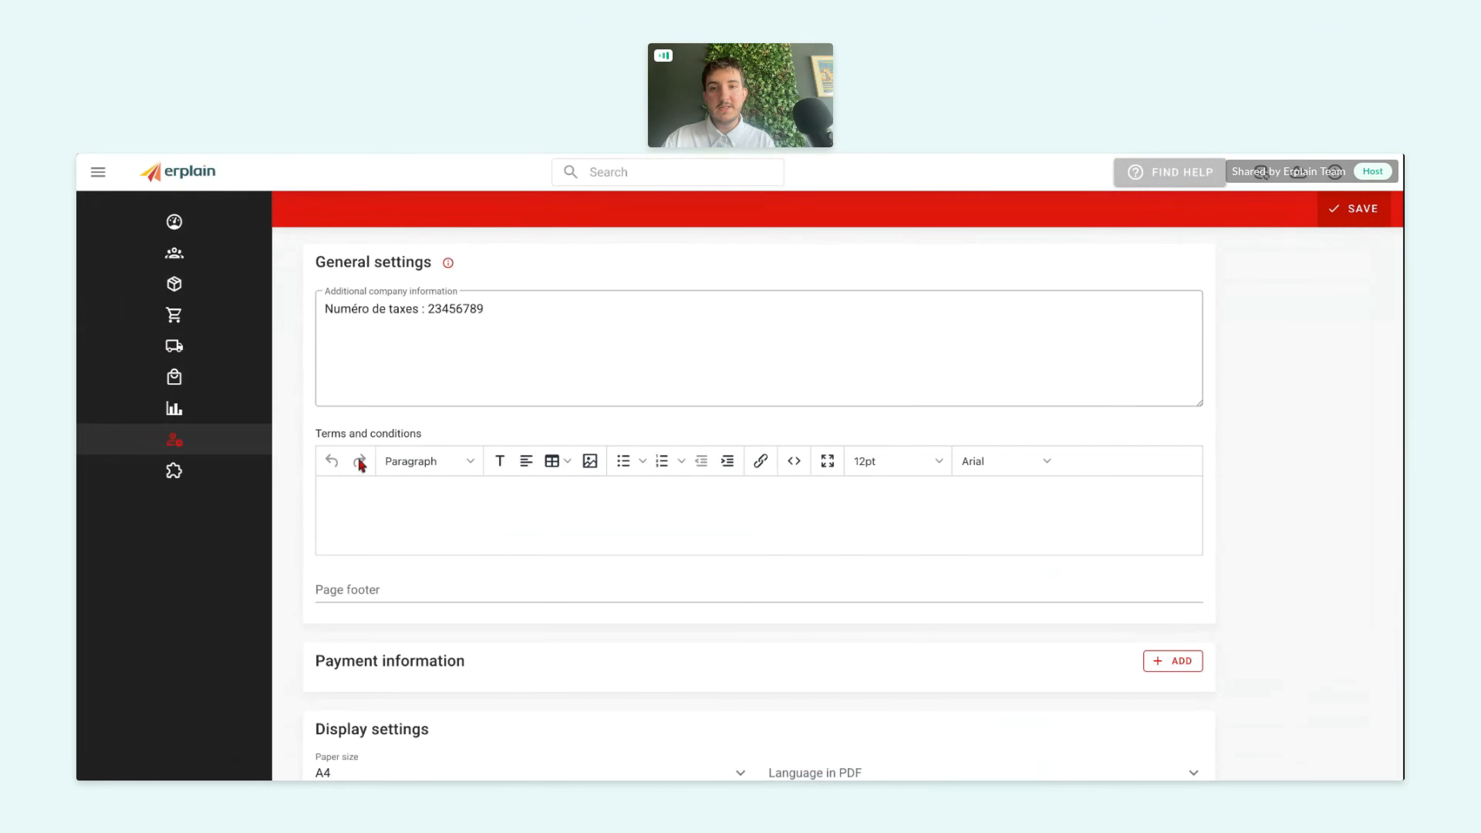
{"action": "scroll", "coordinate": [337, 378], "scroll_direction": "down", "scroll_amount": 10}
{"action": "left_click", "coordinate": [351, 349]}
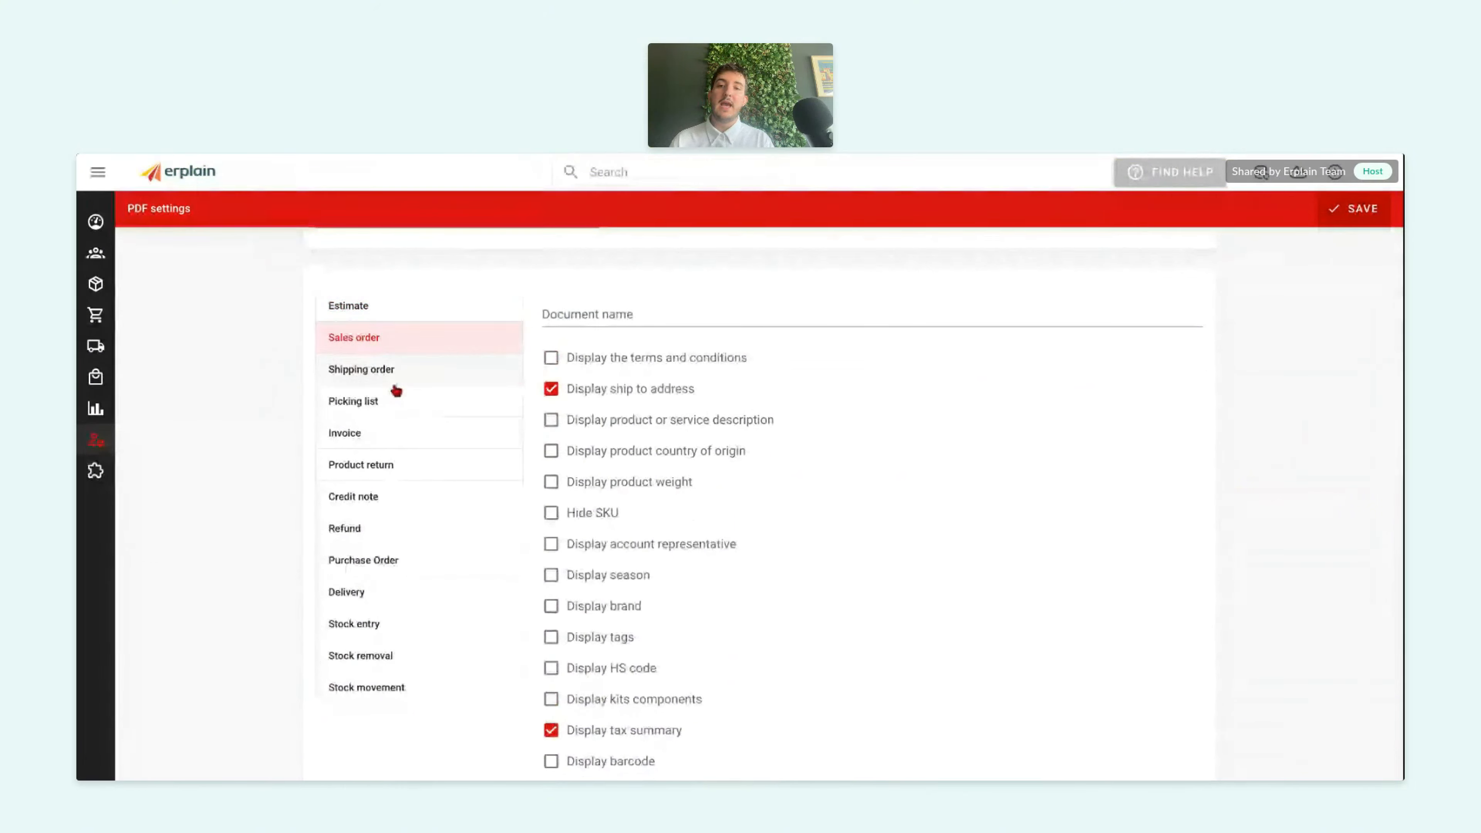
{"action": "scroll", "coordinate": [392, 391], "scroll_direction": "down", "scroll_amount": 2}
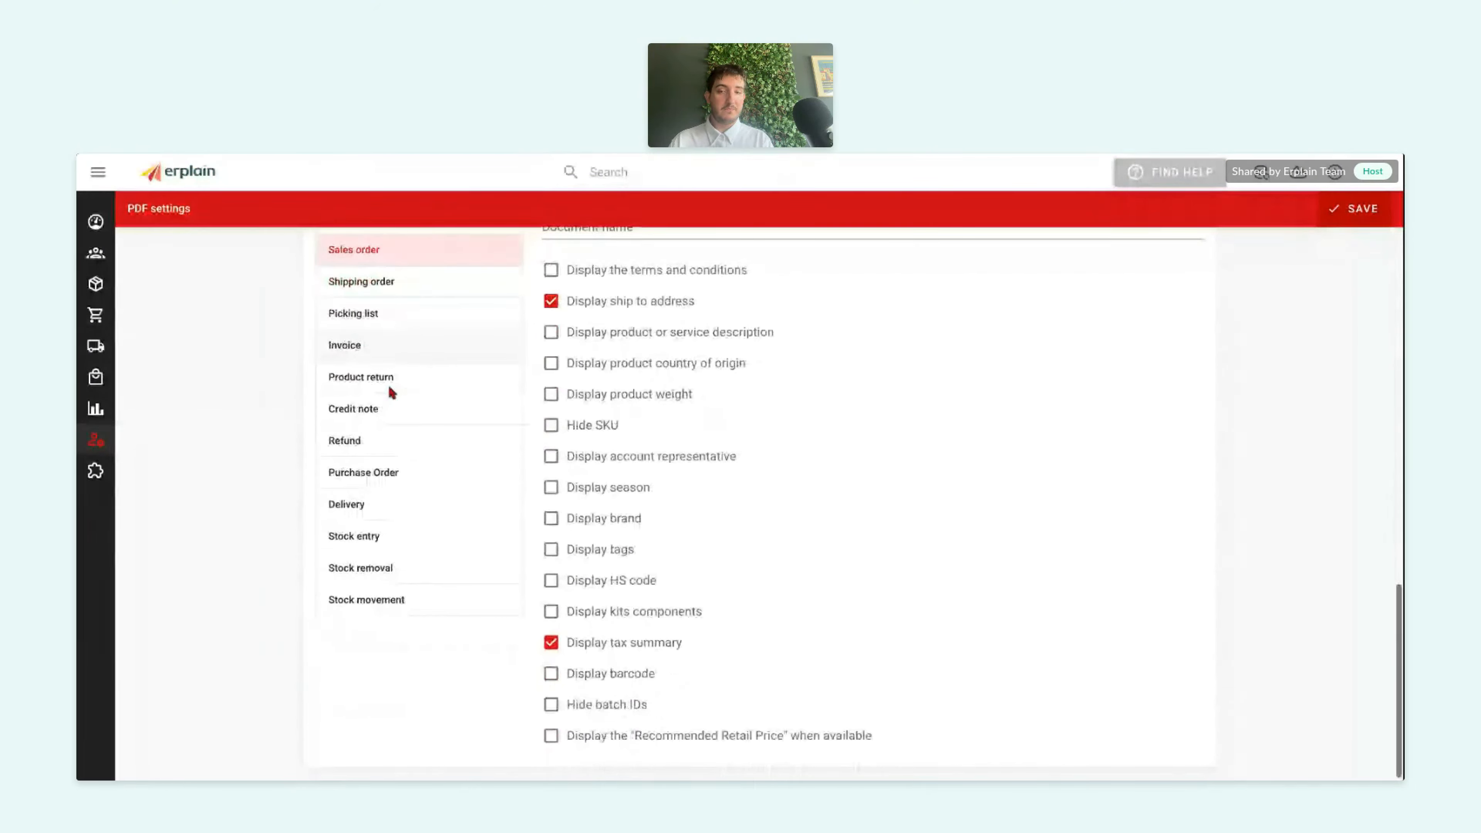